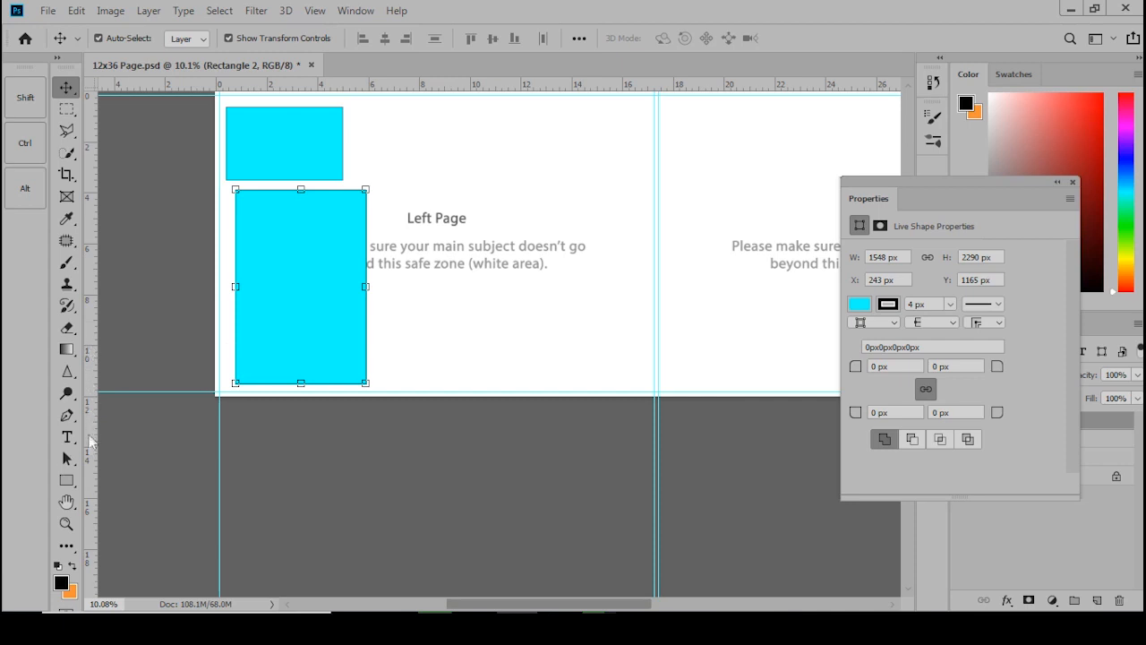
Draw a third rectangle about 4026 by 2482 px between the left shapes and the right page, crossing the centre fold.
click(67, 480)
mouse_move(392, 135)
mouse_down()
mouse_move(488, 269)
mouse_move(734, 342)
mouse_up()
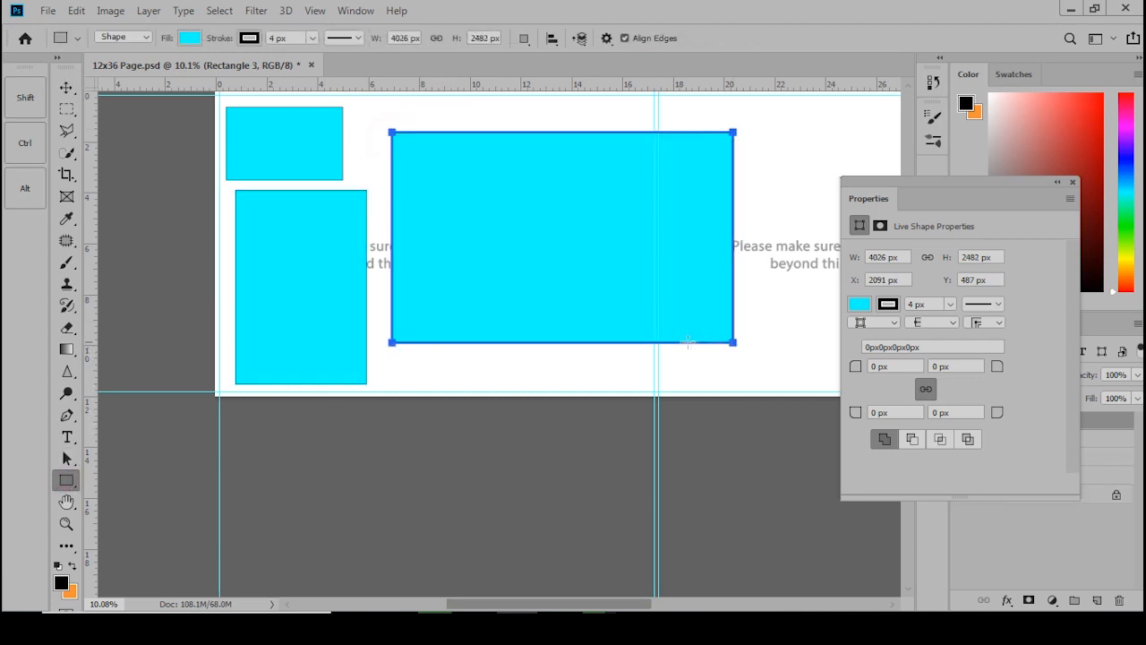
click(1072, 183)
click(67, 87)
key(ctrl+0)
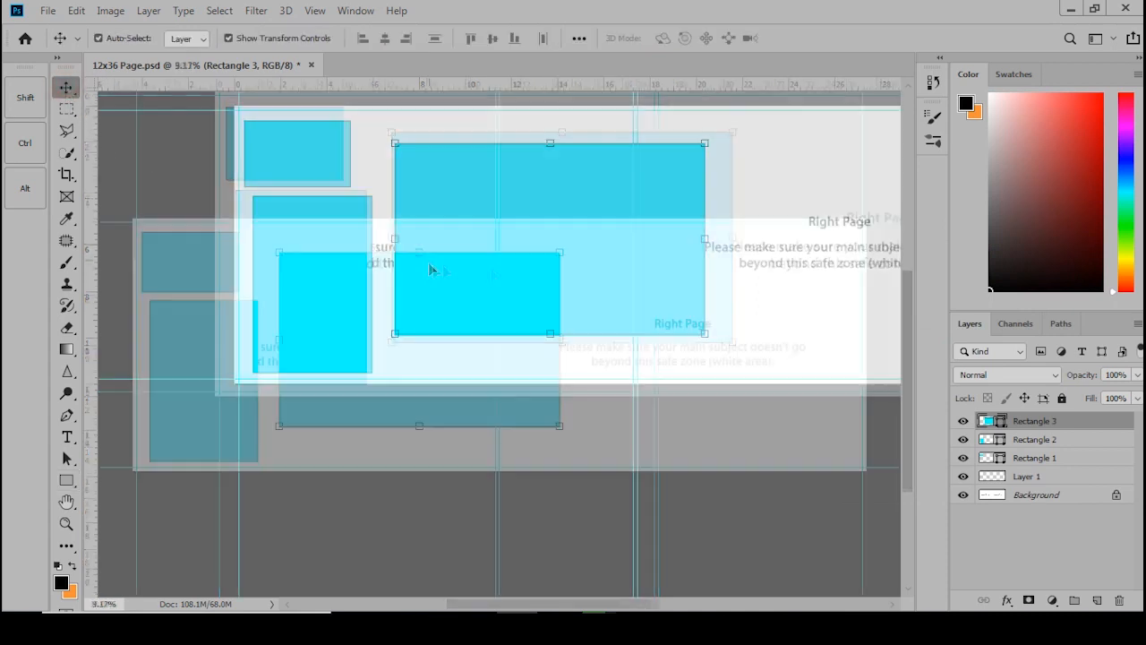
Enlarge the large rectangle to about 15.1 by 8.75 in and move it up and left so its top lines up with the small rectangle.
drag(559, 426, 583, 439)
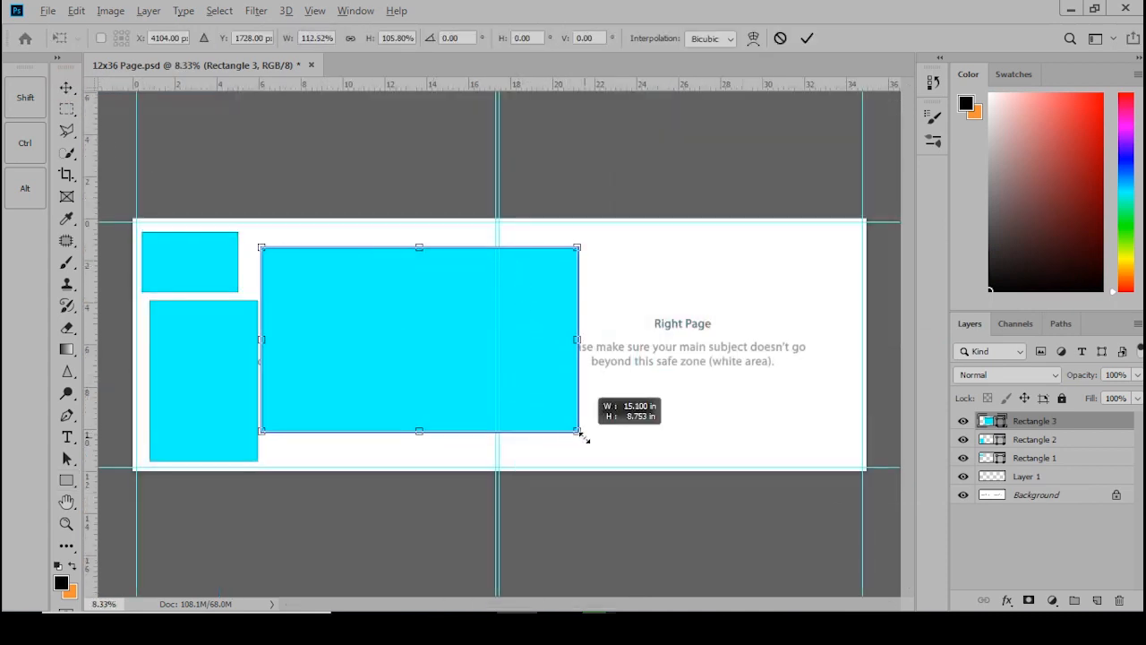
drag(487, 378, 499, 367)
key(Left)
key(Left)
key(Left)
key(Left)
key(Left)
key(Left)
key(Left)
key(Left)
key(Left)
key(Left)
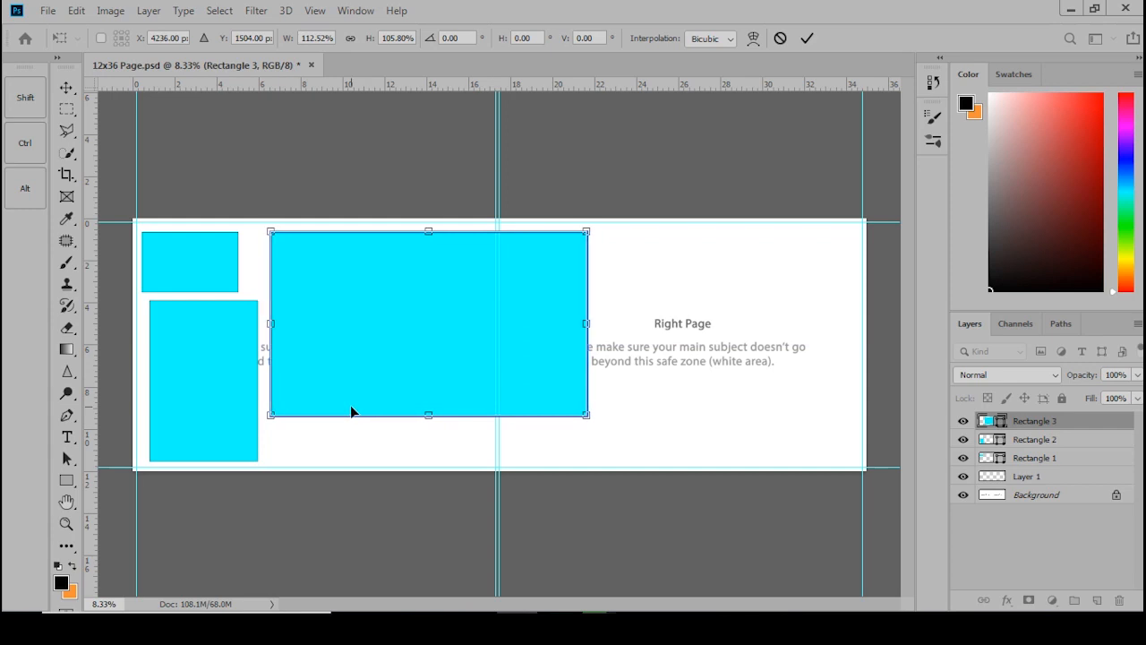
key(Return)
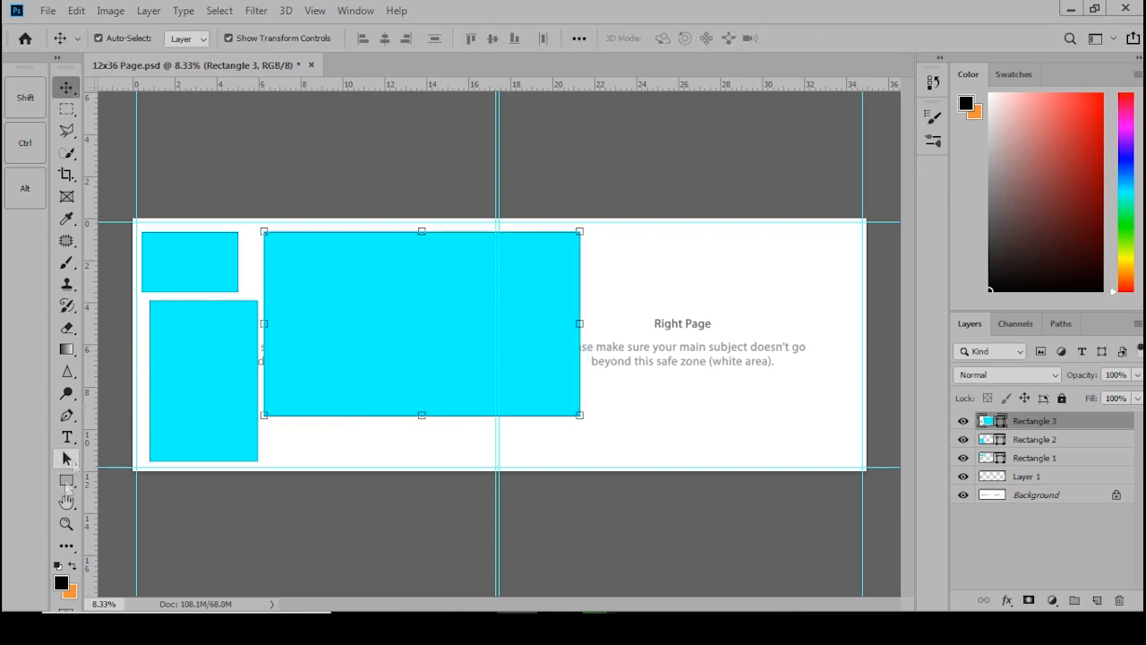
Draw a circle about 957 px across over the large rectangle's lower edge with a white stroke about 75.64 px wide.
click(67, 481)
click(116, 513)
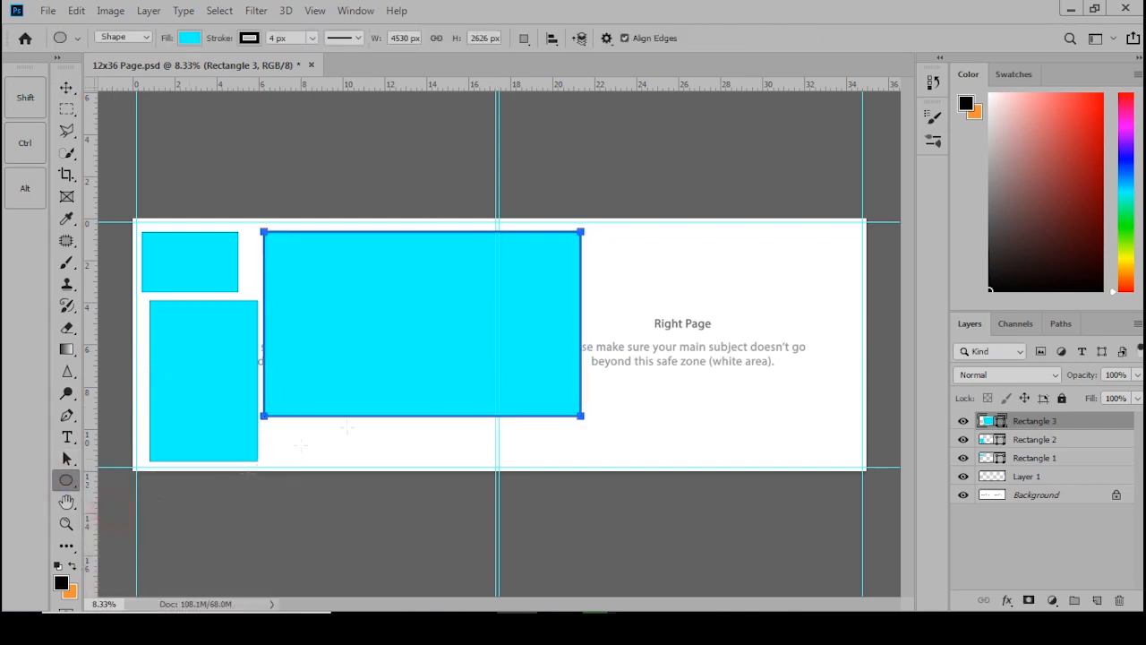
drag(377, 392, 443, 455)
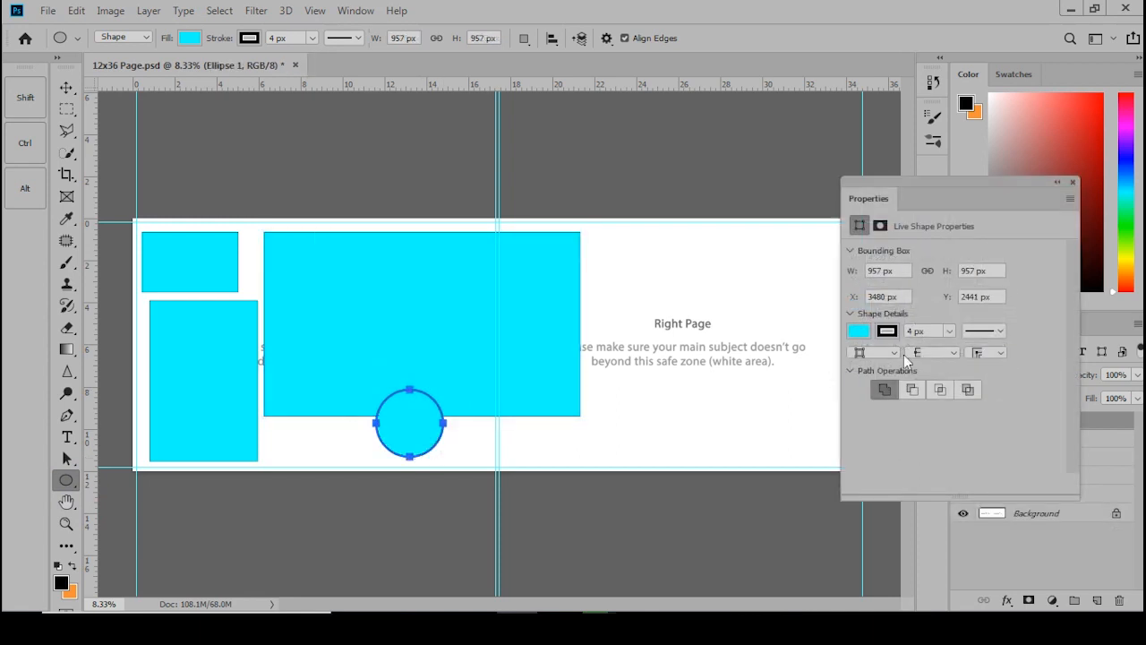
click(887, 331)
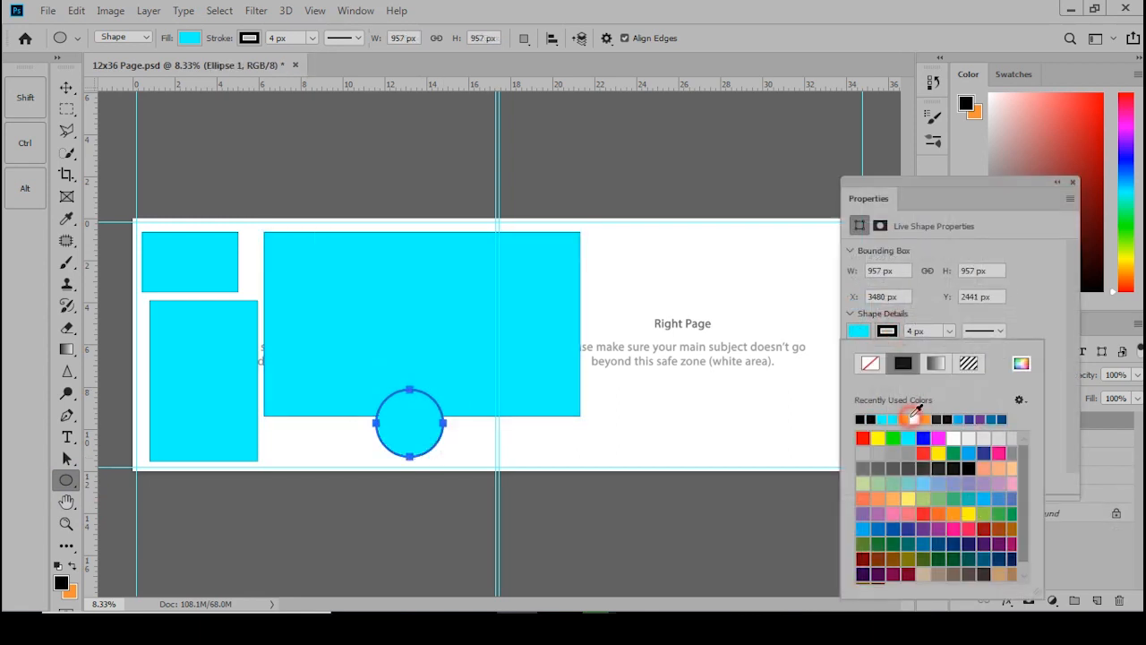
click(948, 331)
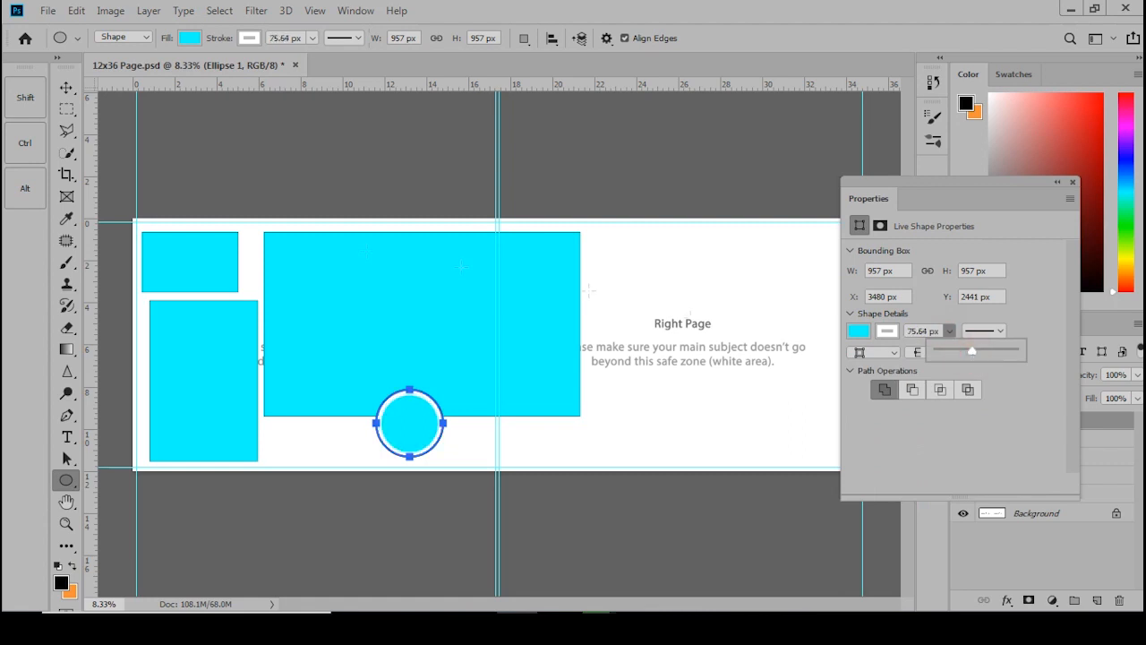
Enlarge the circle from its centre to about 1191 px across and set its stroke width to 50 px.
click(66, 87)
scroll(376, 415, up, 4)
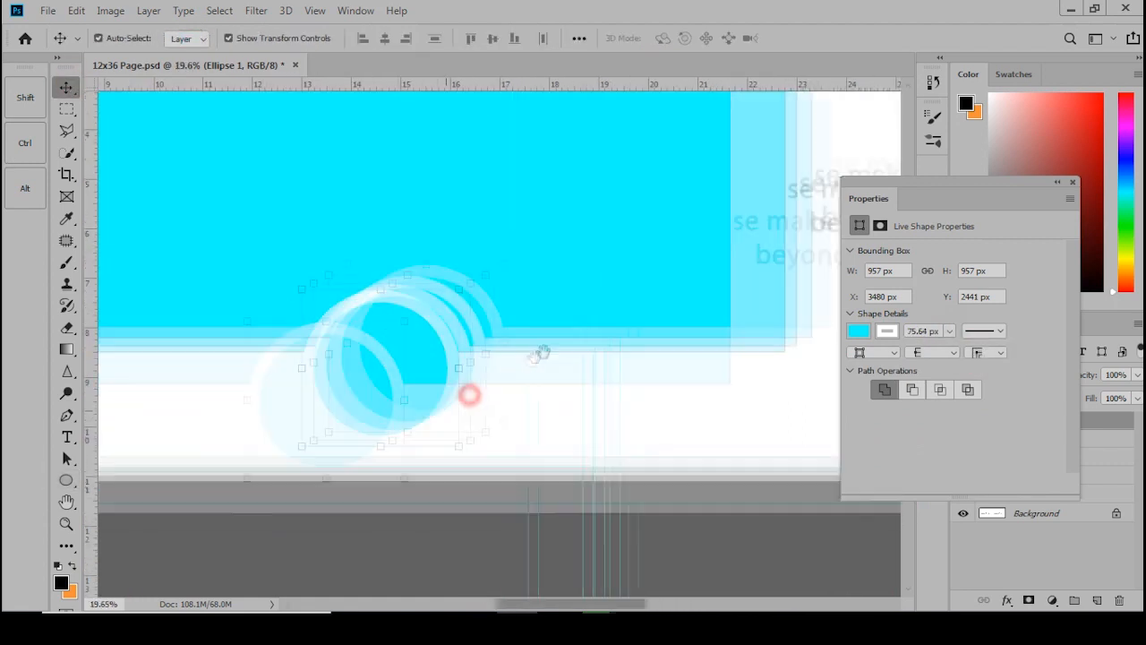
drag(584, 372, 606, 391)
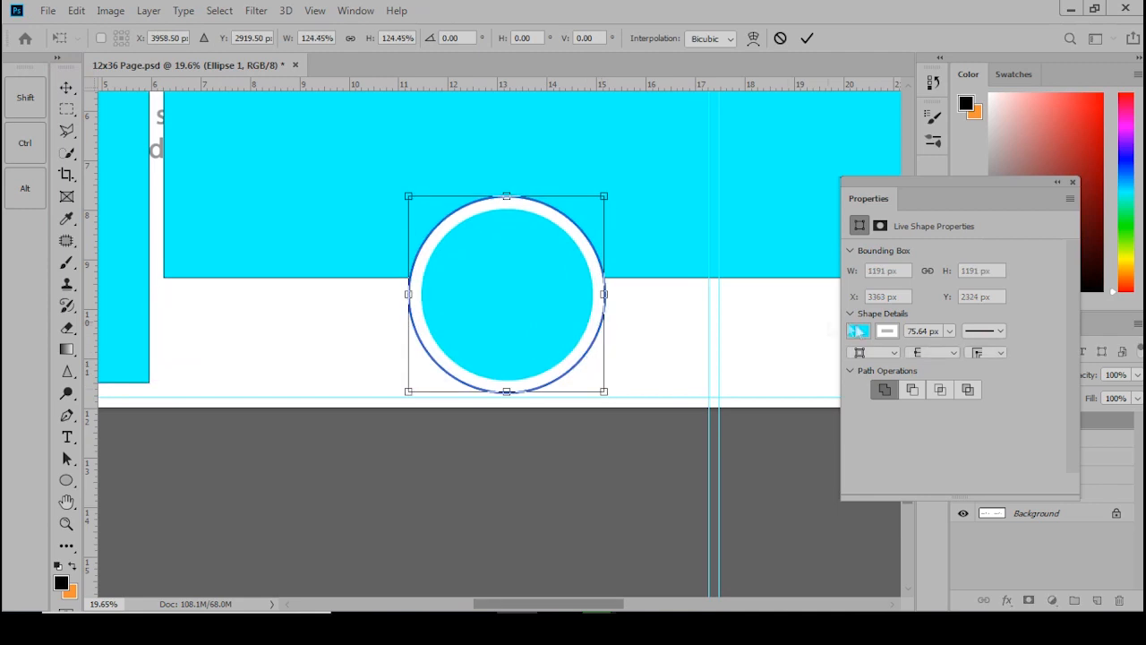
click(929, 330)
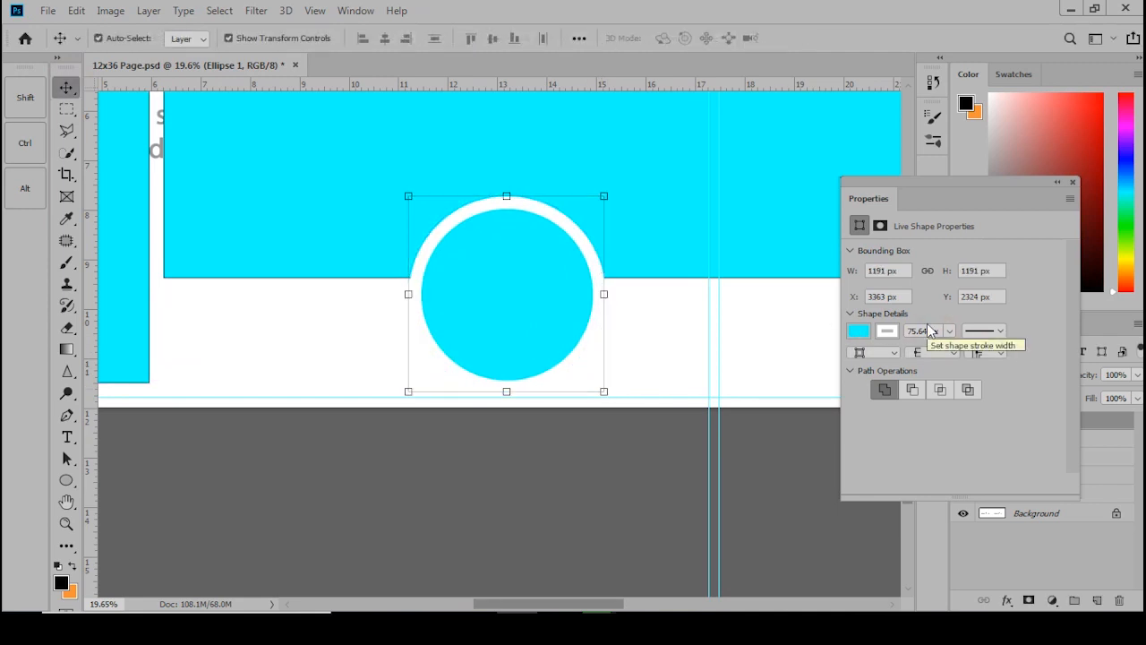
Draw a white-outlined ellipse about 5615 by 5325 px and position it over the right page, extending past the page edges.
scroll(295, 286, down, 5)
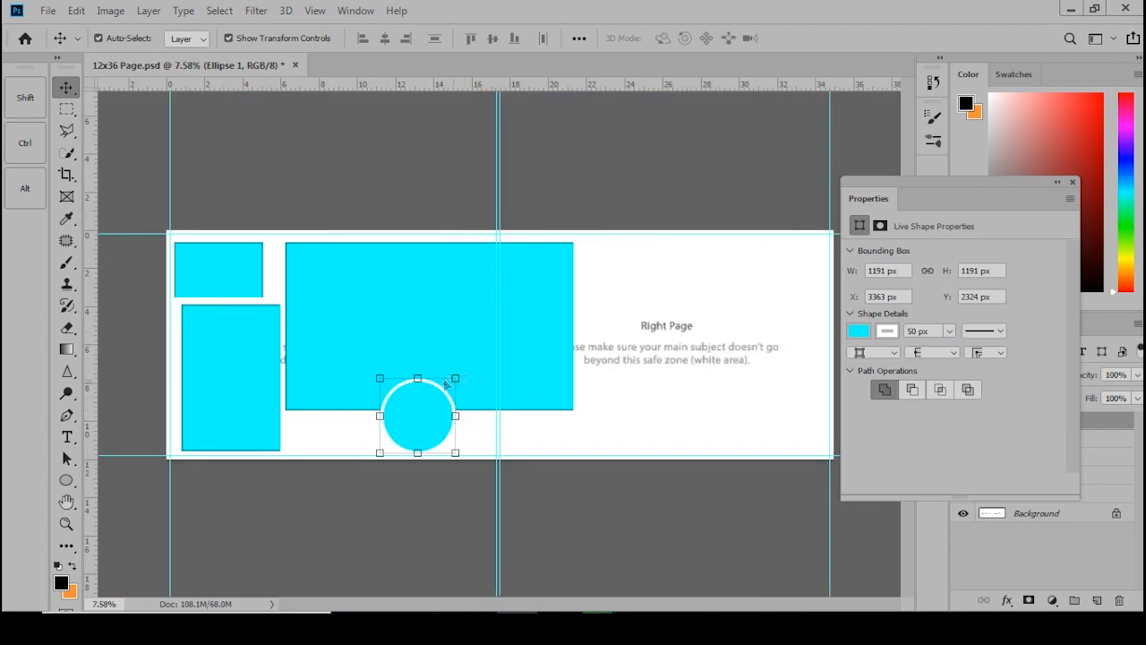
scroll(445, 383, down, 2)
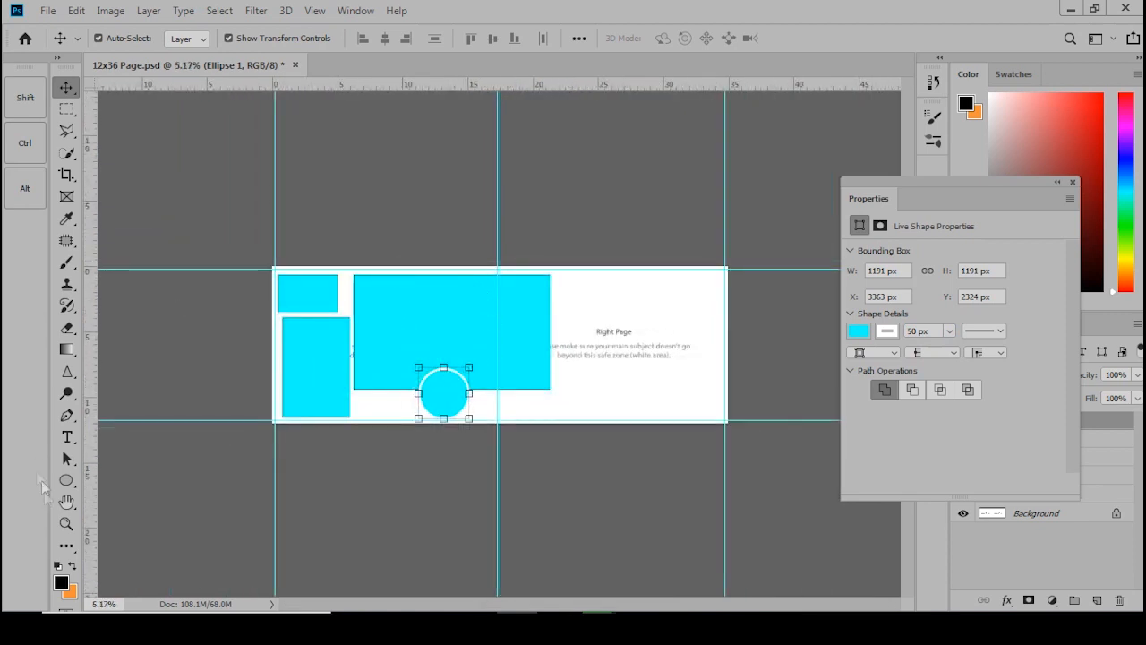
click(66, 477)
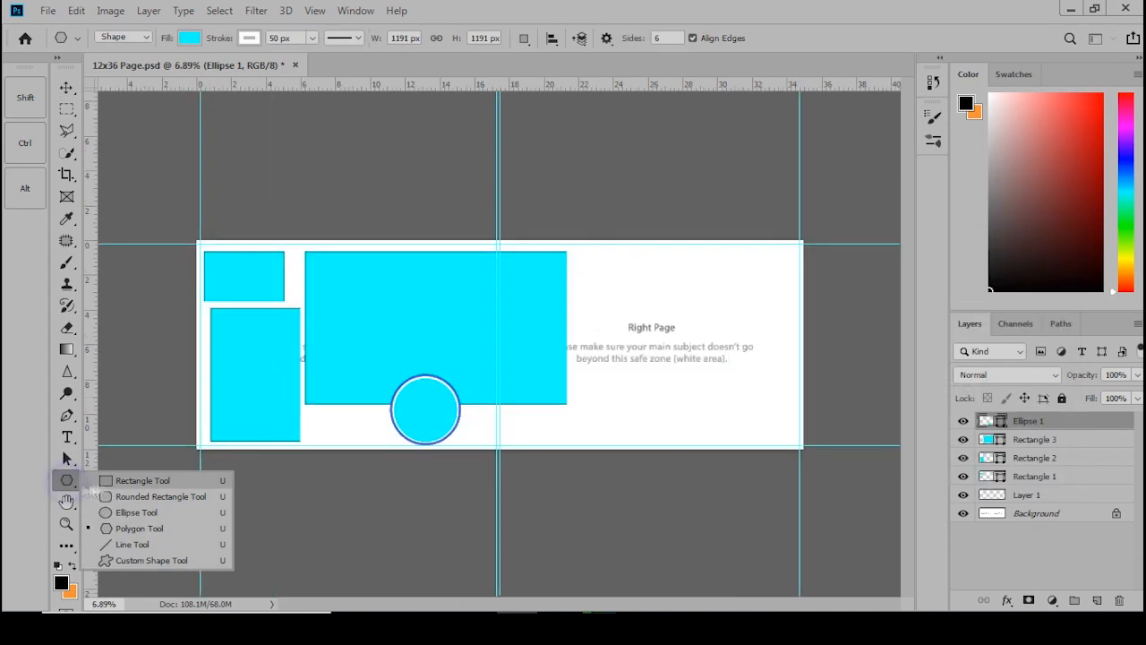
click(116, 512)
drag(590, 232, 888, 536)
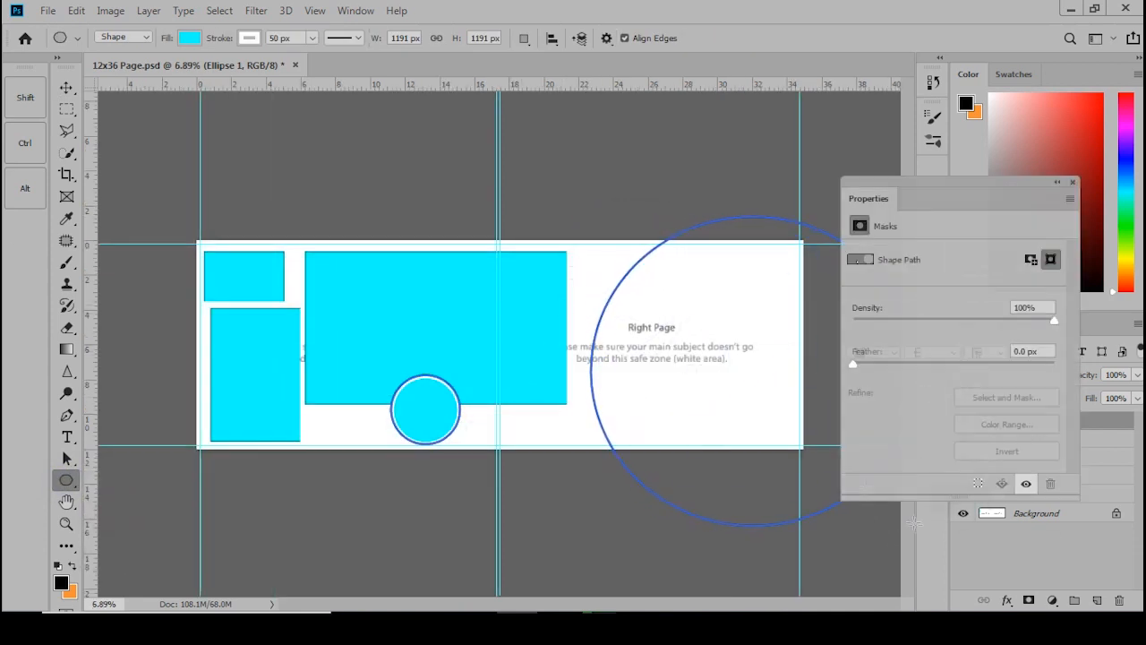
click(67, 87)
drag(692, 380, 636, 342)
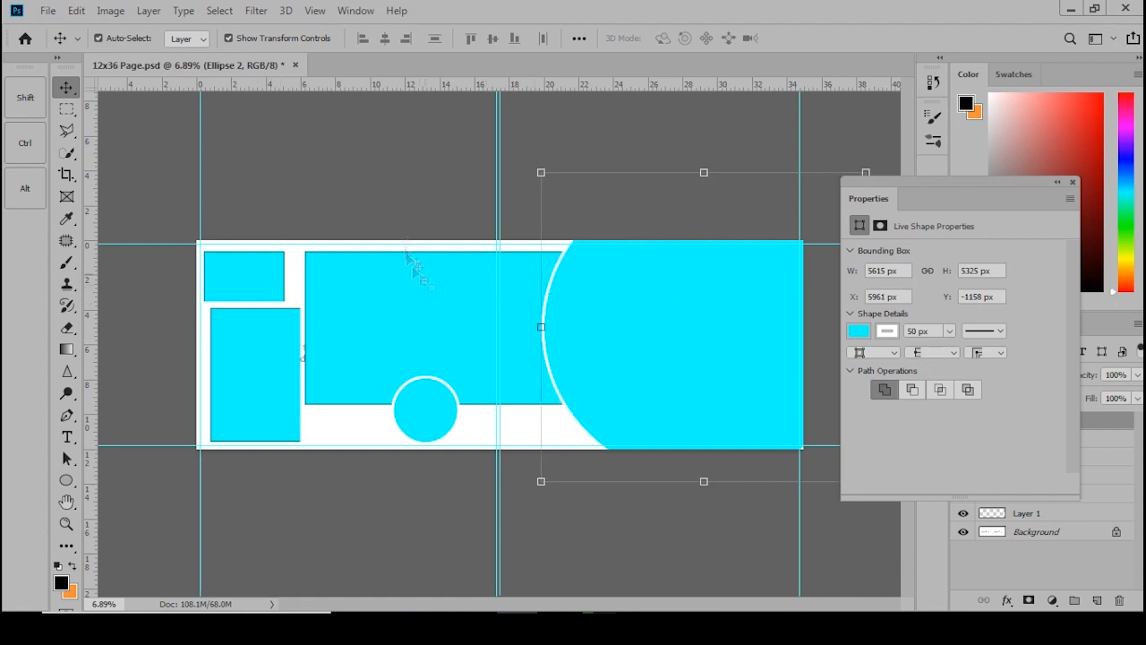
Set the large middle rectangle's stroke width to 0 px and deselect it.
scroll(491, 249, up, 5)
click(482, 254)
key(u)
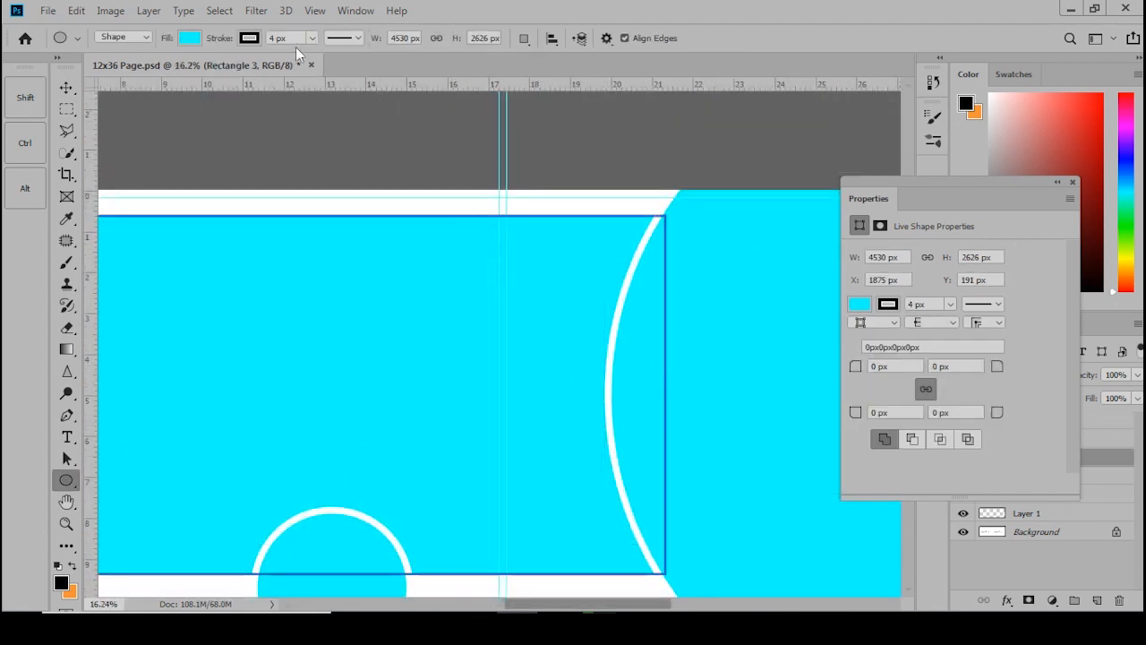
click(67, 86)
scroll(427, 243, down, 3)
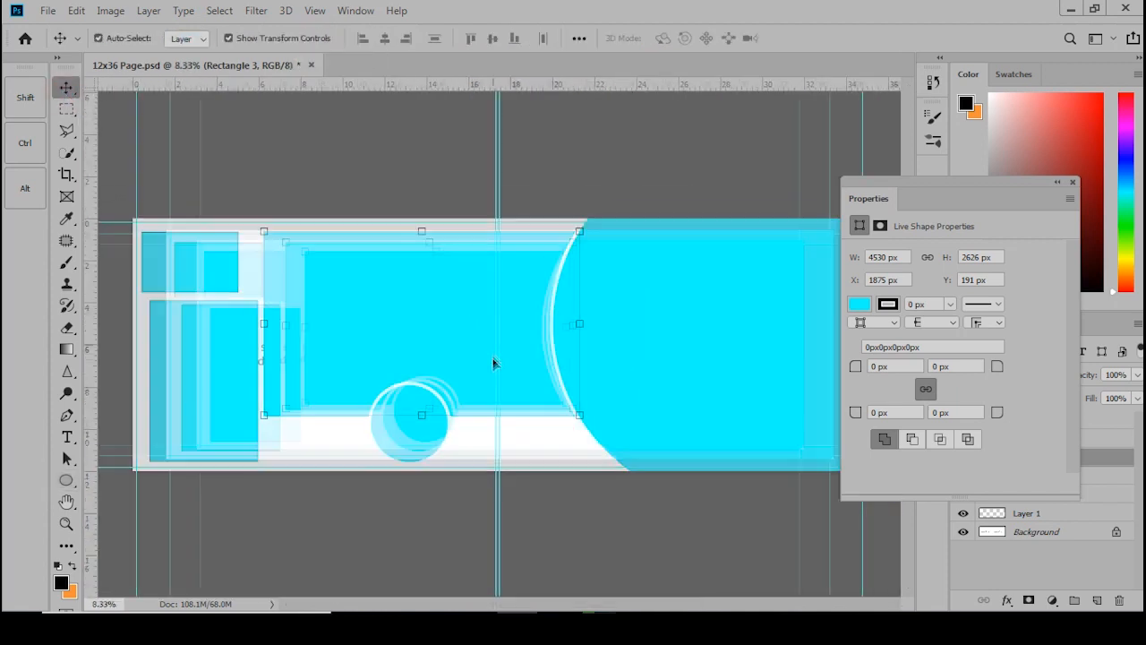
scroll(492, 362, down, 2)
click(397, 191)
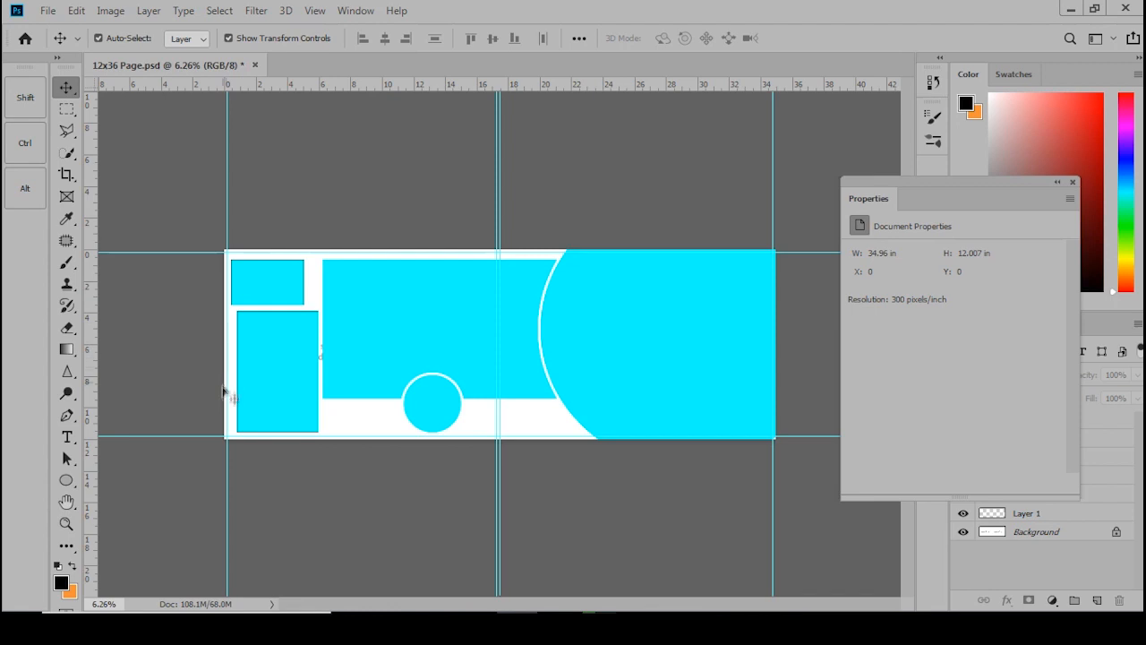
Align the tall rectangle with the small rectangle's left edge and widen it to about 1660 px.
scroll(259, 359, up, 5)
drag(414, 359, 394, 370)
scroll(394, 369, down, 2)
drag(492, 382, 505, 382)
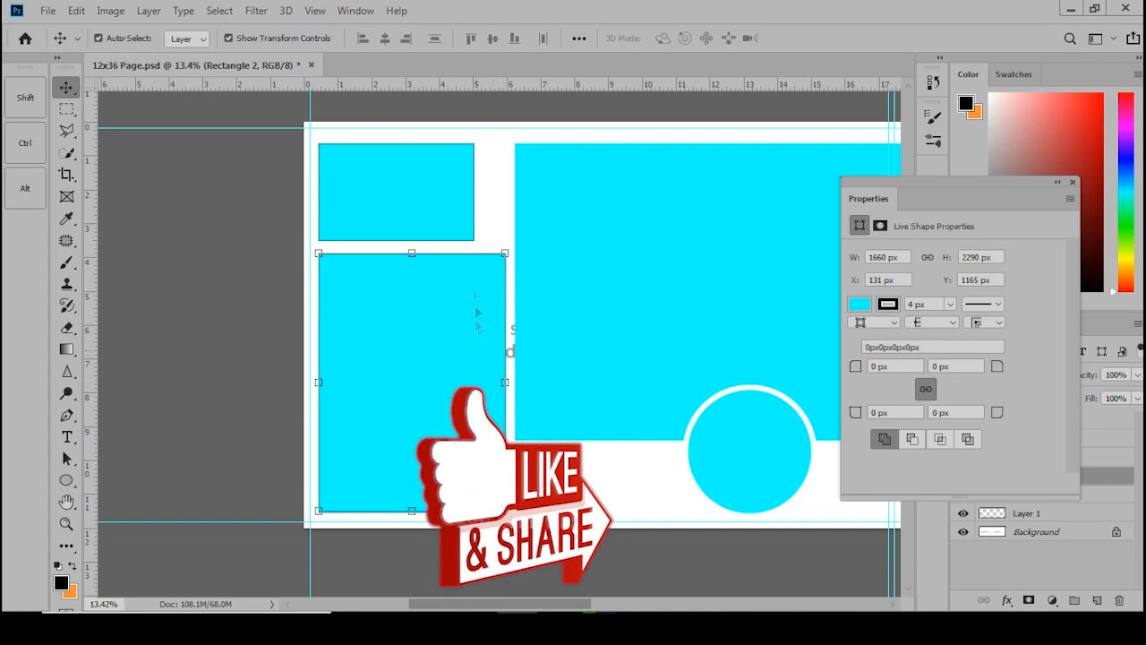
Reduce the small rectangle's width and height, and extend the tall rectangle upward to about 8.03 in high.
click(454, 205)
drag(474, 191, 456, 191)
drag(387, 239, 410, 240)
key(Return)
click(408, 268)
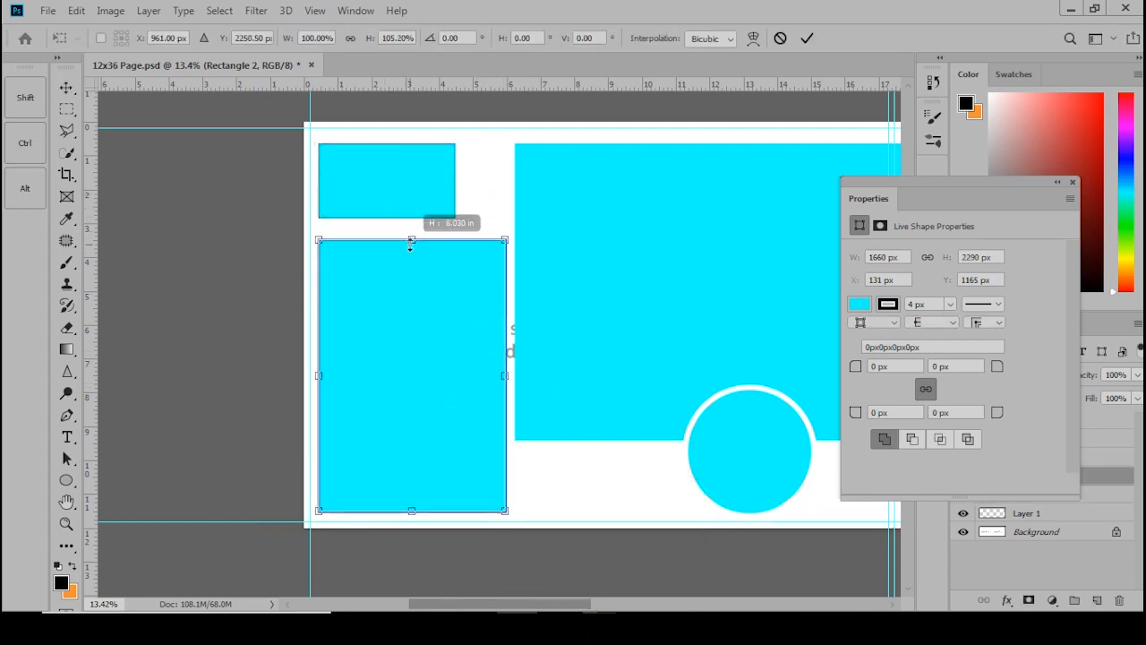
key(Return)
Shrink the small rectangle further in width and height, and extend the tall rectangle upward to about 2550 px high.
click(455, 179)
drag(456, 179, 403, 179)
drag(367, 215, 367, 194)
key(Return)
click(409, 314)
mouse_move(411, 240)
mouse_down()
mouse_move(412, 204)
mouse_move(413, 221)
mouse_up()
key(Return)
Select a thin horizontal strip above the small rectangle's upper right corner, fill it black on a new layer, and deselect.
scroll(349, 299, down, 4)
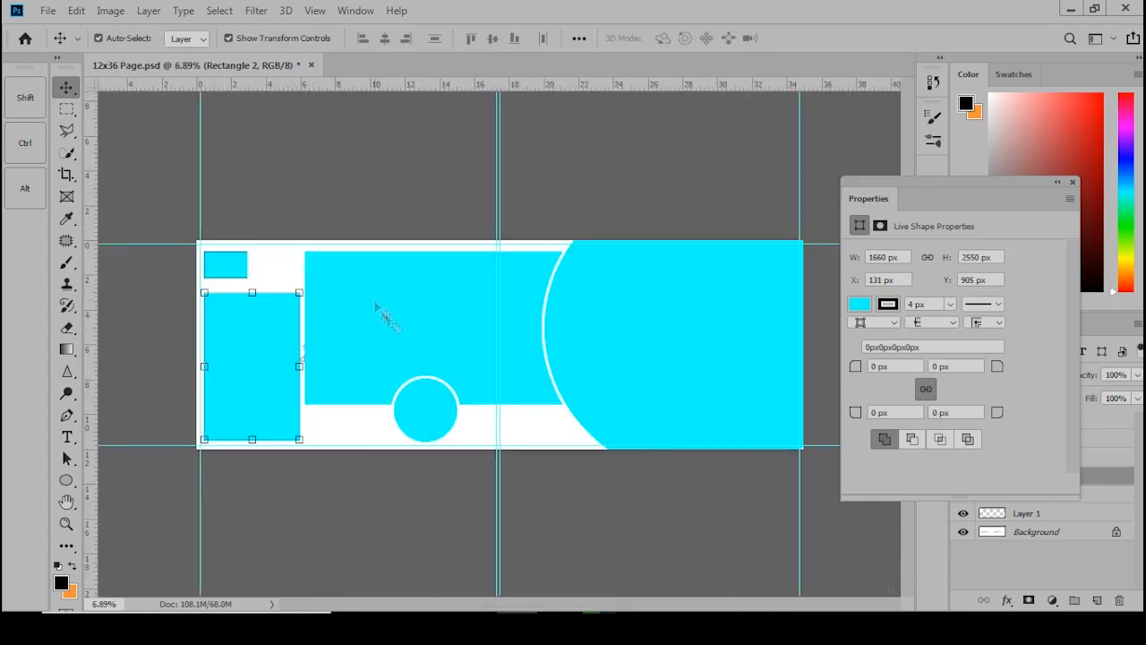
scroll(195, 238, up, 4)
scroll(195, 237, up, 3)
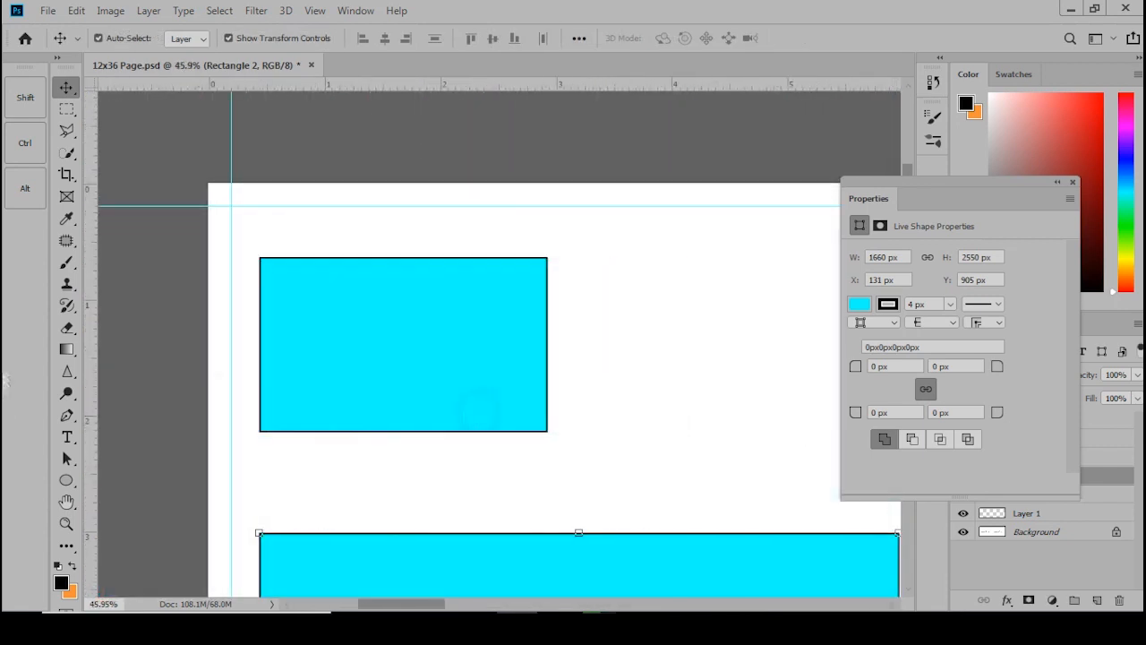
click(66, 108)
drag(473, 226, 605, 243)
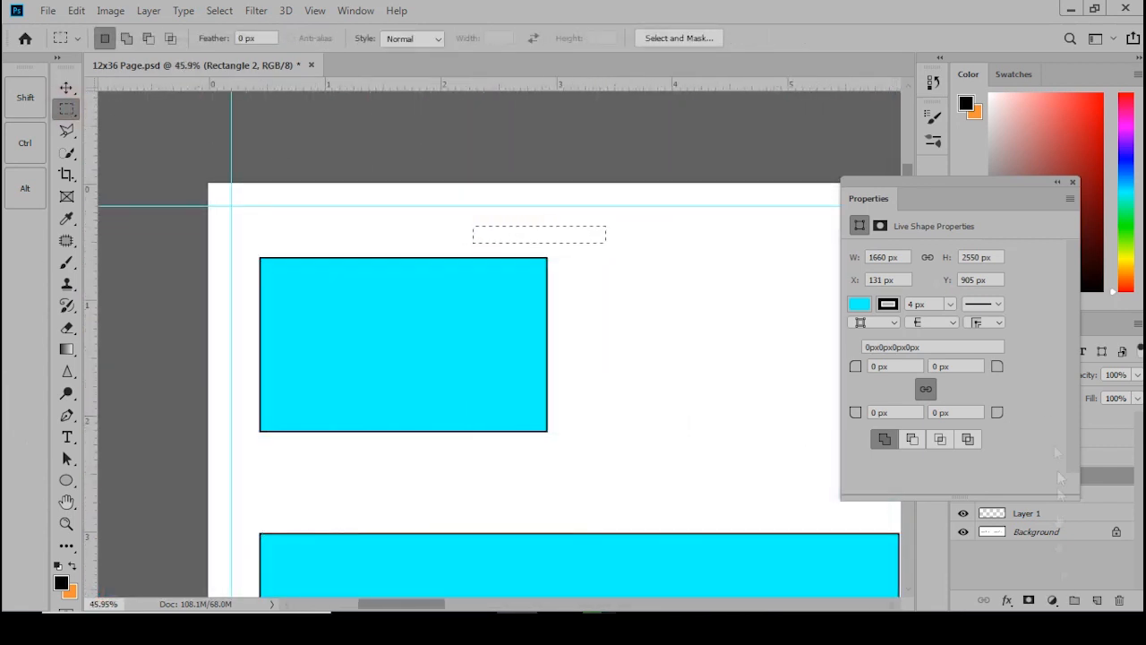
click(1097, 600)
click(1072, 182)
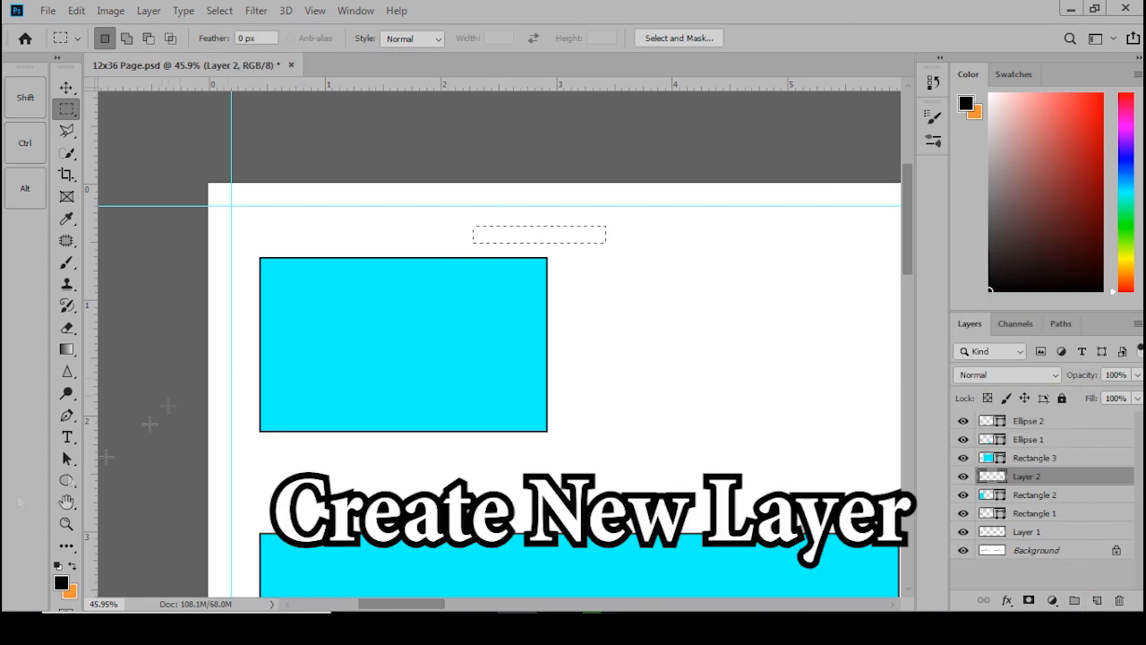
key(d)
key(x)
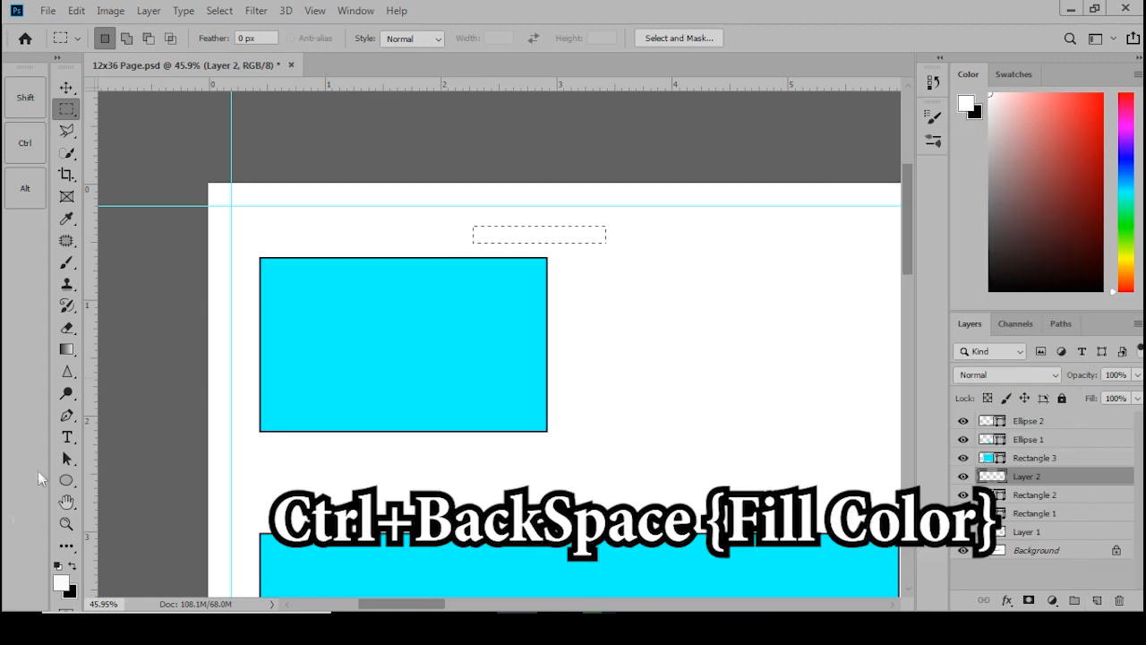
key(ctrl+d)
Reduce the black bar to roughly half its height, keeping its upper edge in place.
key(ctrl+j)
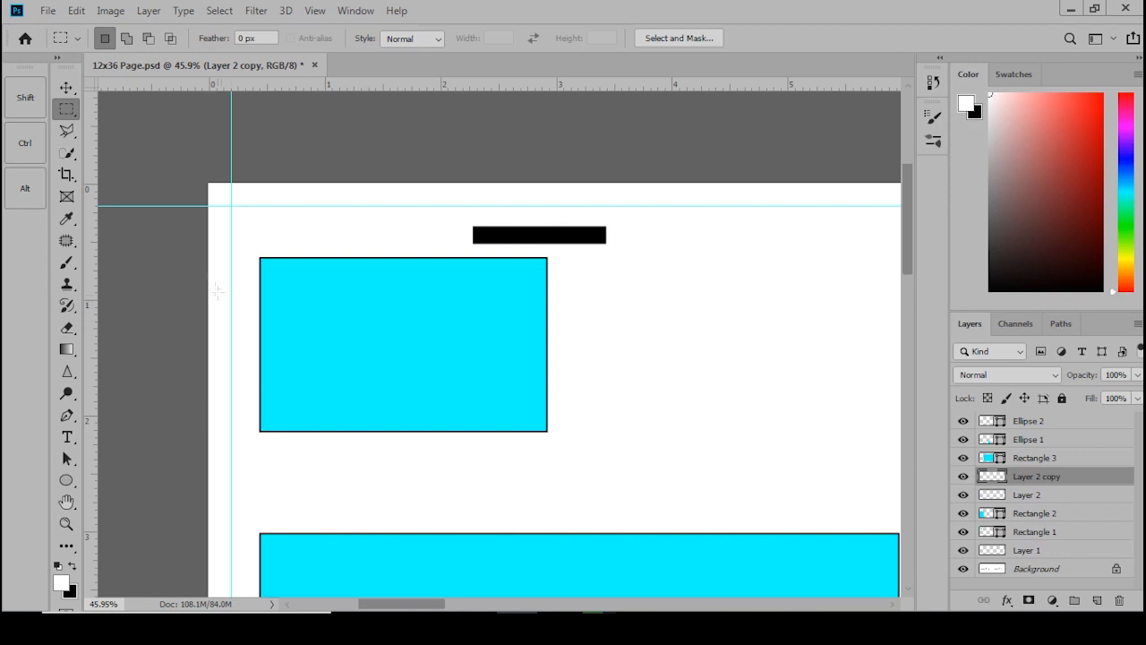
key(ctrl+t)
scroll(539, 238, up, 5)
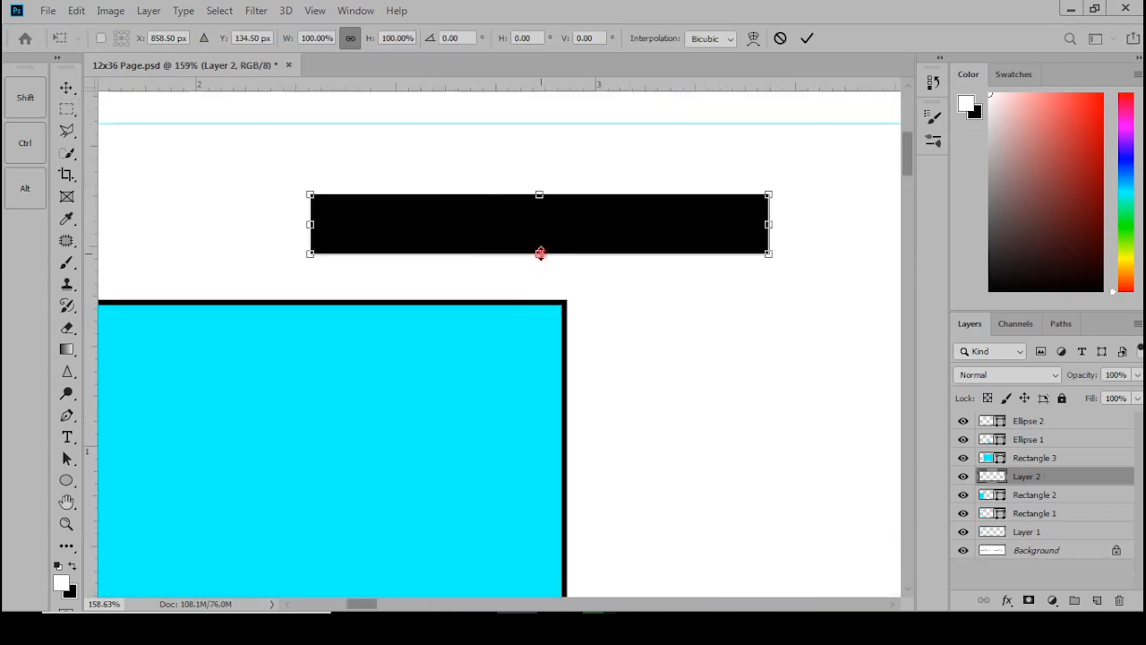
drag(539, 254, 540, 227)
key(Return)
Duplicate the black bar, rotate the copy 90°, and place it under the original's right end to form a corner bracket.
key(ctrl+j)
key(ctrl+t)
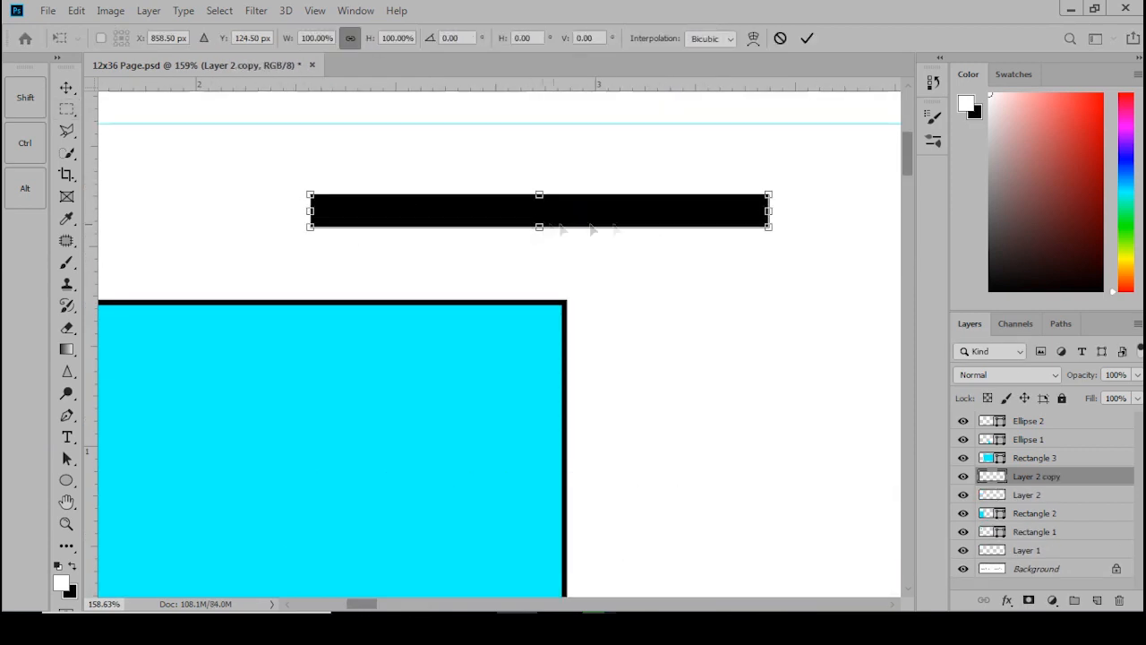
right_click(614, 227)
click(646, 396)
drag(529, 260, 743, 524)
key(Return)
Select both black bar layers, nudge the bracket left and slightly down beside the small rectangle's upper right corner, and deselect.
scroll(721, 501, down, 2)
scroll(717, 490, down, 3)
shift+click(1057, 494)
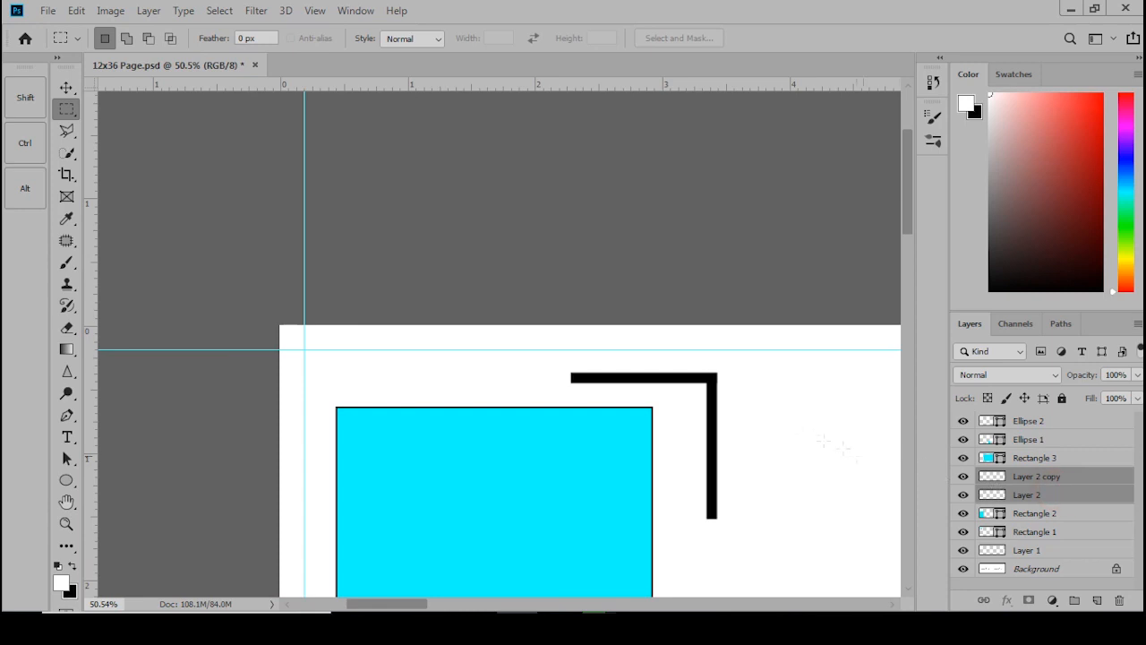
click(66, 87)
key(shift+Left)
key(shift+Left)
key(shift+Left)
key(shift+Left)
key(shift+Left)
key(shift+Left)
key(shift+Left)
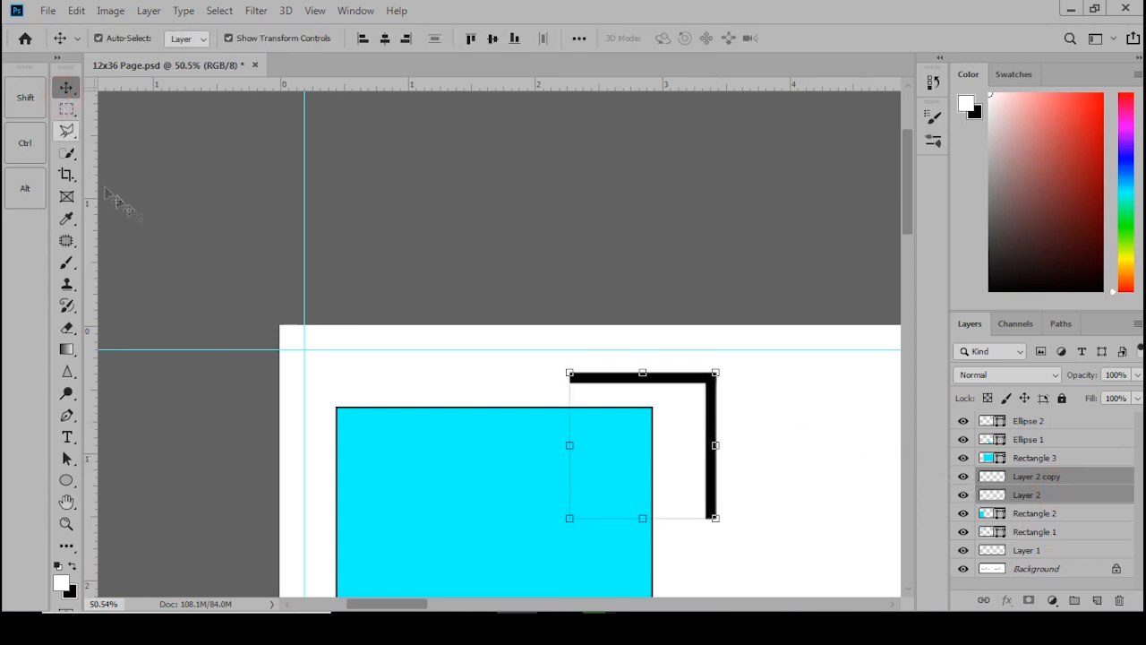
key(shift+Left)
key(shift+Left)
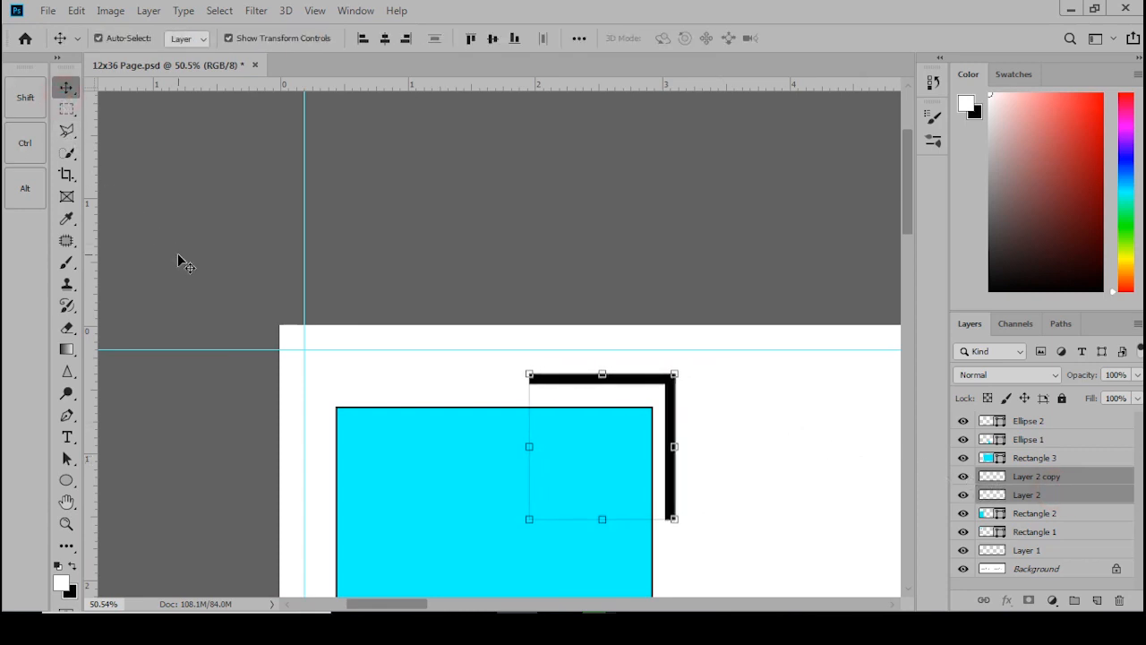
key(shift+Down)
scroll(182, 256, down, 3)
click(394, 273)
scroll(382, 301, down, 8)
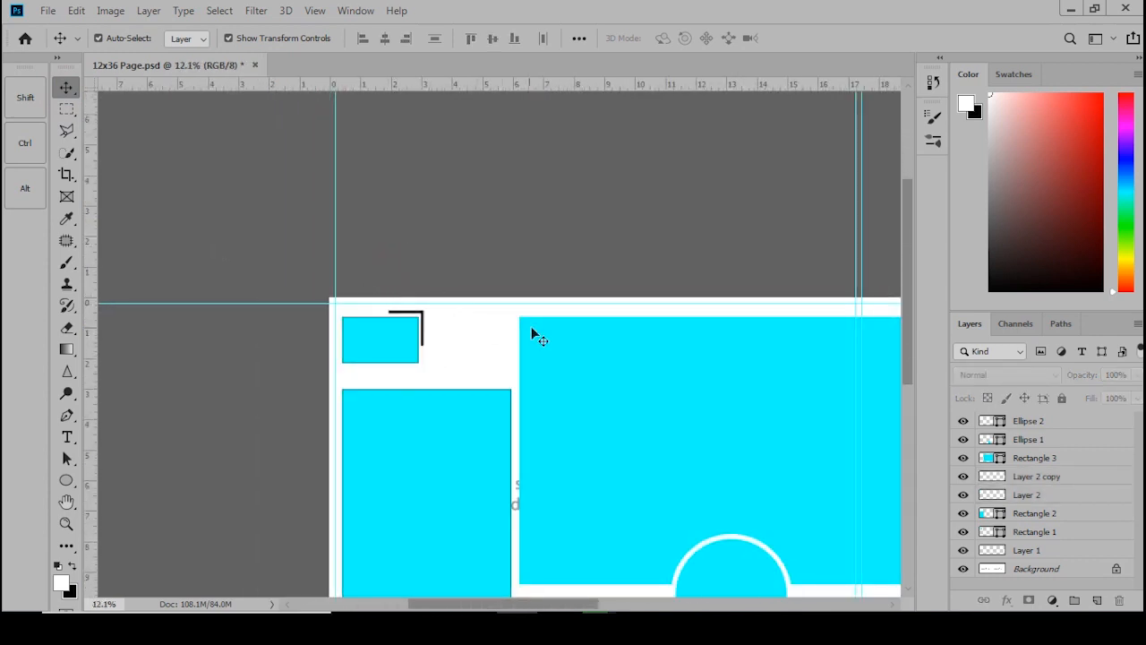
scroll(501, 382, down, 4)
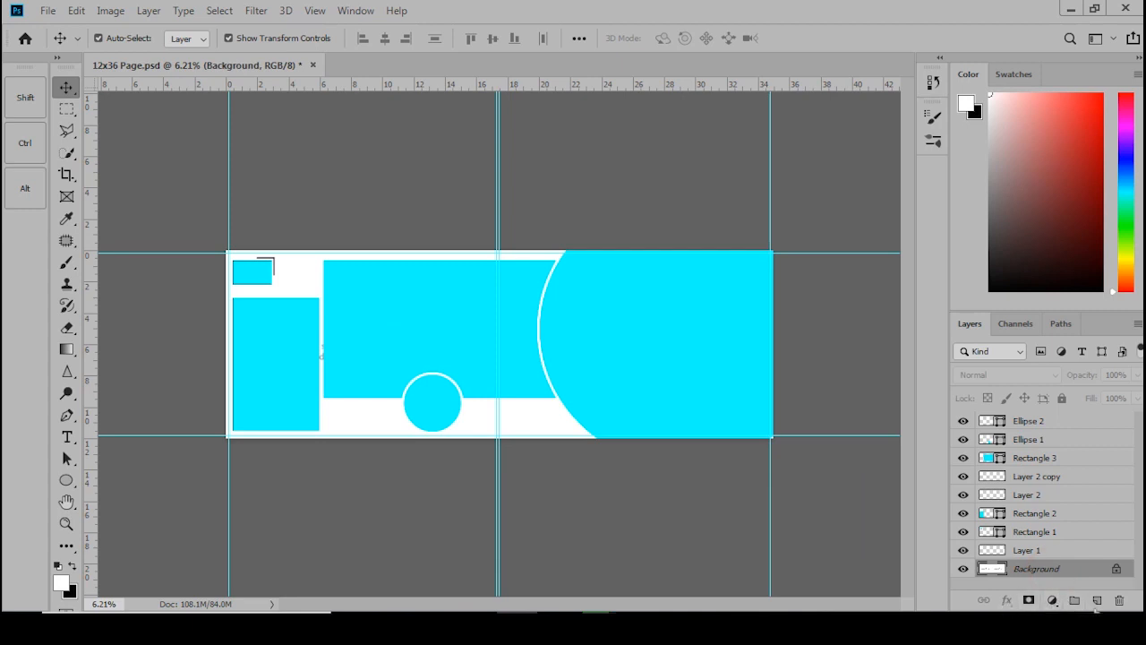
Add a new white-filled layer directly above the Background layer and deselect.
click(1096, 600)
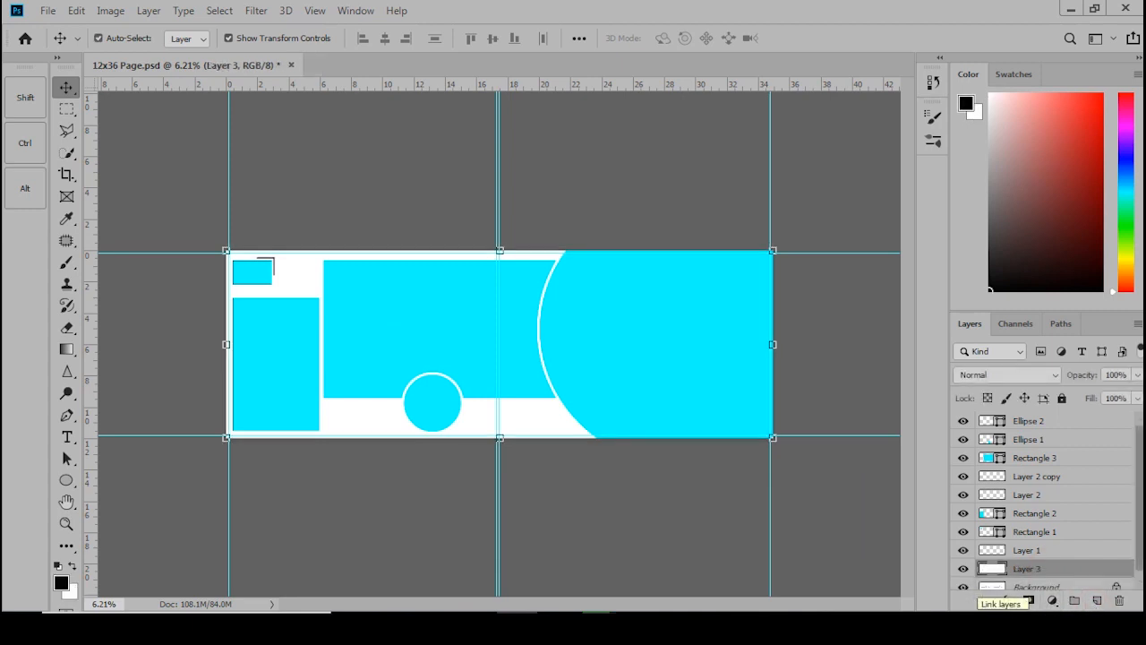
click(369, 172)
Narrow the large central rectangle by moving its left edge inward, and apply the transform.
click(430, 317)
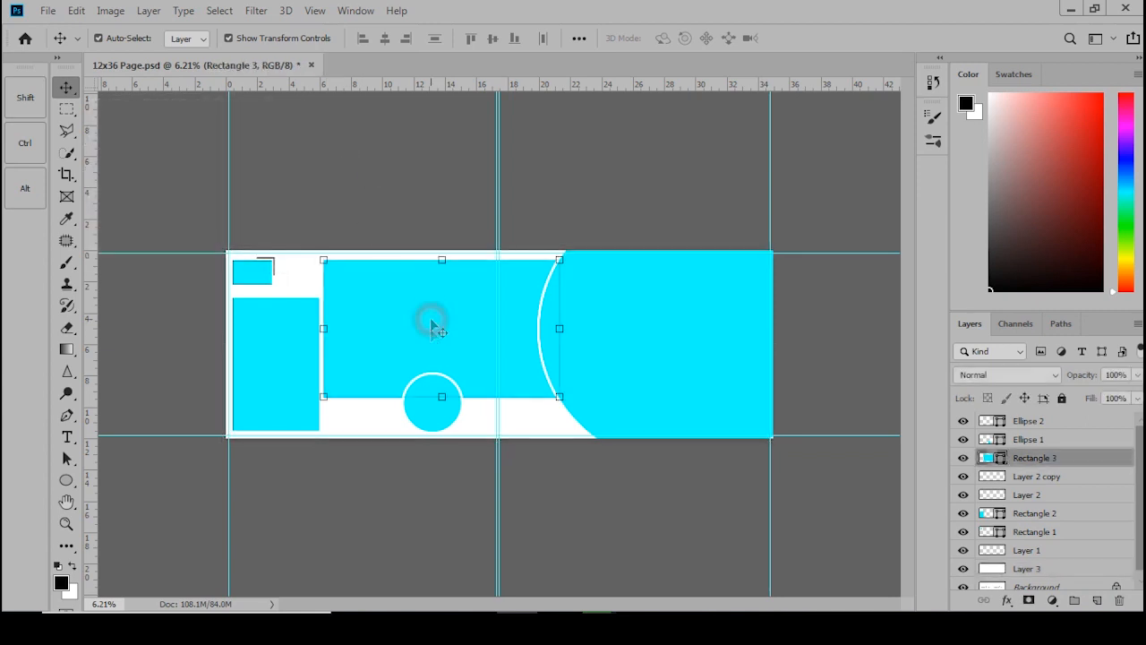
click(441, 383)
key(ctrl+0)
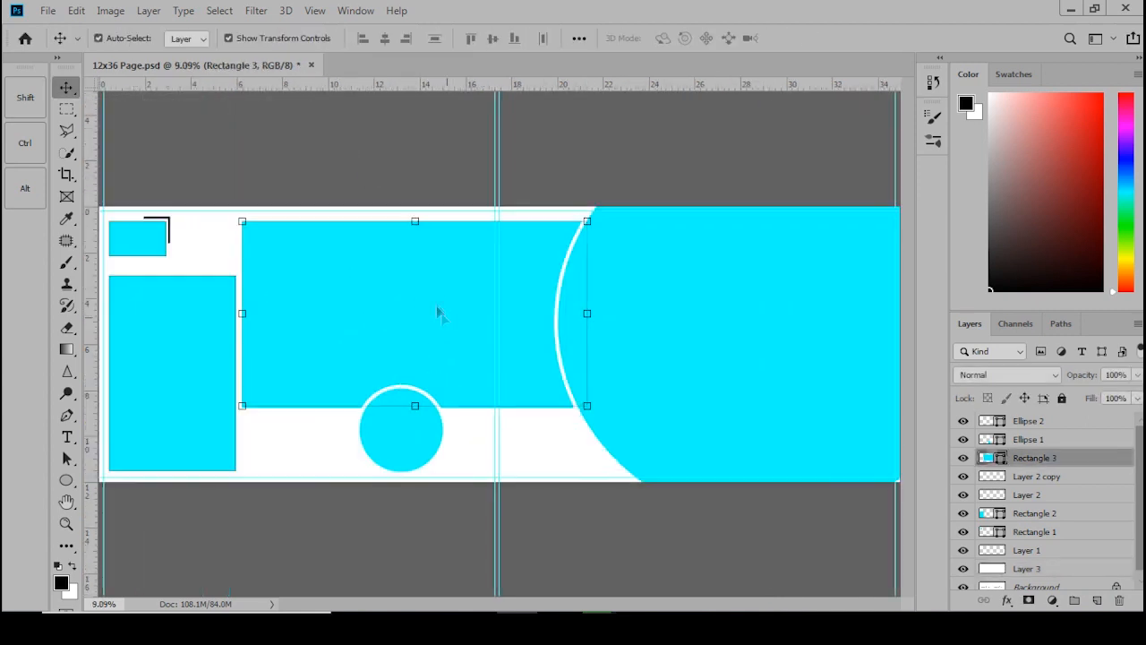
drag(242, 313, 271, 315)
key(Return)
scroll(277, 324, up, 1)
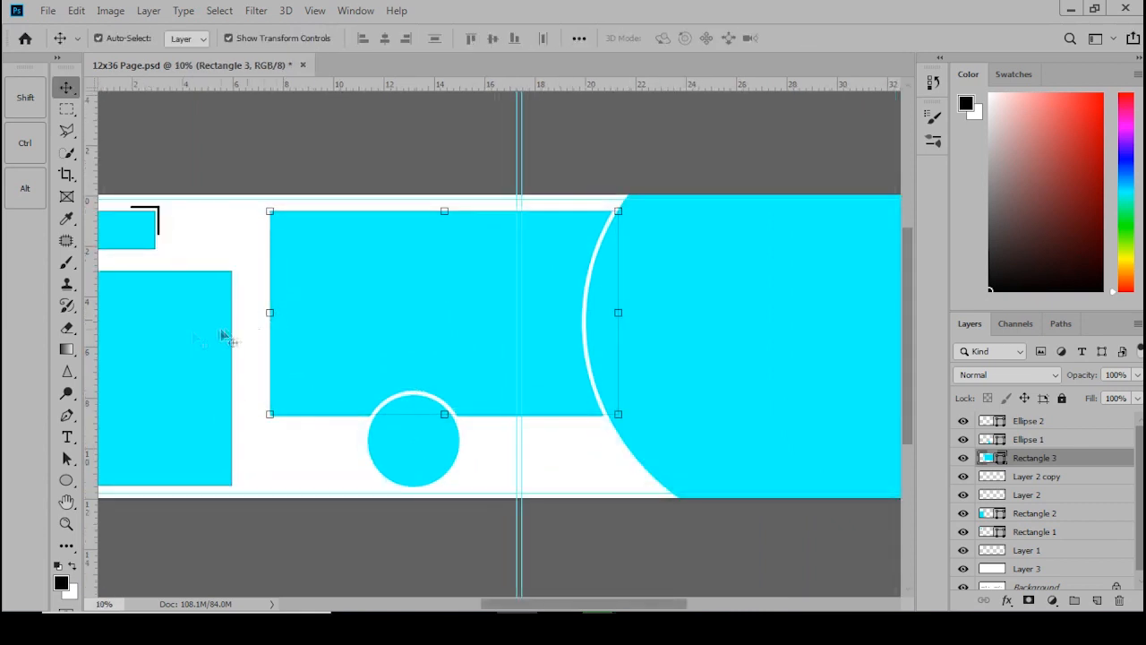
Widen the tall left rectangle toward the central rectangle, and enlarge the small rectangle above it.
click(182, 332)
drag(232, 378, 260, 403)
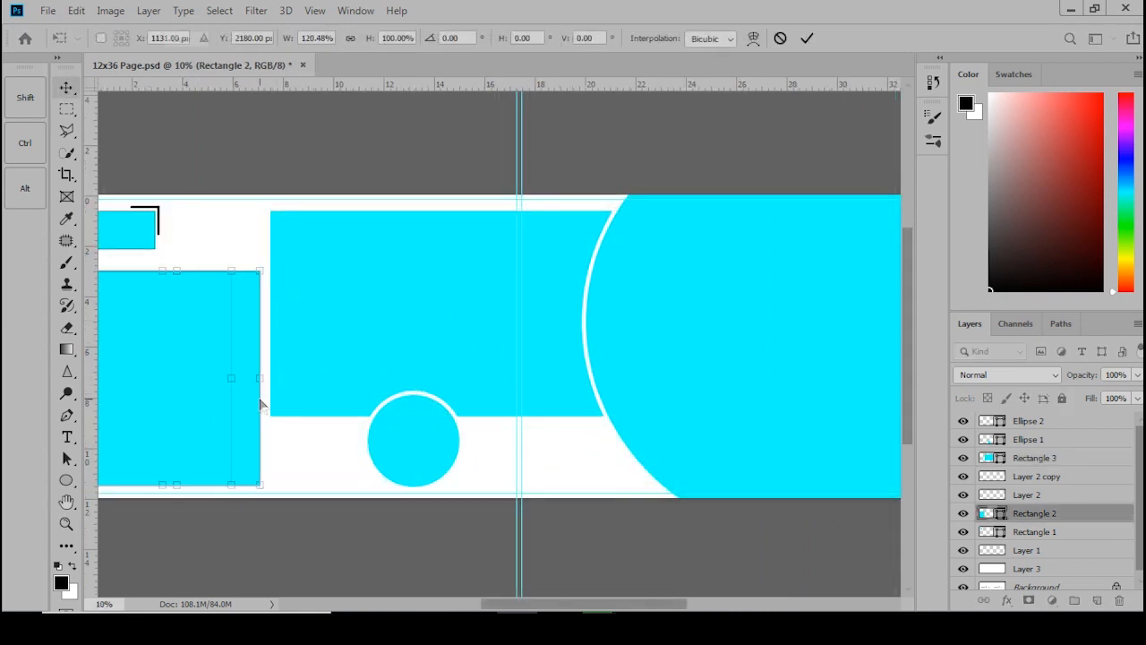
key(Return)
scroll(259, 328, up, 6)
drag(259, 328, 507, 329)
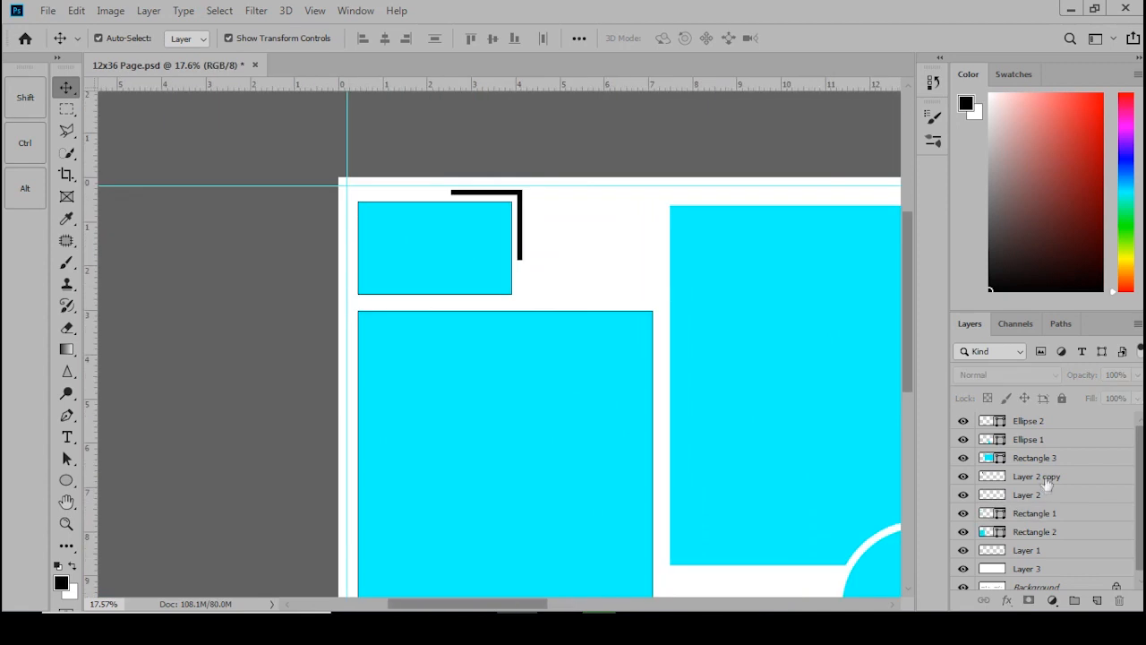
Select both black bar layers, scale them to about 63%, and fit the bracket around the small rectangle's upper right corner.
click(1045, 479)
shift+click(1044, 495)
drag(448, 260, 588, 240)
scroll(473, 238, up, 12)
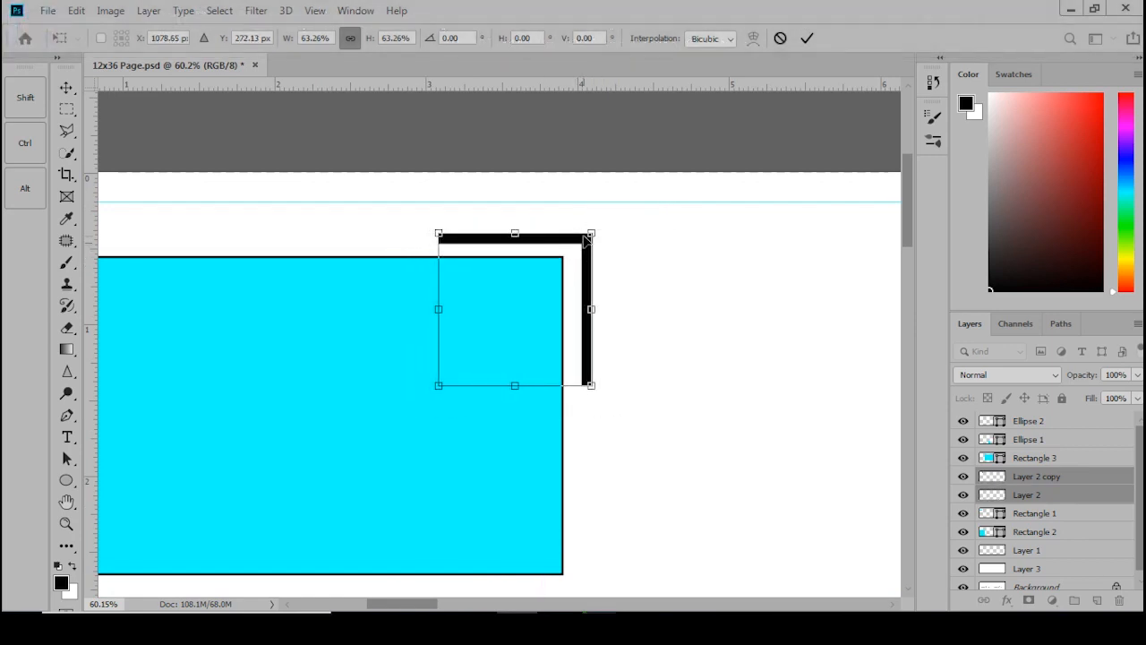
key(Return)
scroll(307, 342, down, 8)
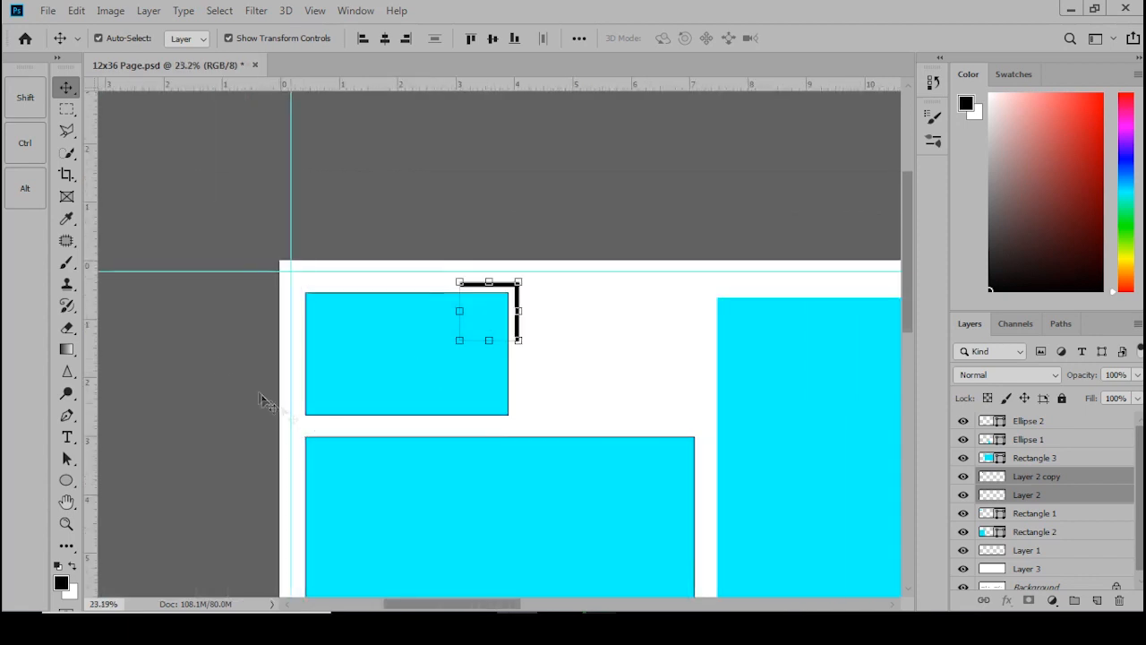
click(222, 356)
scroll(224, 363, down, 2)
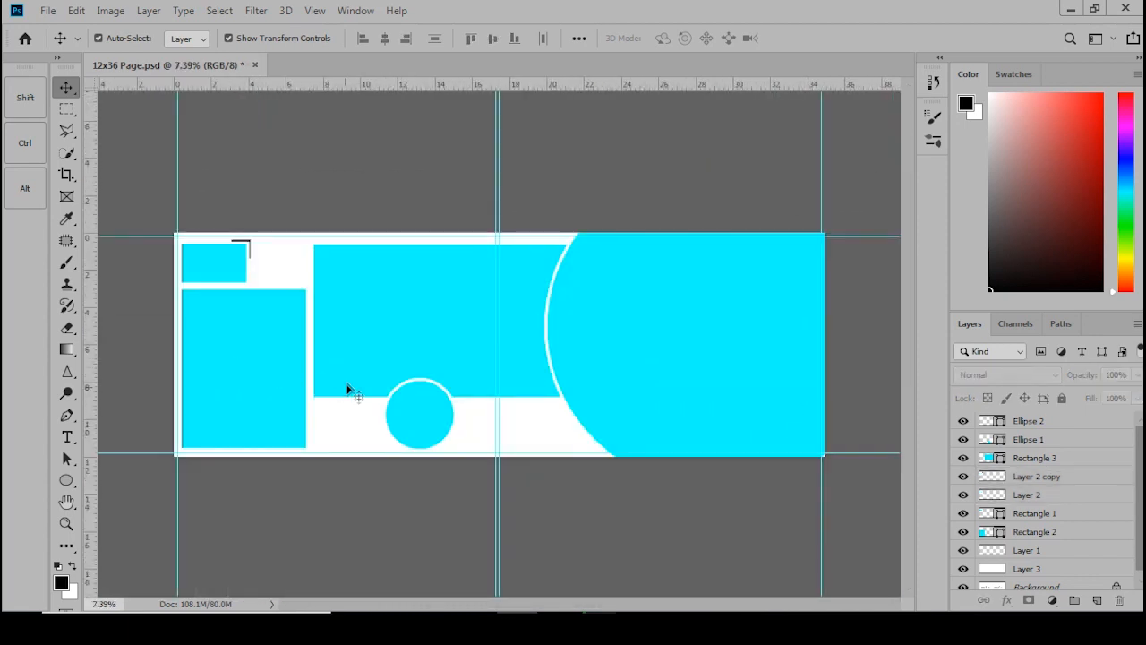
Place the photo 1970931 from the Wedding Bridle Page folder over the central rectangle, sized to cover it completely.
mouse_move(434, 629)
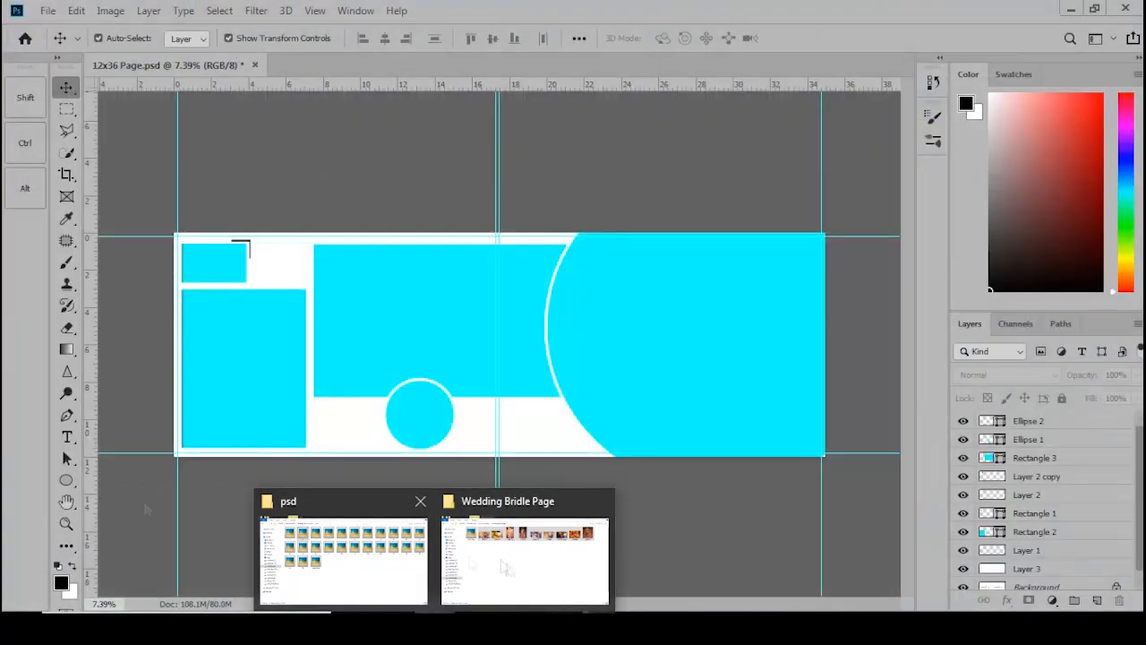
click(578, 583)
drag(739, 130, 394, 325)
drag(543, 351, 511, 357)
key(Return)
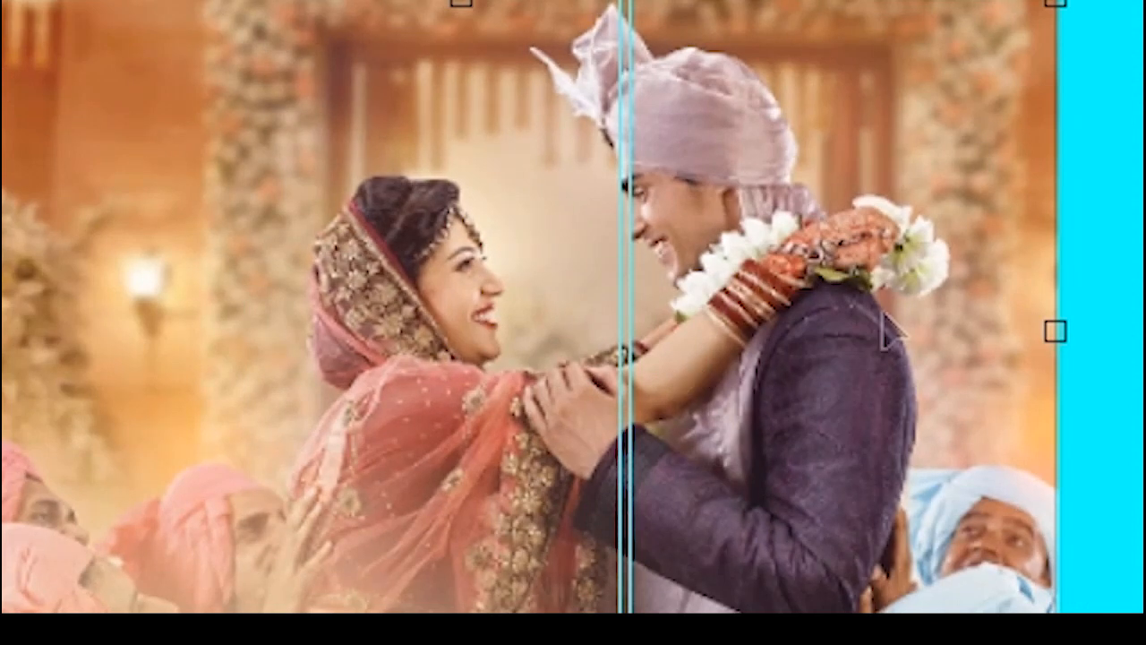
Move photo 1970931 directly above the Rectangle 3 layer, clip it to the rectangle, and reposition it to frame the couple.
right_click(512, 168)
click(539, 231)
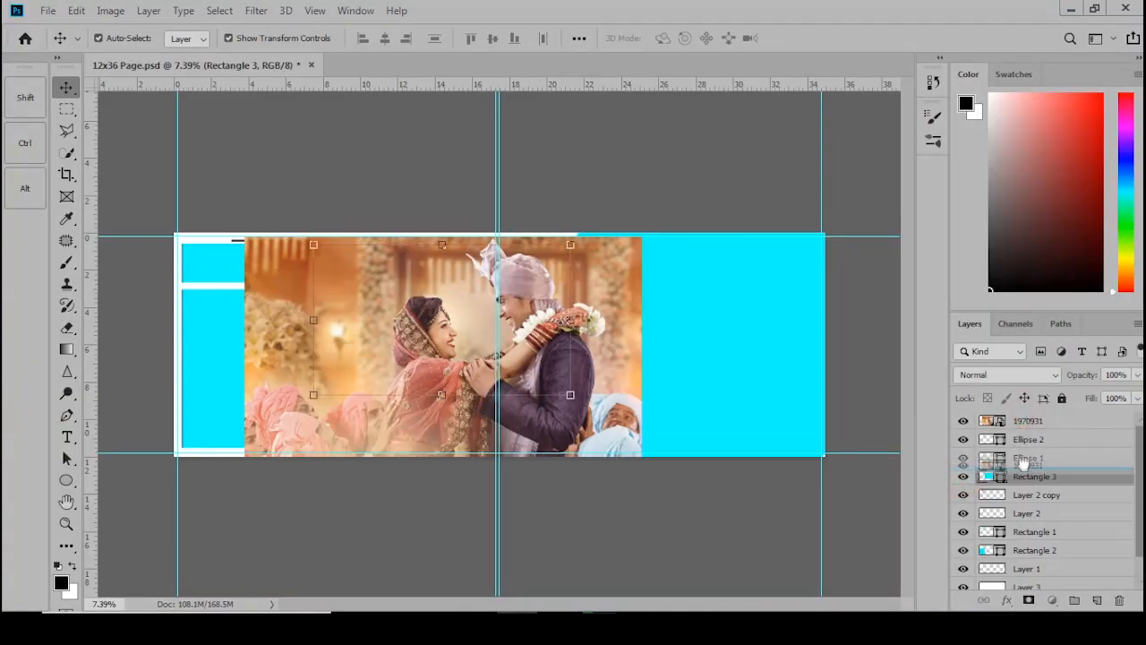
drag(1022, 463, 1023, 467)
right_click(1057, 461)
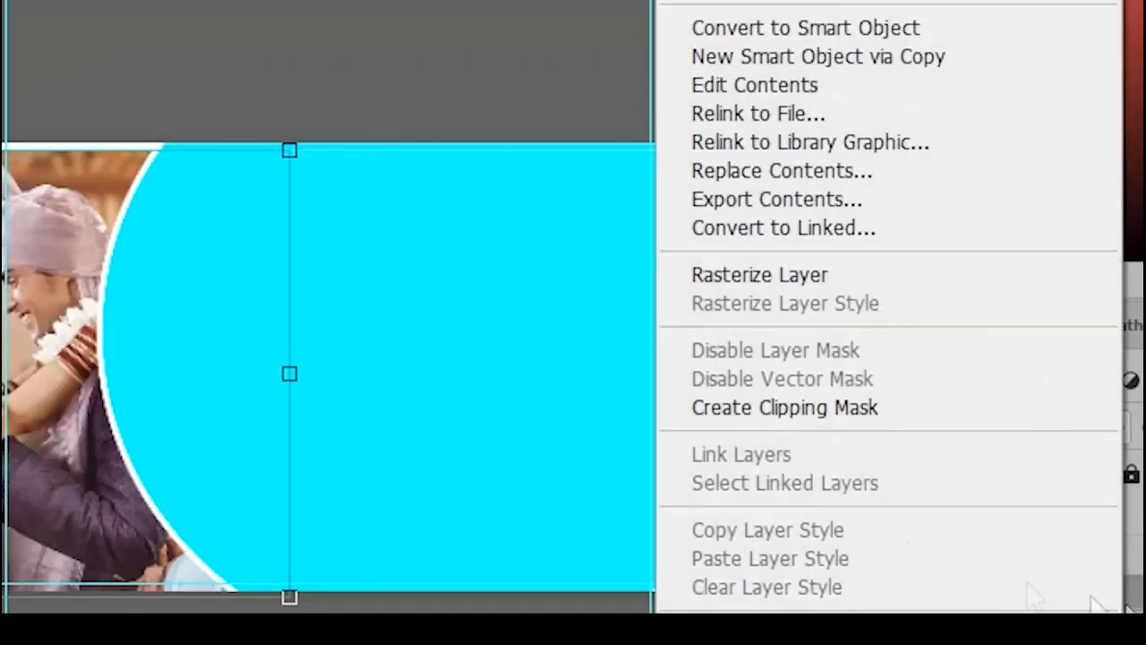
click(896, 370)
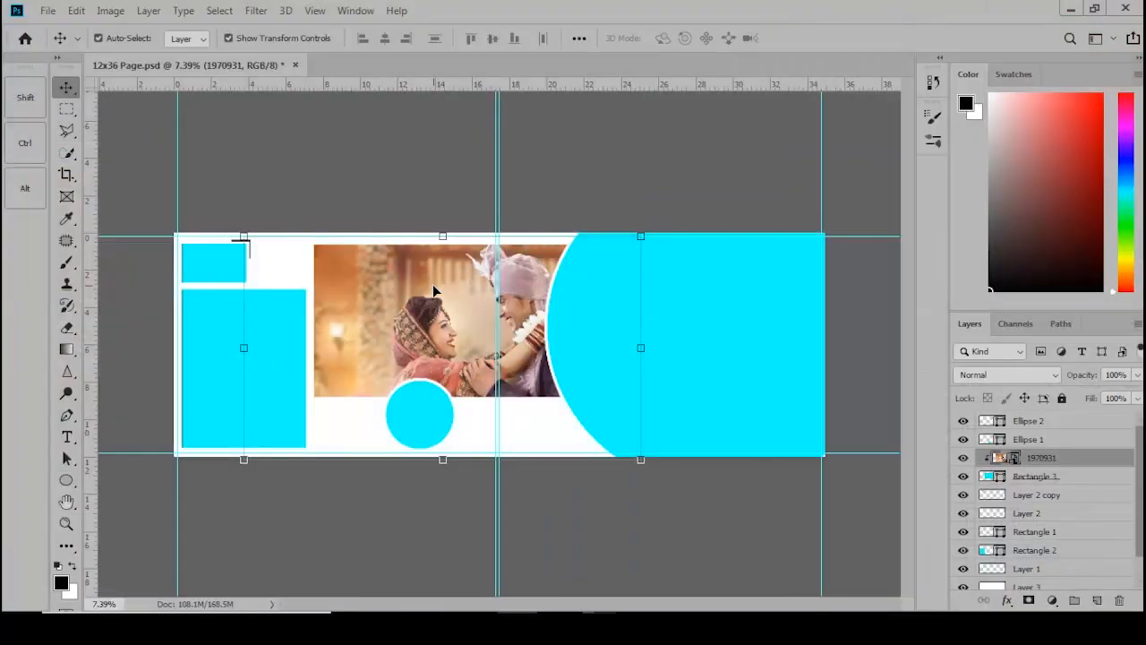
mouse_move(432, 290)
mouse_down()
mouse_move(392, 290)
mouse_move(431, 284)
mouse_up()
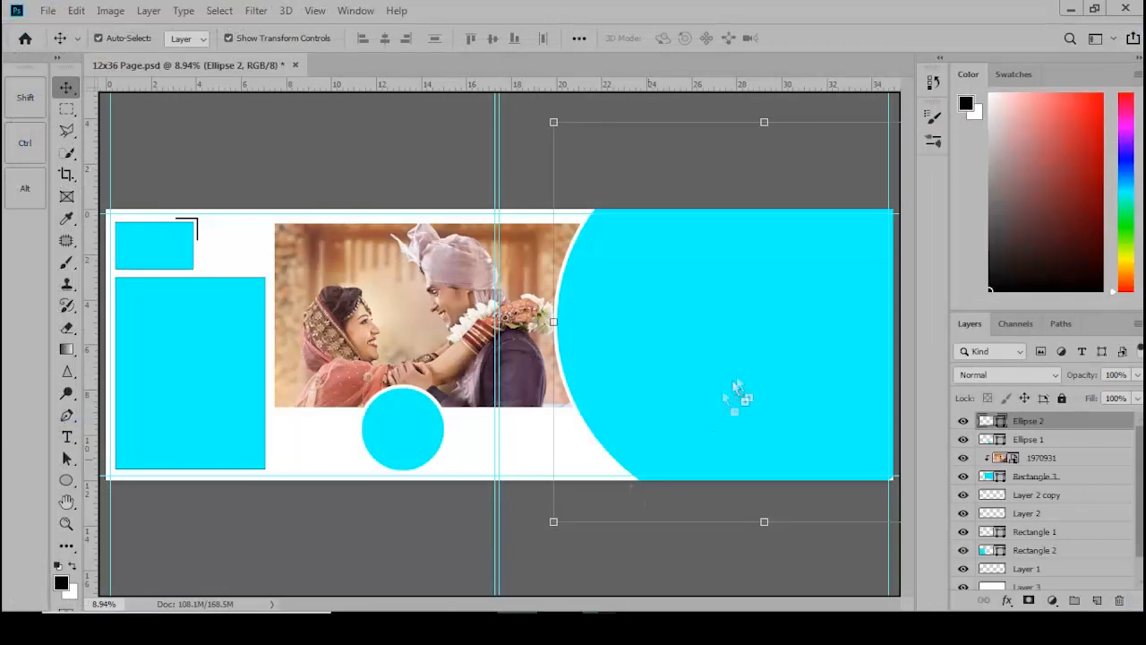
Place the photo 1970932 copy over the large circle with the bride's face at the page's right end.
drag(737, 397, 737, 396)
drag(655, 439, 684, 450)
drag(655, 410, 732, 414)
key(Return)
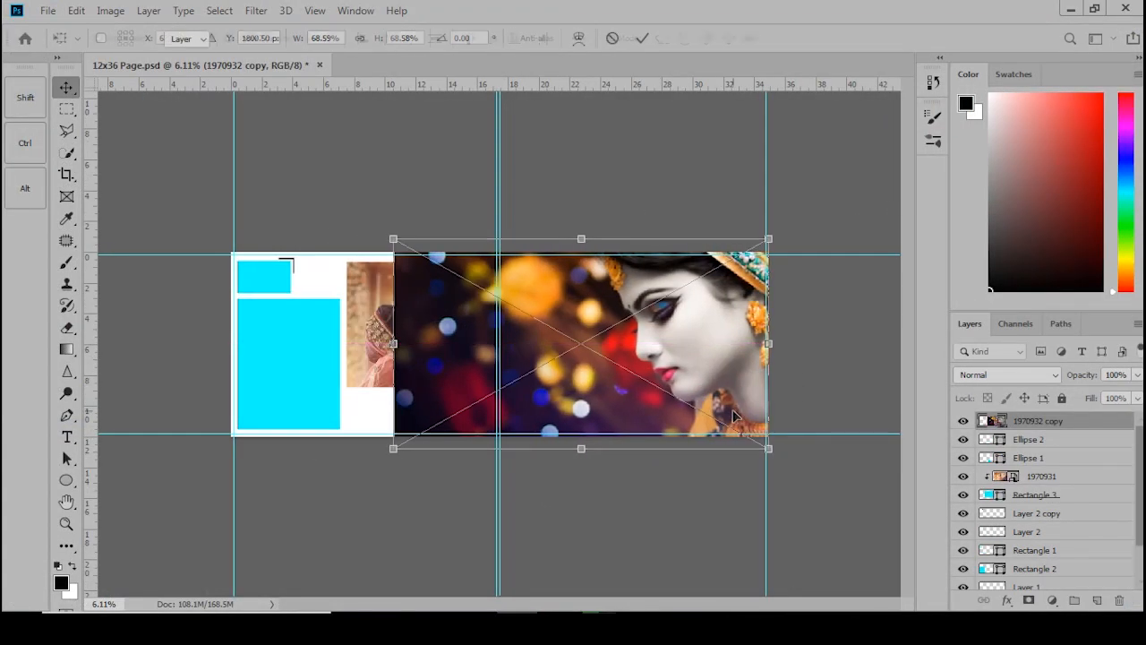
Clip the photo 1970932 copy to the large circle and adjust its position inside it.
right_click(1038, 435)
click(888, 324)
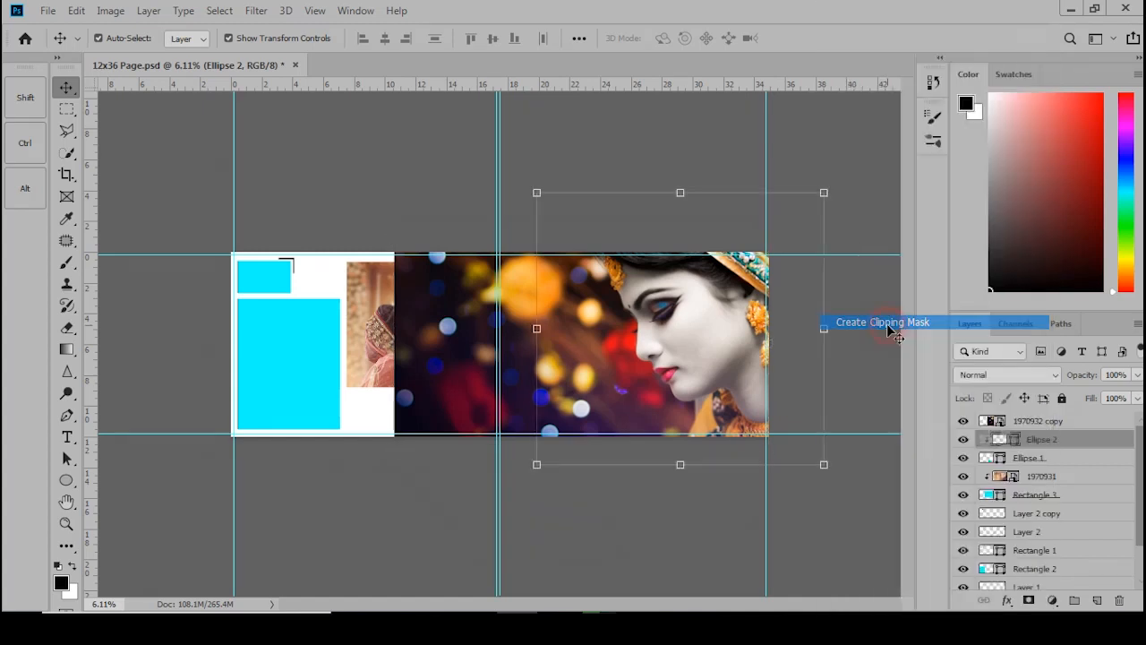
right_click(1039, 421)
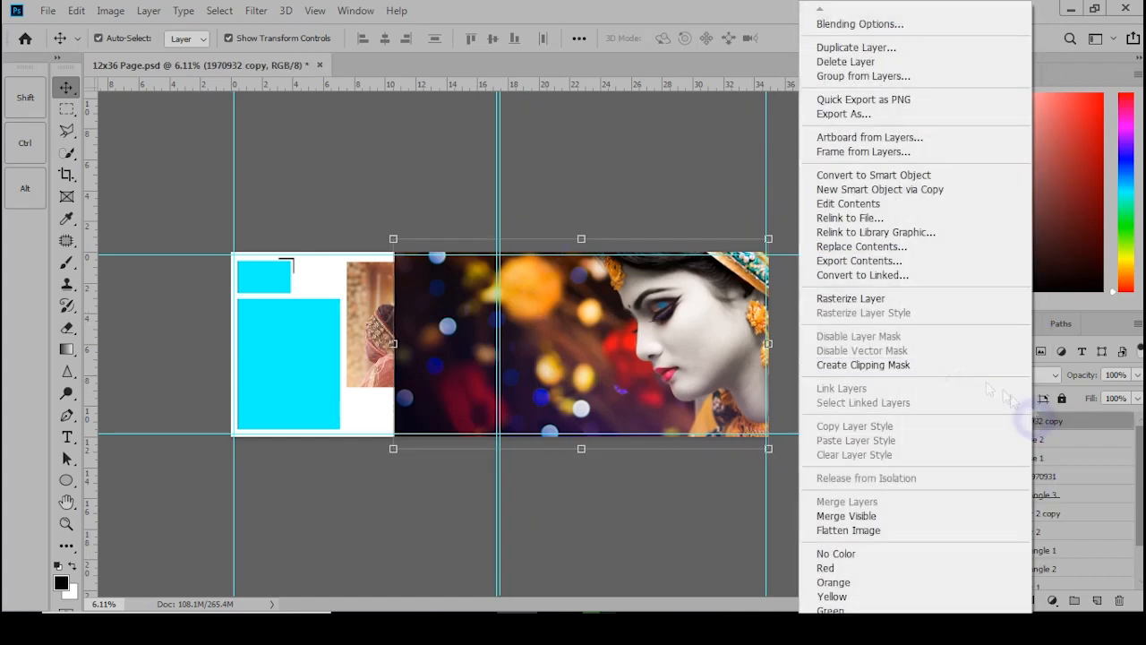
click(895, 366)
scroll(687, 332, up, 5)
drag(685, 334, 631, 315)
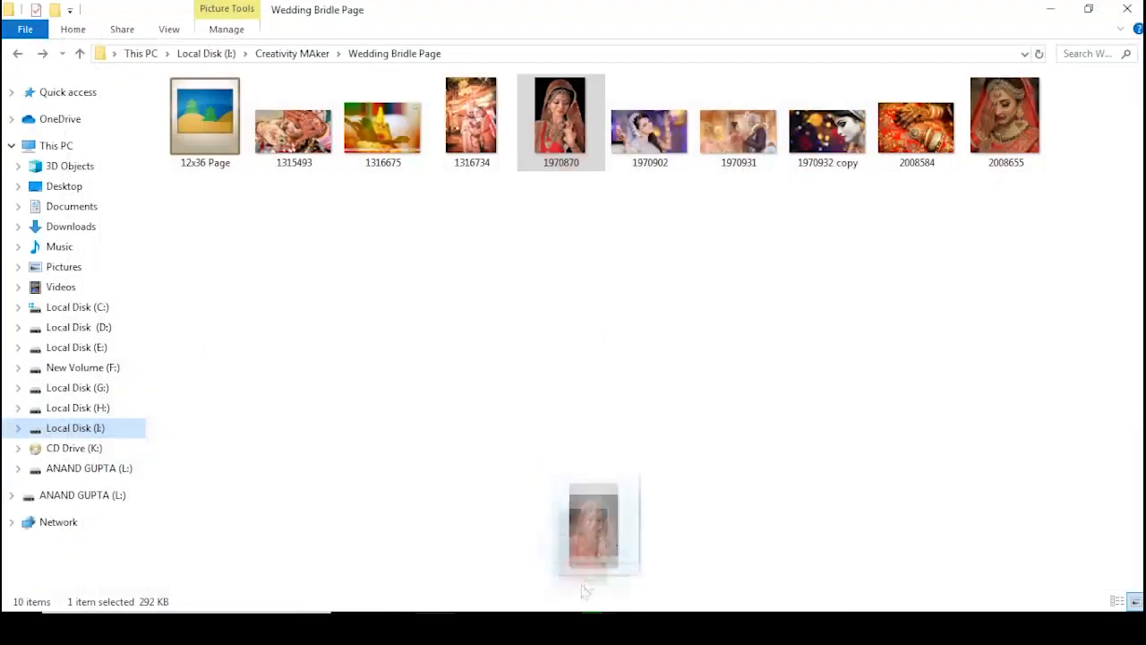
Place the photo 1970870, bring it to the front, and move it over the tall left rectangle.
drag(583, 591, 297, 371)
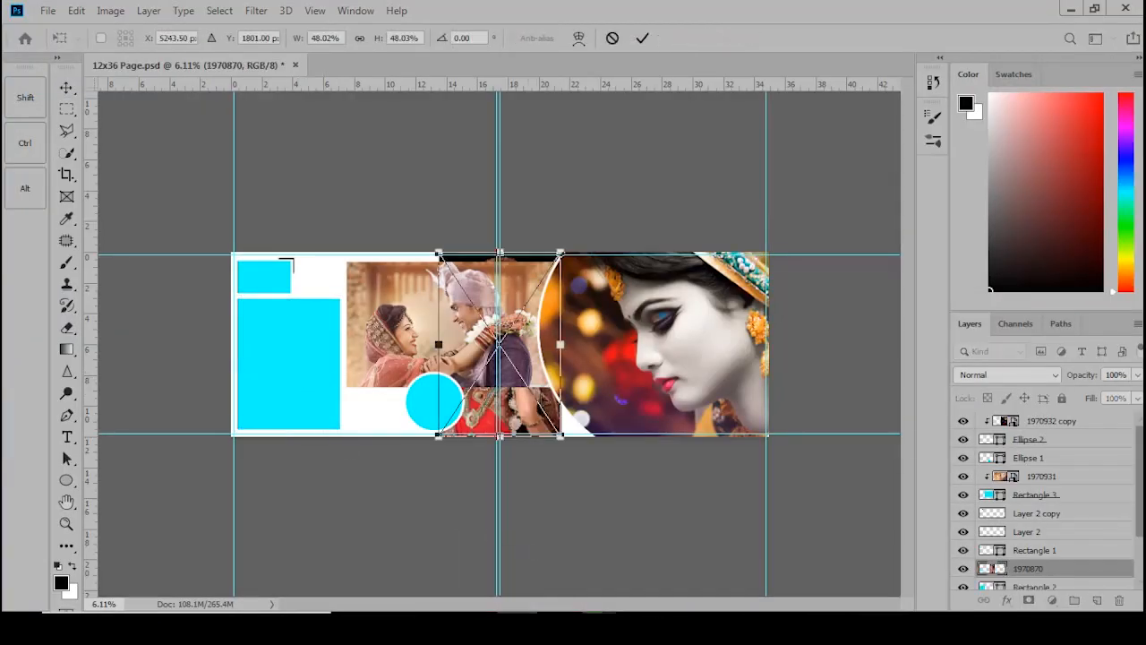
key(Return)
key(ctrl+shift+bracketright)
drag(515, 389, 307, 389)
Move photo 1970870 directly above the Rectangle 2 layer and clip it to that rectangle.
right_click(307, 389)
click(346, 409)
scroll(1044, 439, up, 1)
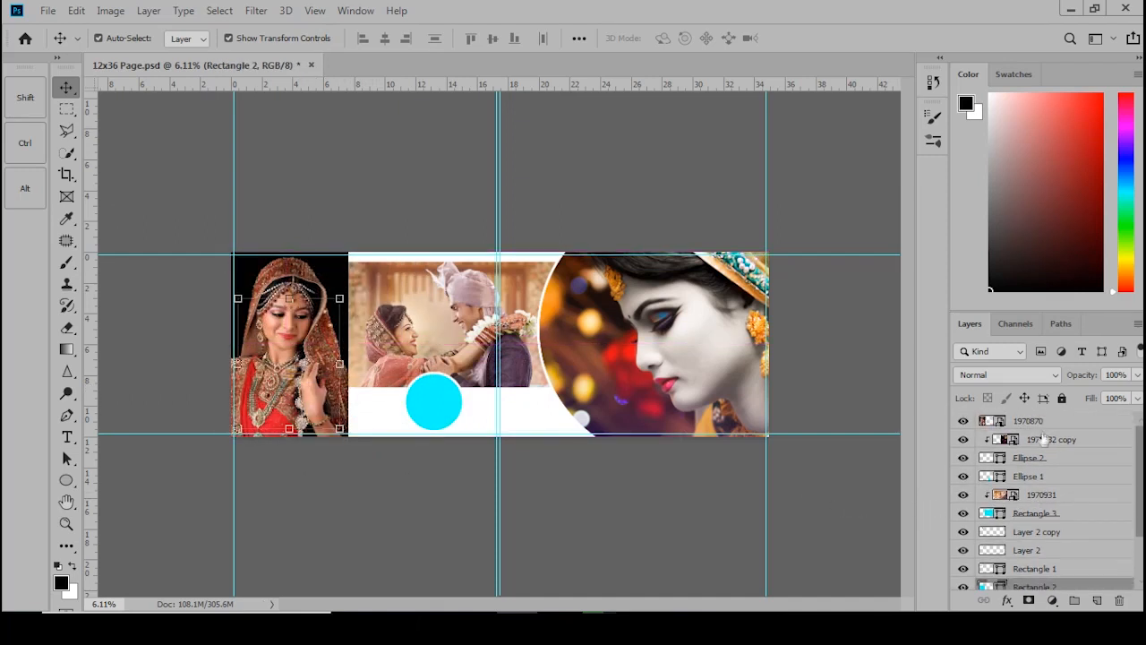
drag(1054, 578, 1051, 569)
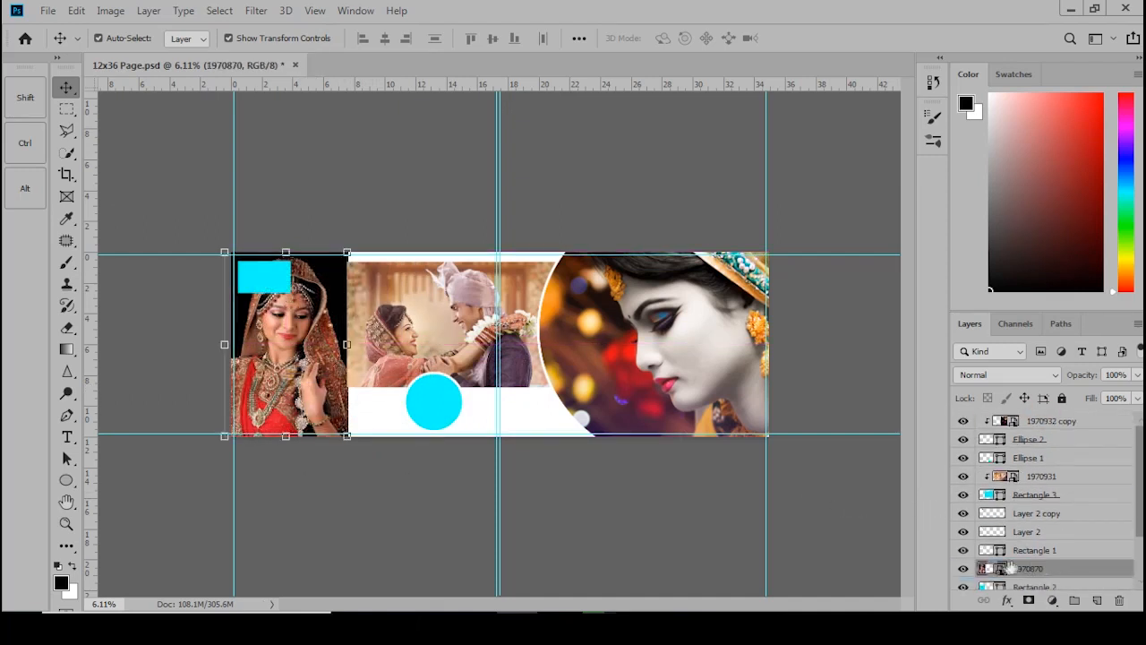
right_click(1059, 574)
click(890, 364)
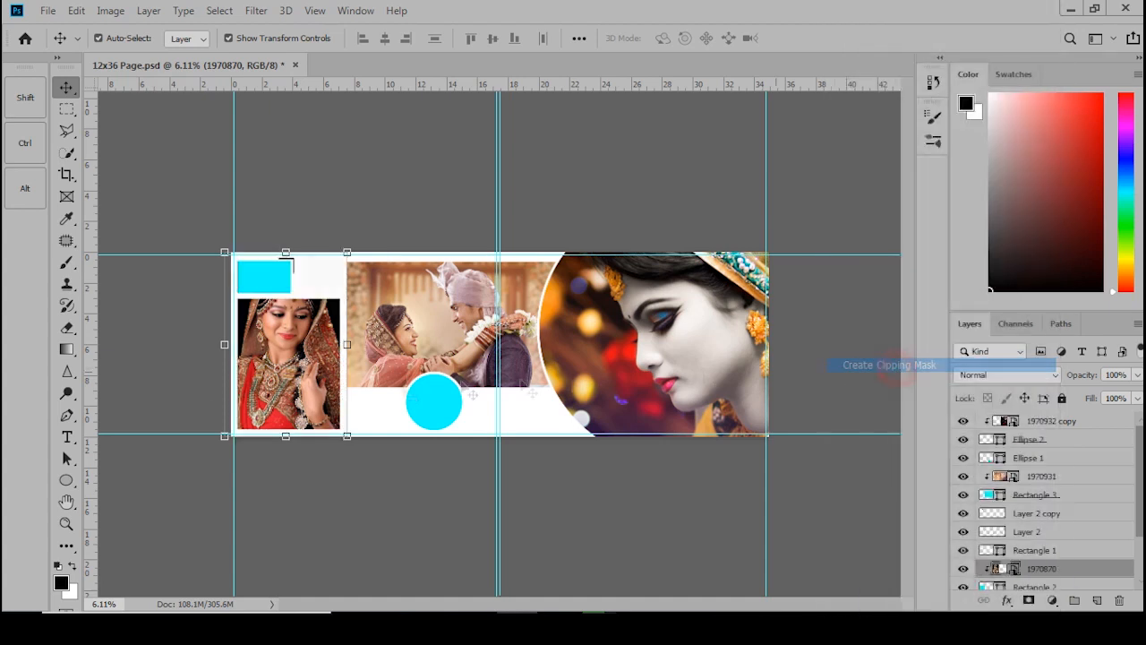
Scale down photo 1970870 and move it lower so the bride's whole head fits inside the rectangle.
scroll(533, 410, up, 3)
key(ctrl+t)
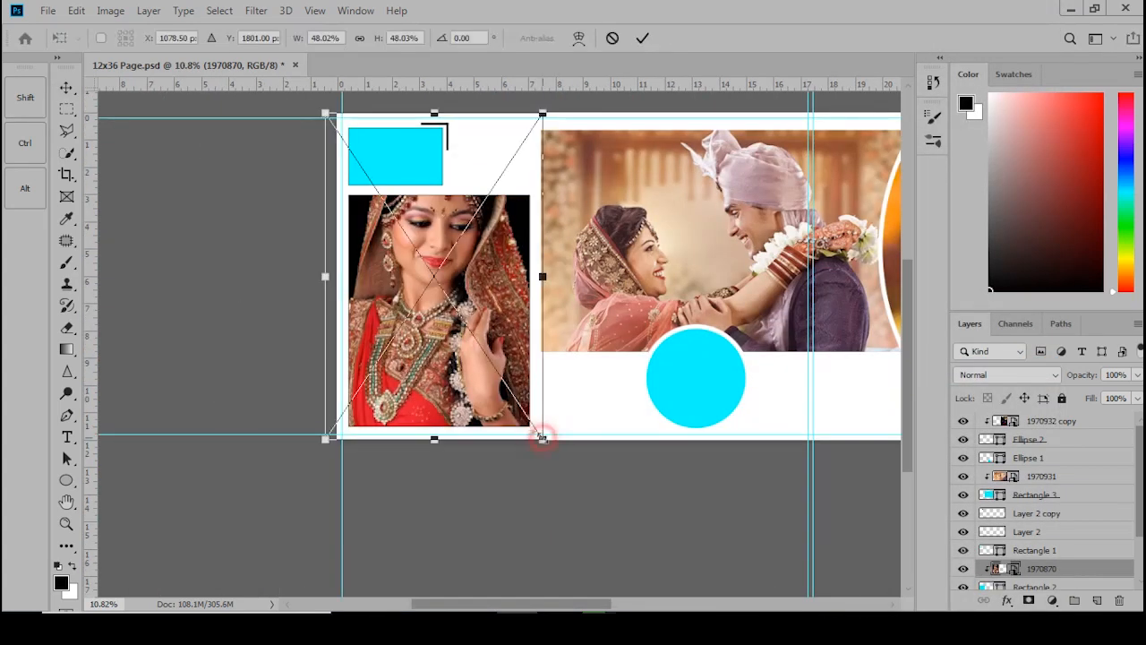
drag(542, 439, 529, 422)
drag(457, 338, 451, 394)
key(Return)
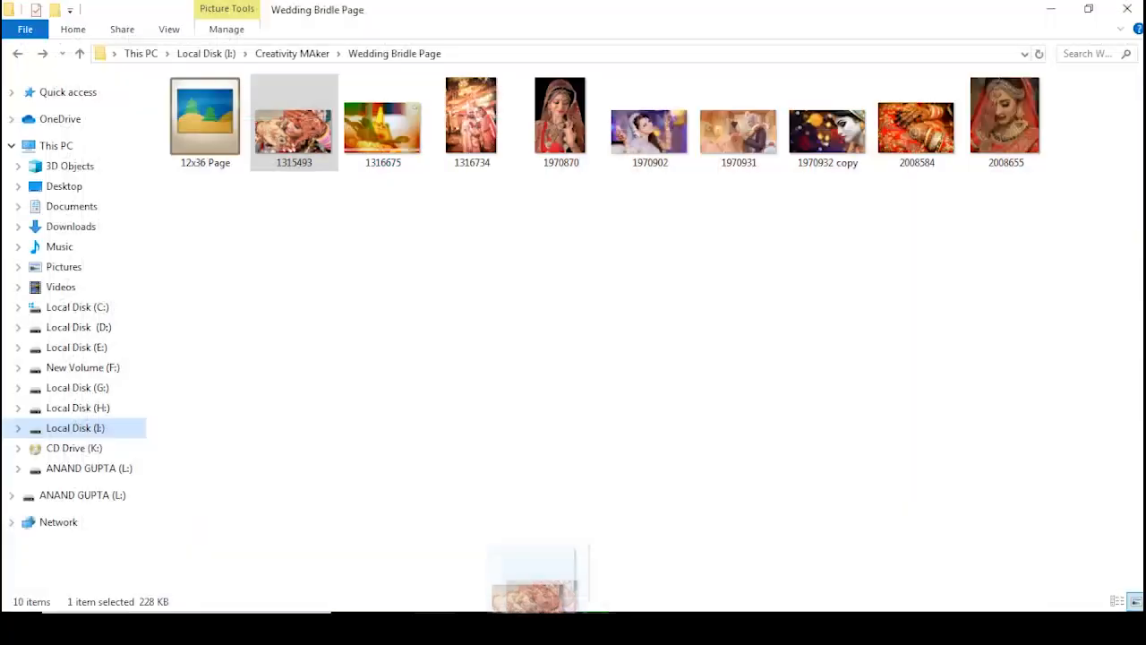
Place the photo 1315493, reduce its size, and move it over the small rectangle.
drag(536, 609, 457, 460)
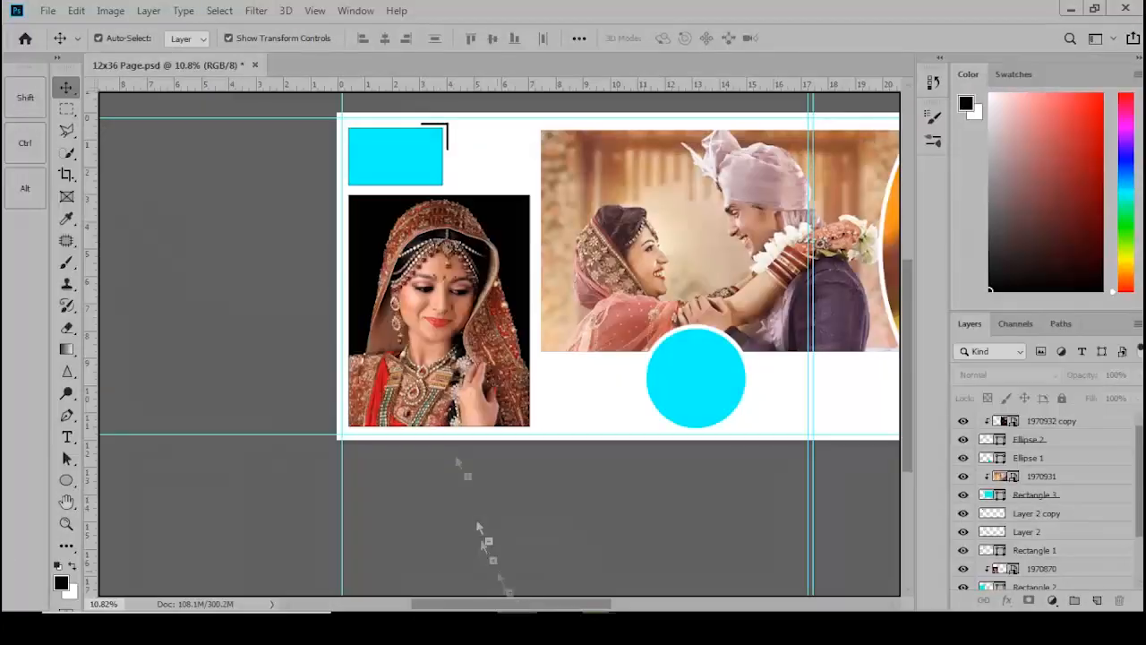
drag(391, 155, 391, 157)
drag(565, 454, 425, 376)
drag(425, 376, 418, 373)
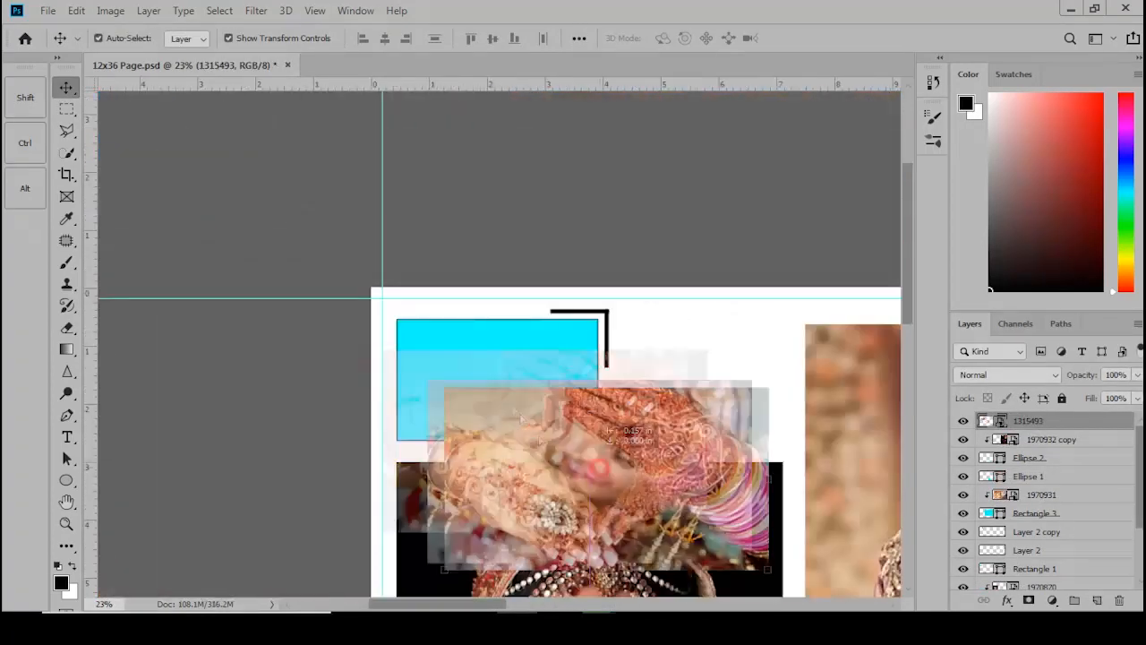
drag(586, 426, 511, 337)
Move photo 1315493 directly above the Rectangle 1 layer and clip it to the small rectangle.
right_click(521, 379)
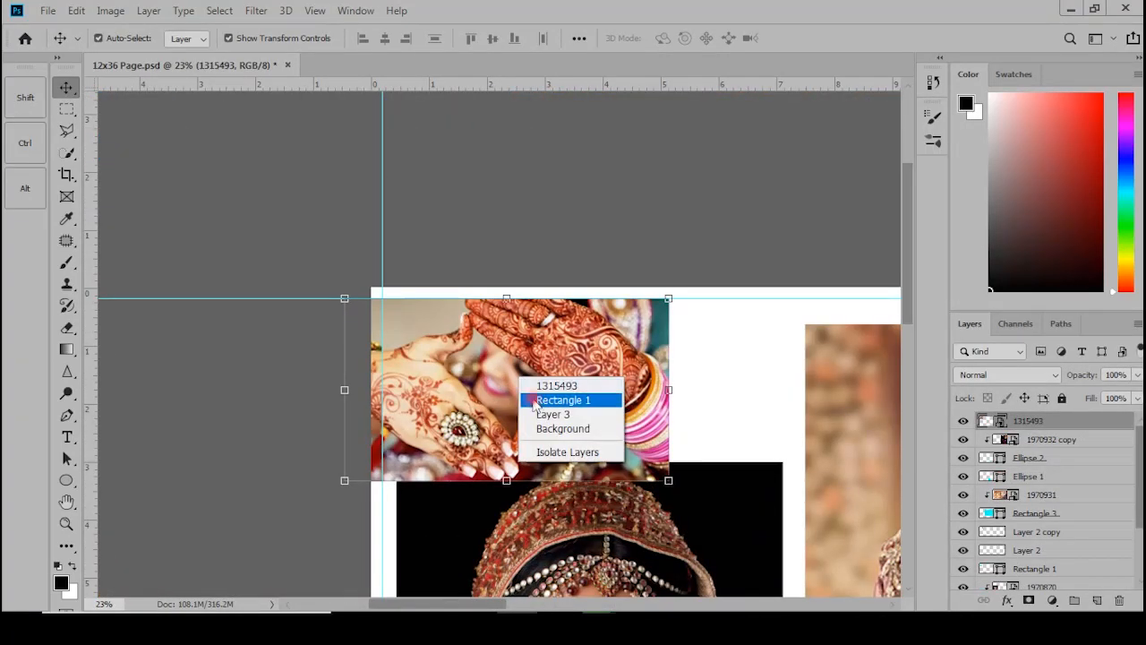
click(537, 400)
drag(1046, 534, 1051, 556)
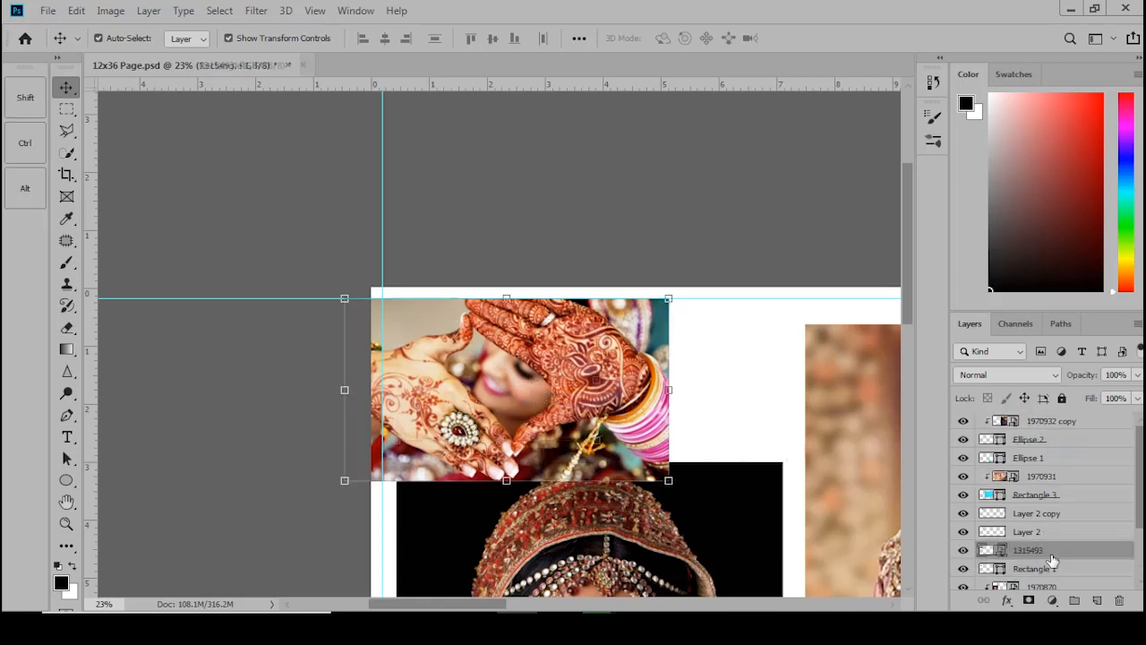
right_click(1052, 556)
click(895, 365)
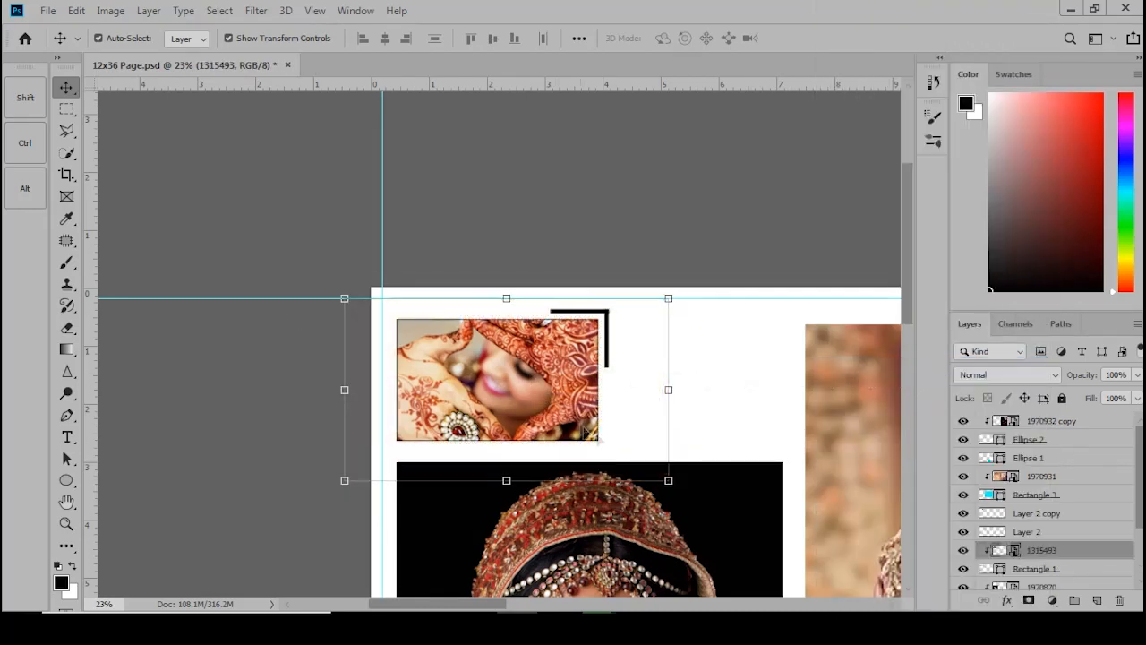
Scale photo 1315493 to about 17%, reposition it inside the small rectangle, and deselect.
drag(669, 481, 662, 484)
drag(637, 482, 632, 473)
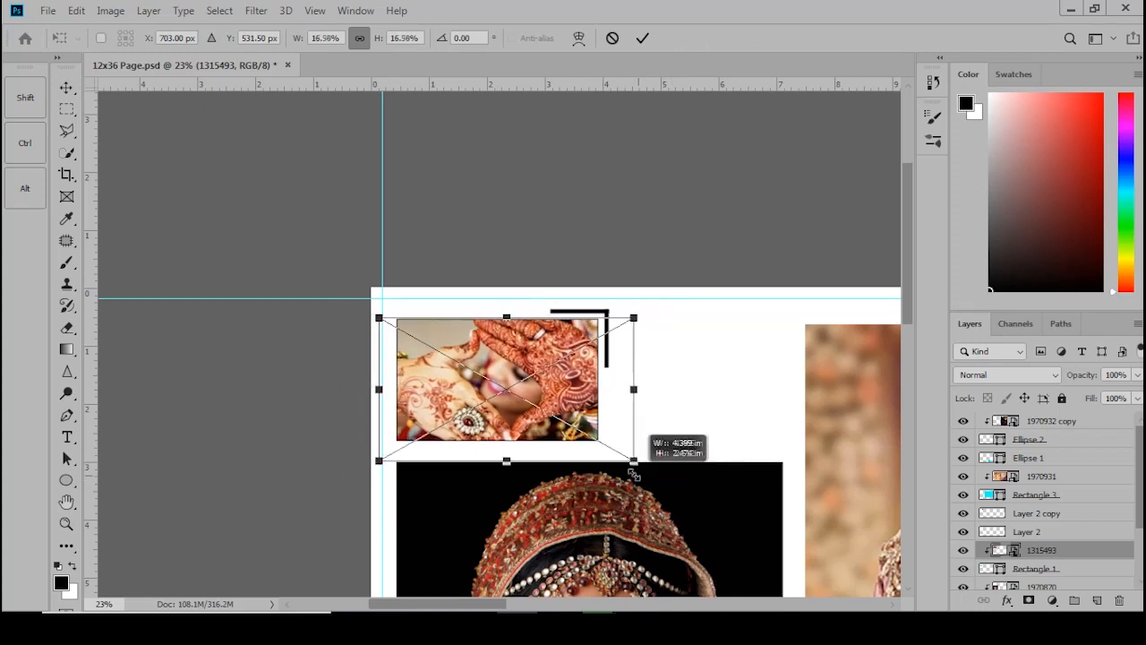
drag(512, 401, 515, 392)
key(Return)
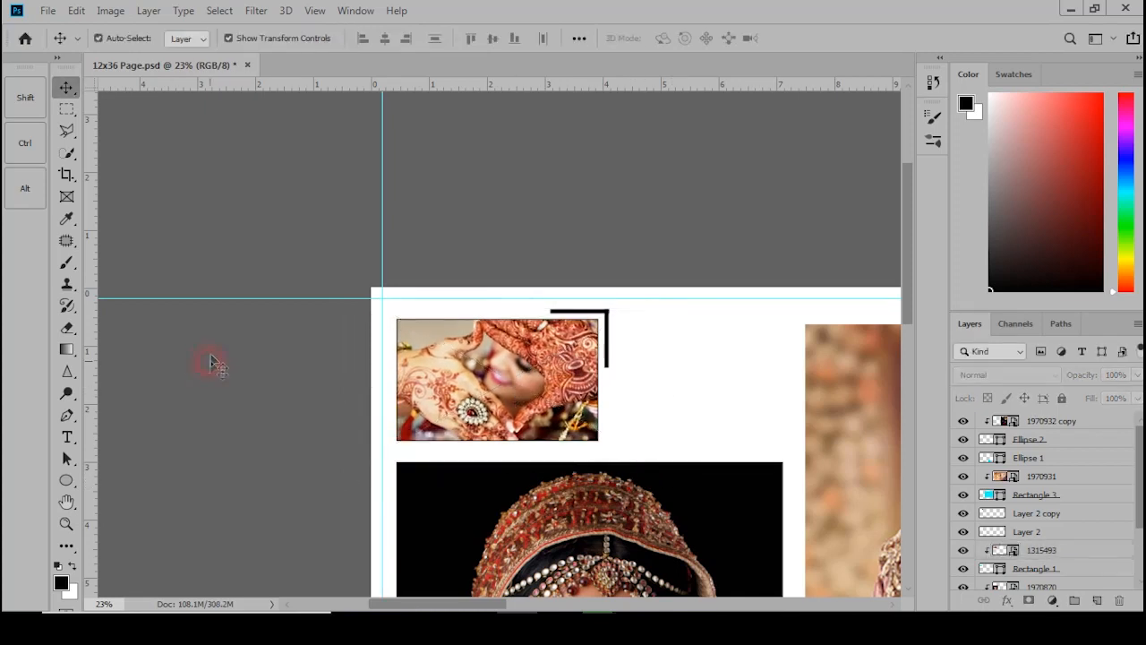
Place the photo 1316734 over the small circle, directly above the Ellipse 1 layer.
scroll(208, 365, down, 5)
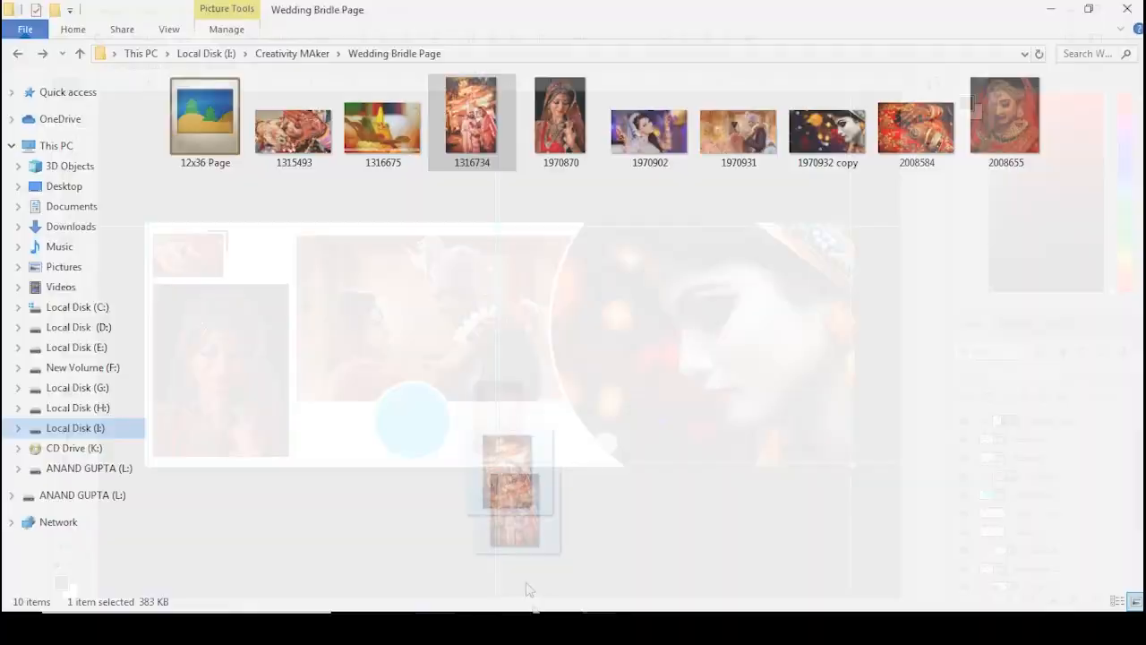
drag(516, 486, 544, 578)
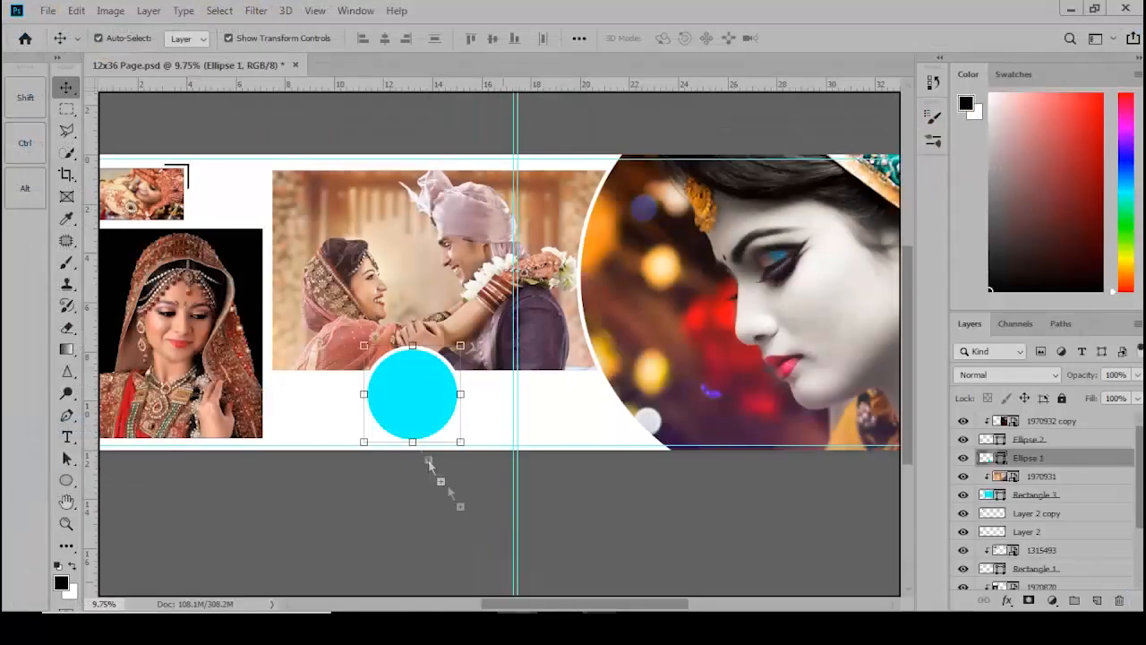
drag(440, 460, 356, 479)
key(Return)
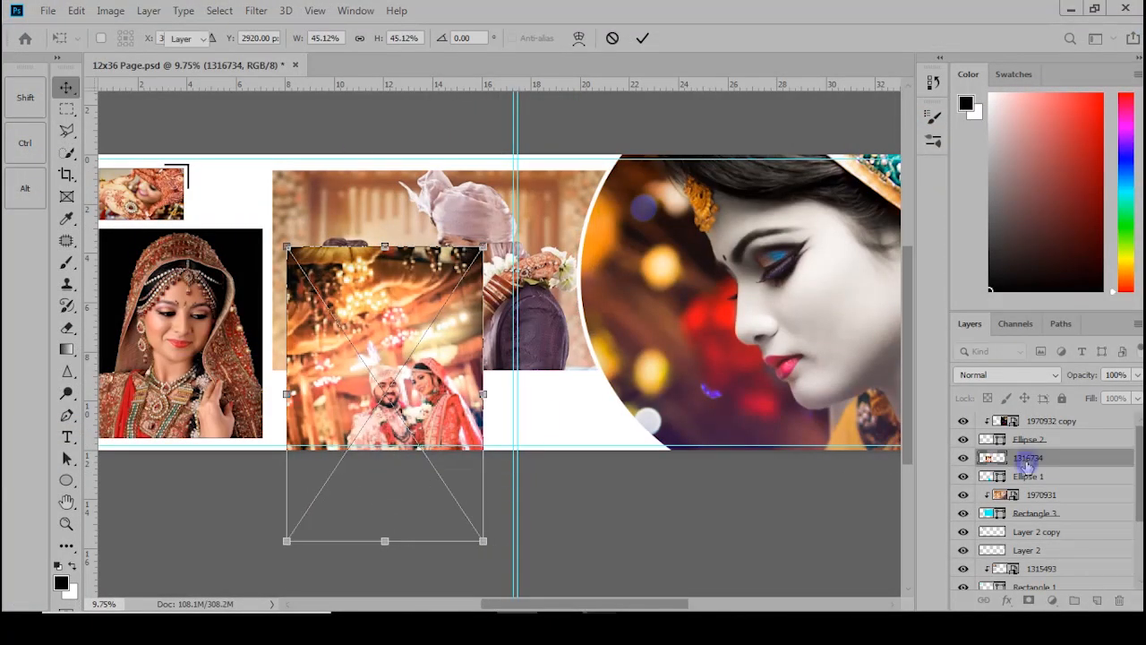
Clip photo 1316734 to the small circle, scale it to about 39%, and centre the couple's faces inside.
right_click(1058, 457)
click(873, 365)
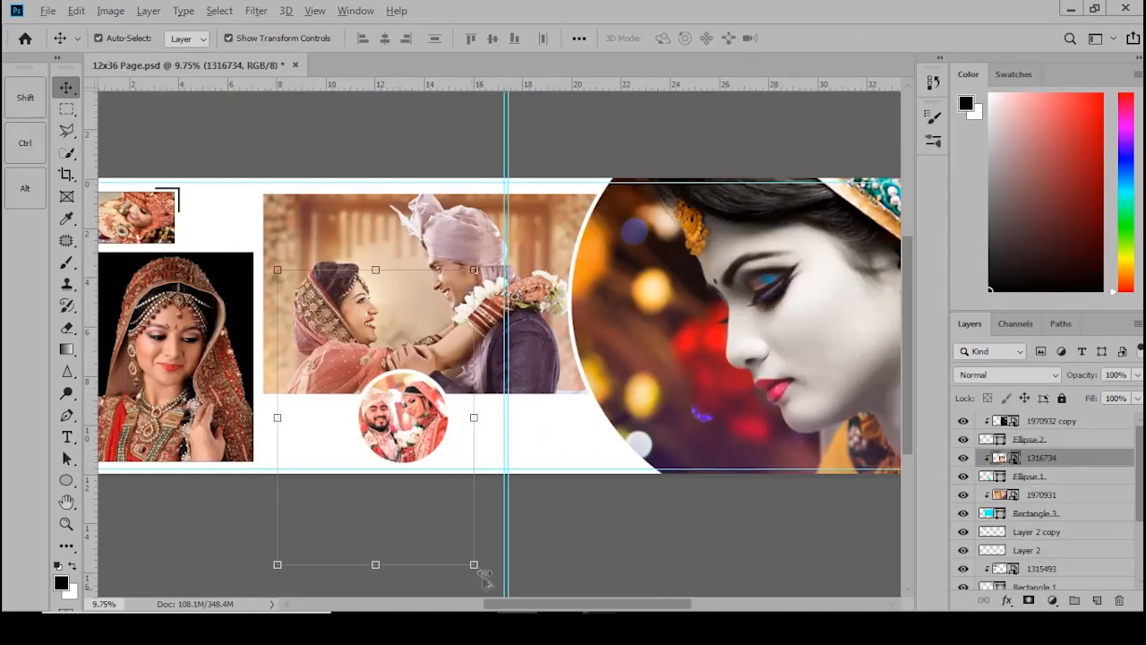
drag(482, 572, 462, 547)
scroll(402, 456, up, 6)
drag(433, 402, 447, 389)
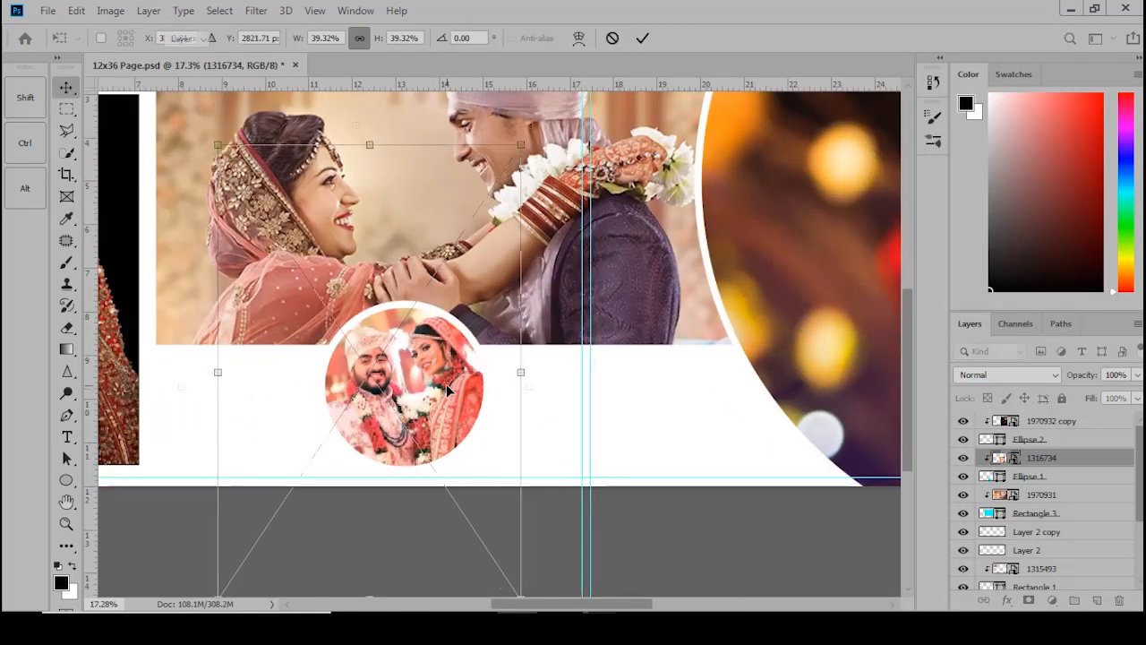
key(Return)
Add a Black & White adjustment above photo 1316734 and clip it to that photo.
click(1052, 600)
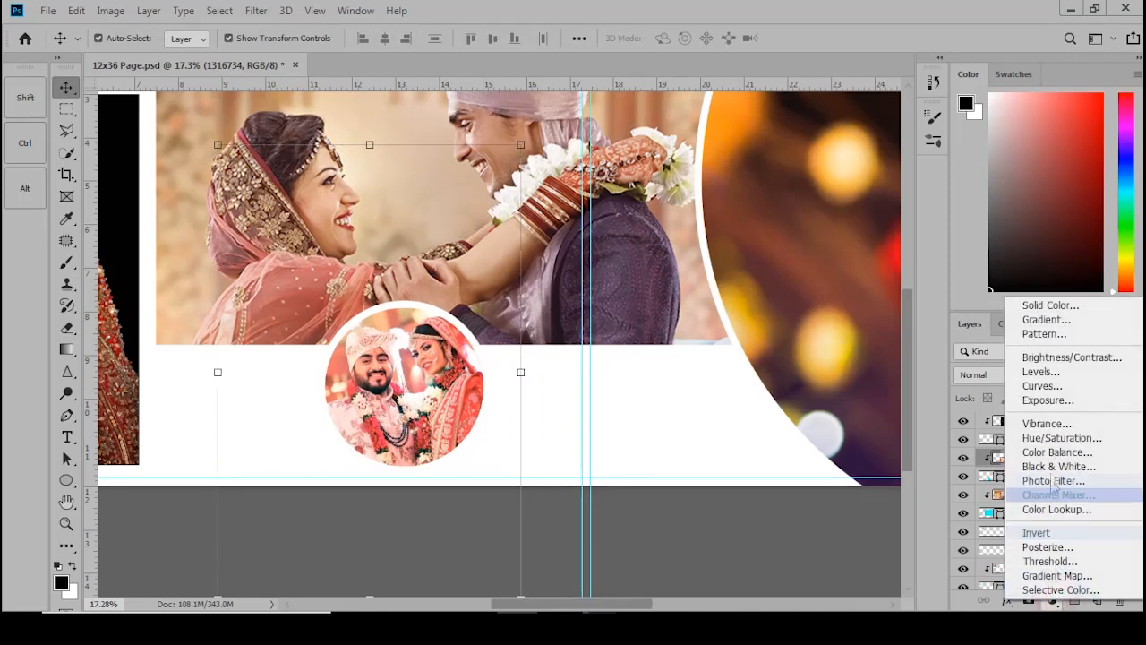
click(1030, 463)
click(954, 482)
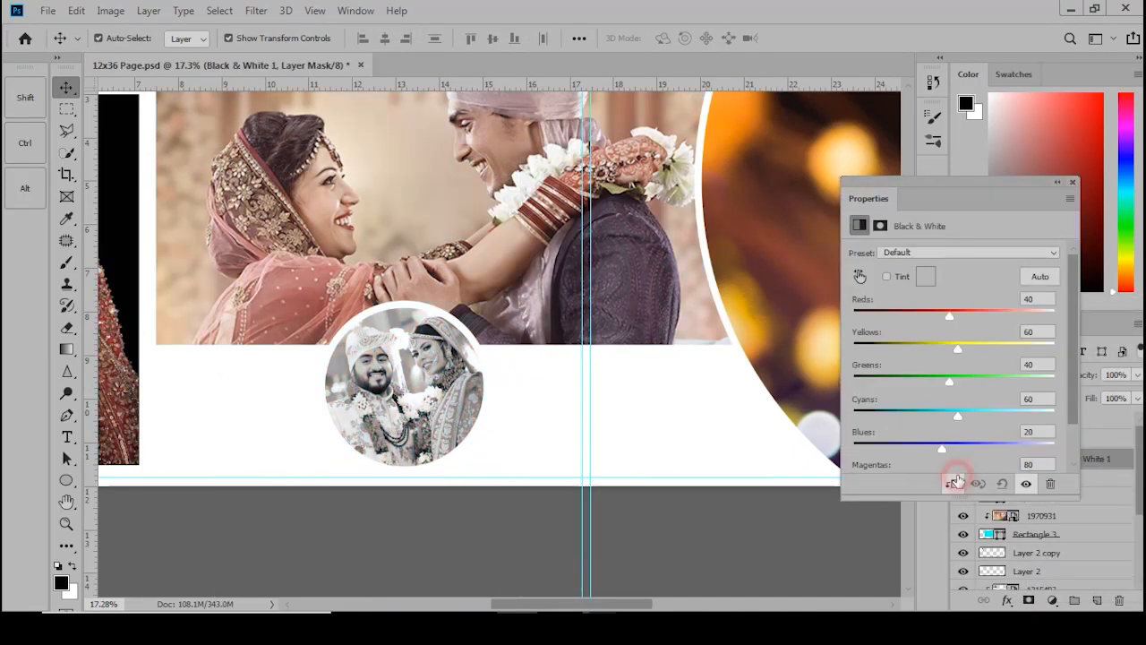
Set the circle photo's Black & White mix to Reds 33, Yellows 29, Greens 42, Cyans 38, and Blues about 52.
mouse_move(948, 316)
mouse_down()
mouse_move(966, 319)
mouse_move(947, 315)
mouse_up()
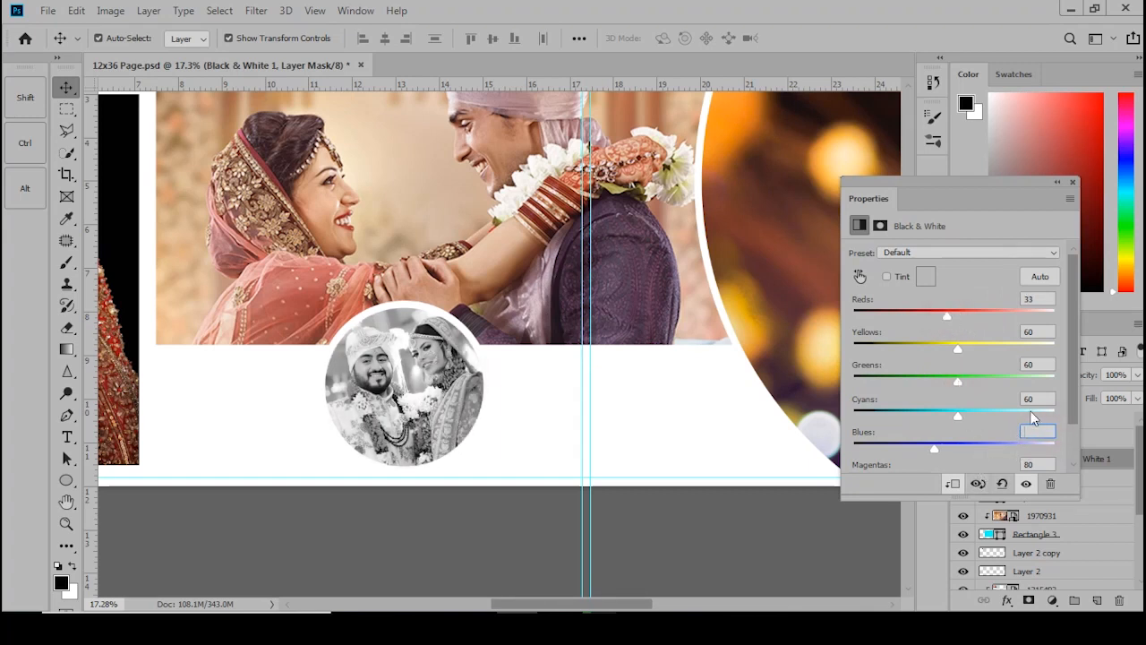
drag(1037, 397, 1015, 332)
text(000)
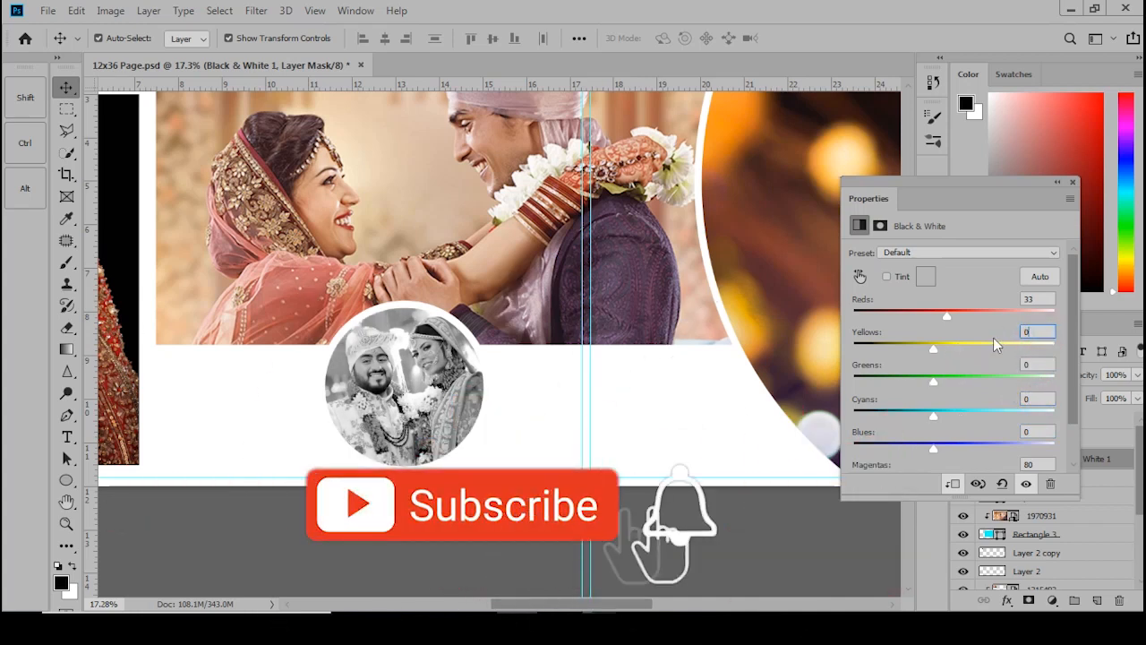
drag(932, 347, 950, 381)
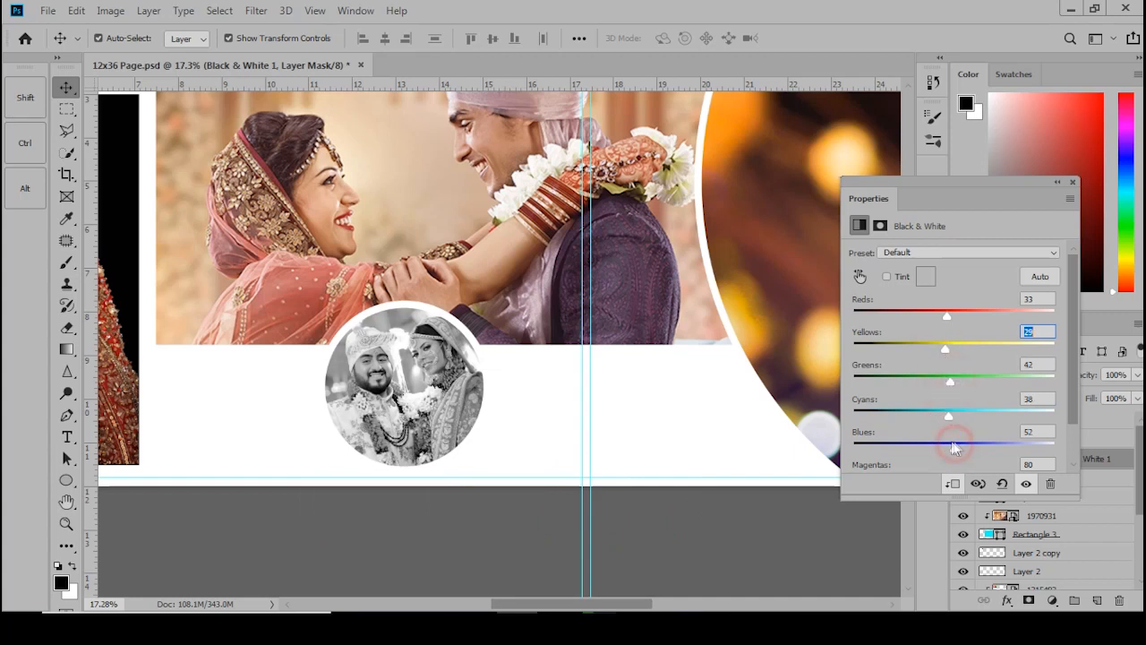
click(1074, 184)
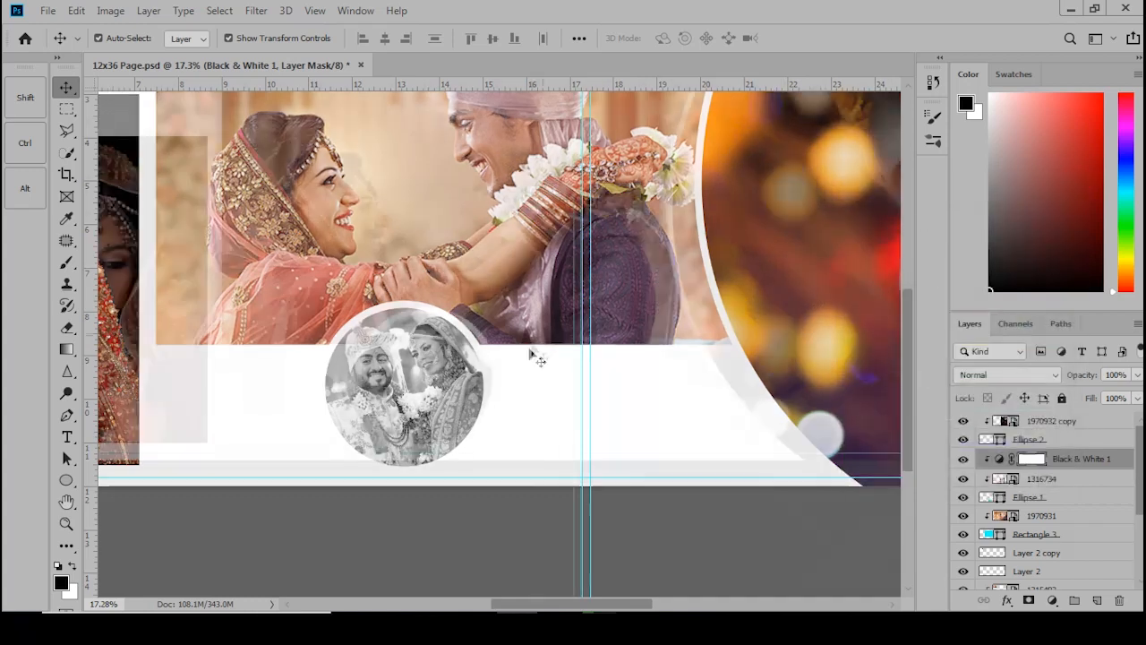
Add a Black & White adjustment above the small rectangle's photo and clip it to that photo.
key(ctrl+0)
click(182, 257)
click(1051, 599)
click(1012, 468)
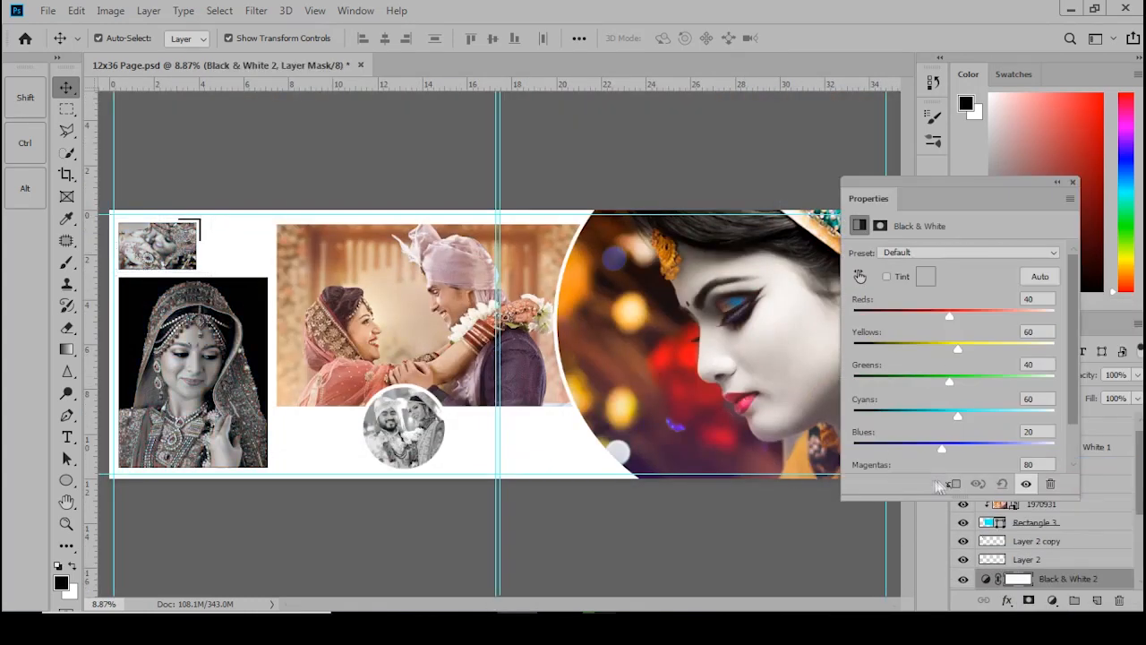
click(952, 484)
Enable Tint on the small rectangle's Black & White adjustment and set the tint color to light blue a1c6e9.
click(906, 278)
click(925, 276)
click(838, 298)
click(212, 387)
drag(732, 188, 747, 162)
click(893, 229)
mouse_move(815, 201)
mouse_down()
mouse_move(765, 176)
mouse_move(701, 184)
mouse_up()
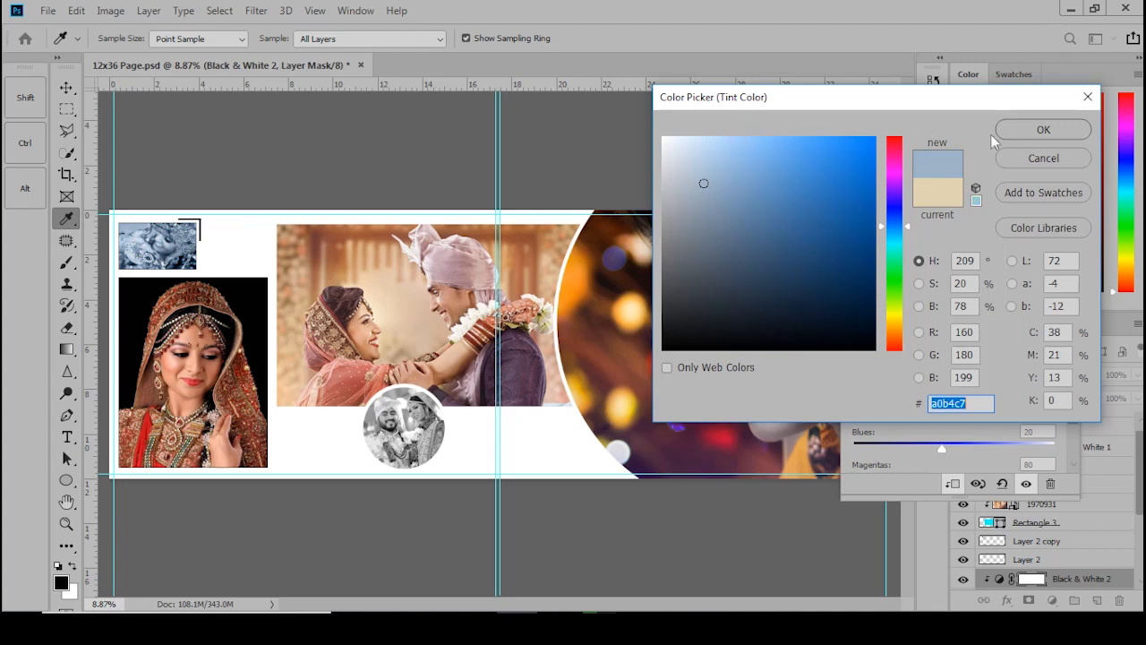
click(1036, 131)
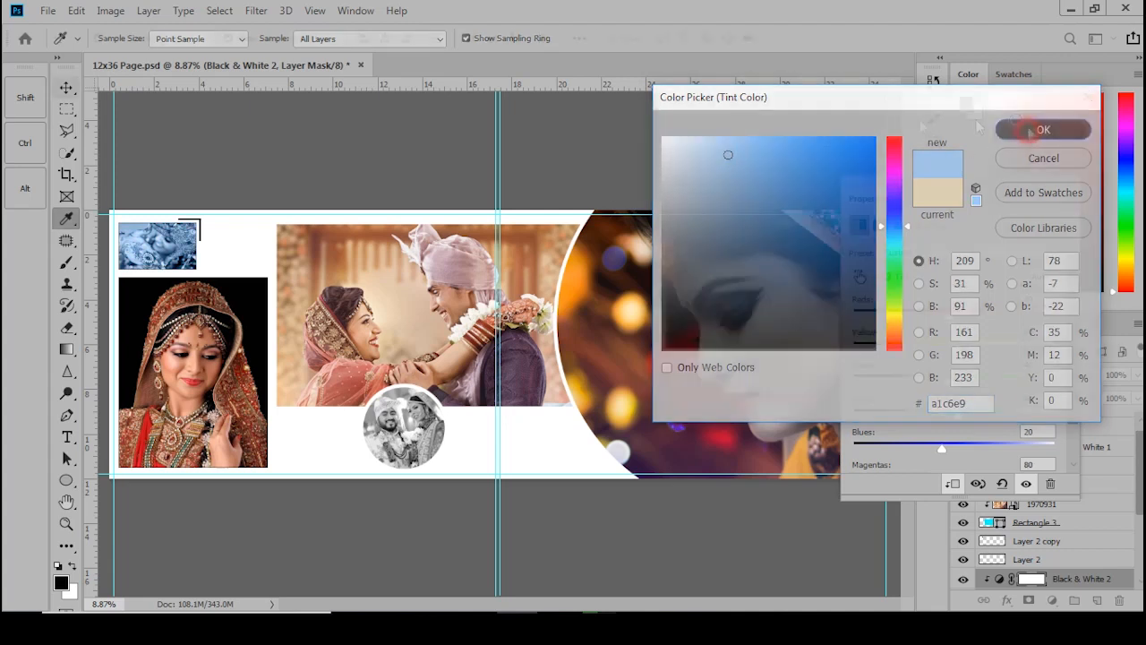
click(1074, 182)
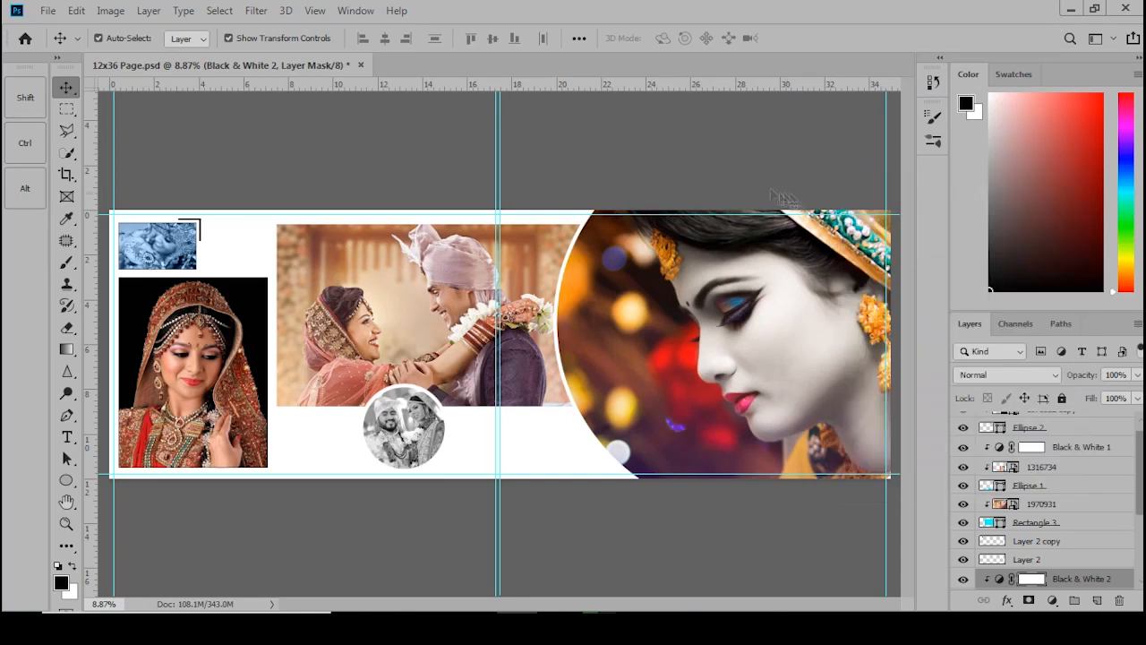
Add a layer mask to the large circle's photo, 1970932 copy, and enlarge the brush to 1500 px.
key(ctrl+j)
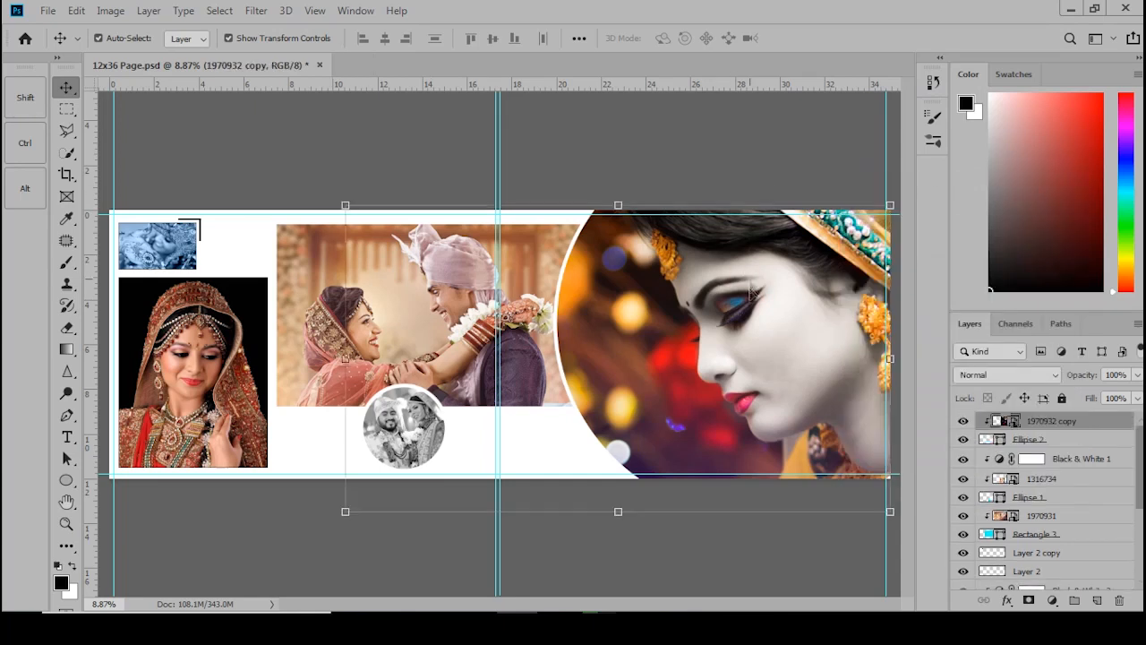
click(1028, 600)
key(b)
key(])
key(])
key(])
key(])
key(])
key(])
key(])
key(])
key(])
key(])
key(])
key(])
key(])
key(])
key(])
key(])
key(])
key(])
key(])
key(])
Paint black on the 1970932 copy mask along the large circle's edges to fade the photo's borders.
drag(561, 215, 544, 296)
click(533, 362)
key(ctrl+z)
key(ctrl+z)
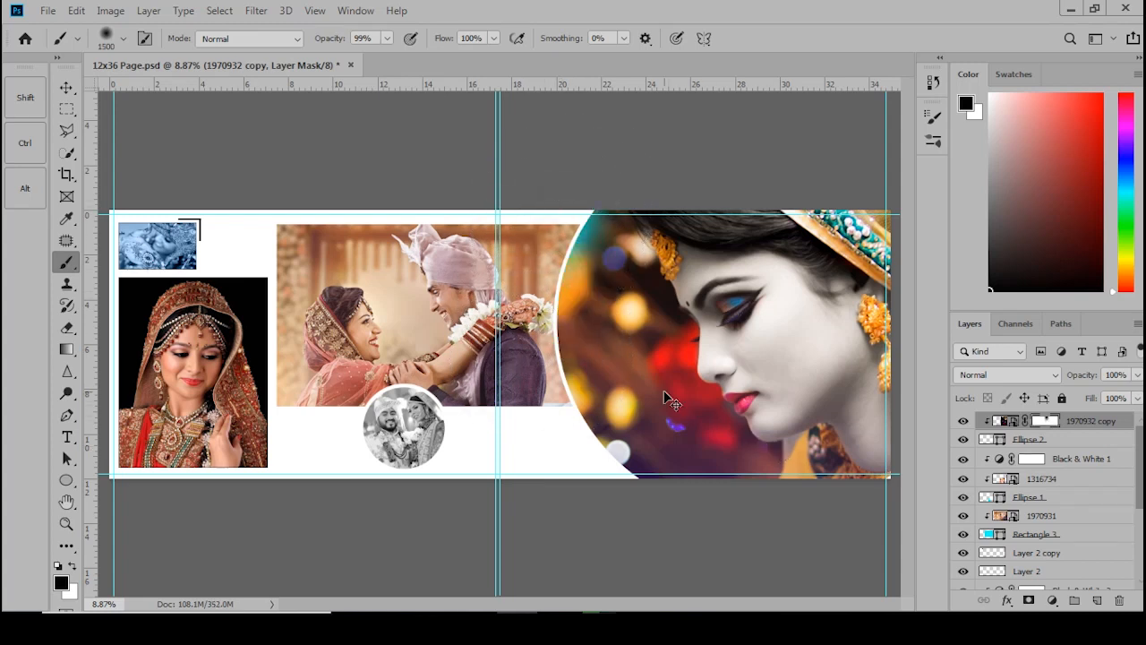
key(ctrl+shift+z)
mouse_move(519, 364)
mouse_down()
mouse_move(569, 458)
mouse_move(640, 516)
mouse_up()
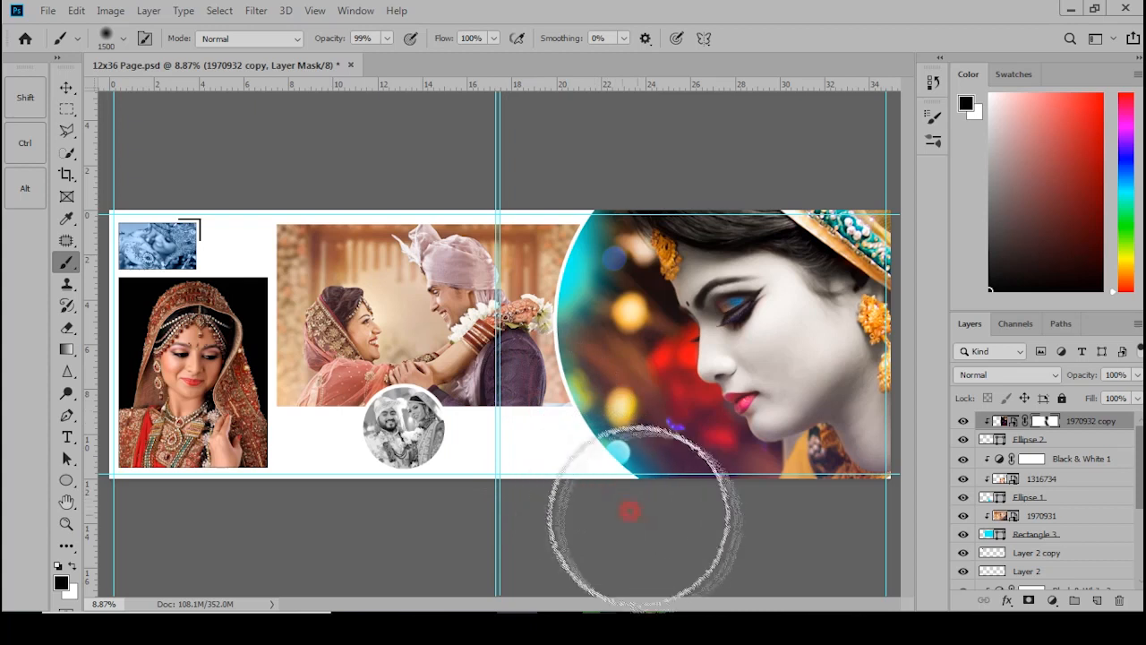
drag(601, 154, 797, 182)
drag(642, 197, 841, 211)
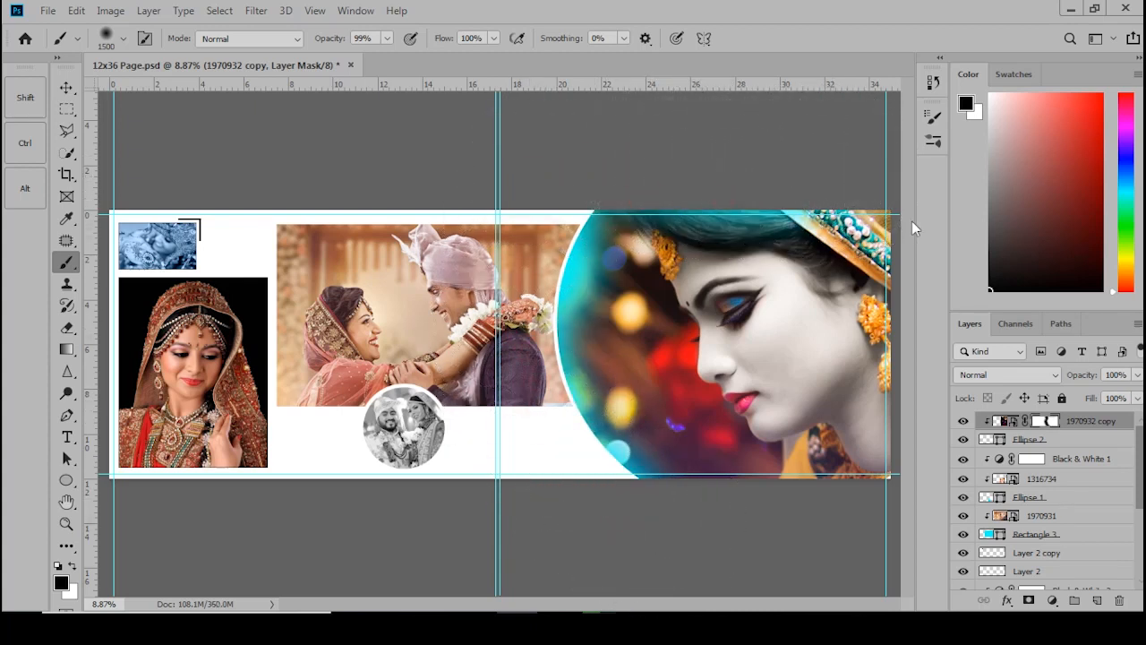
scroll(412, 205, down, 5)
mouse_move(752, 242)
mouse_down()
mouse_move(771, 315)
mouse_move(744, 446)
mouse_move(714, 465)
mouse_move(581, 463)
mouse_move(753, 455)
mouse_move(544, 452)
mouse_move(772, 426)
mouse_move(794, 362)
mouse_move(765, 332)
mouse_move(780, 358)
mouse_up()
key(v)
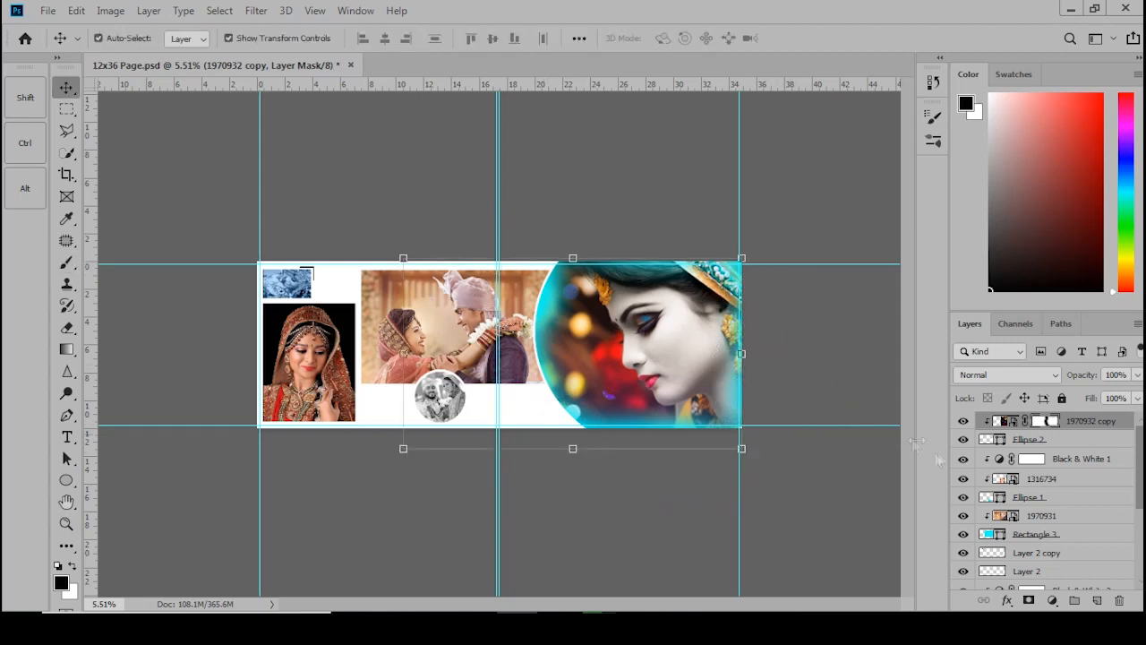
Change the fill of the large circle, Ellipse 2, to black and deselect it.
click(985, 439)
key(u)
click(196, 39)
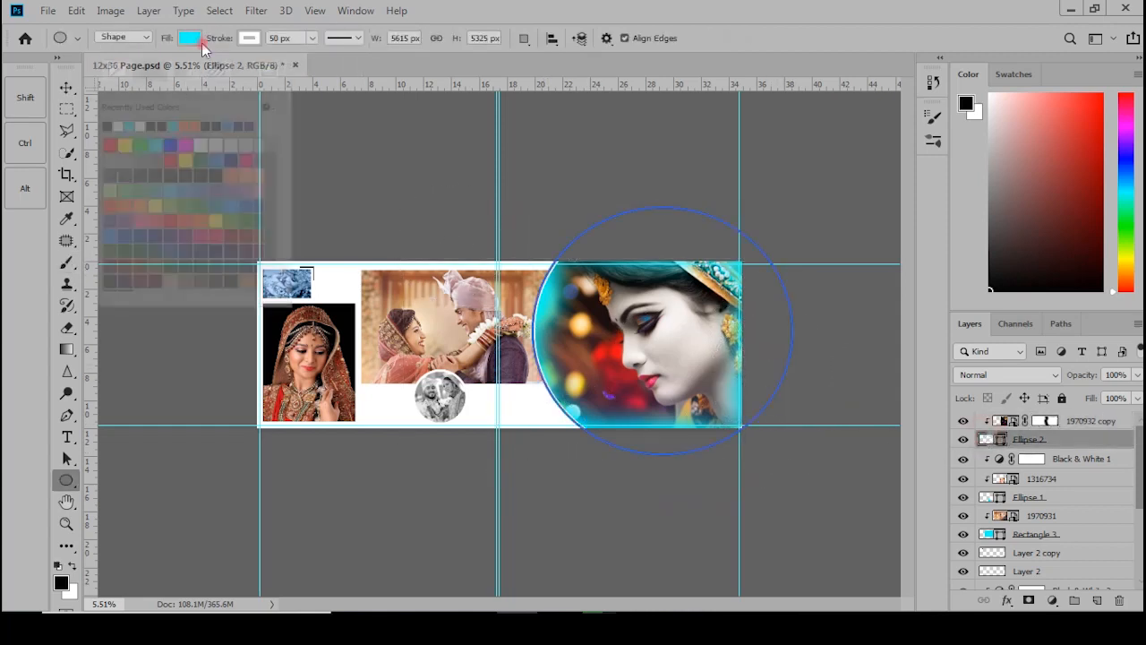
click(215, 143)
click(202, 174)
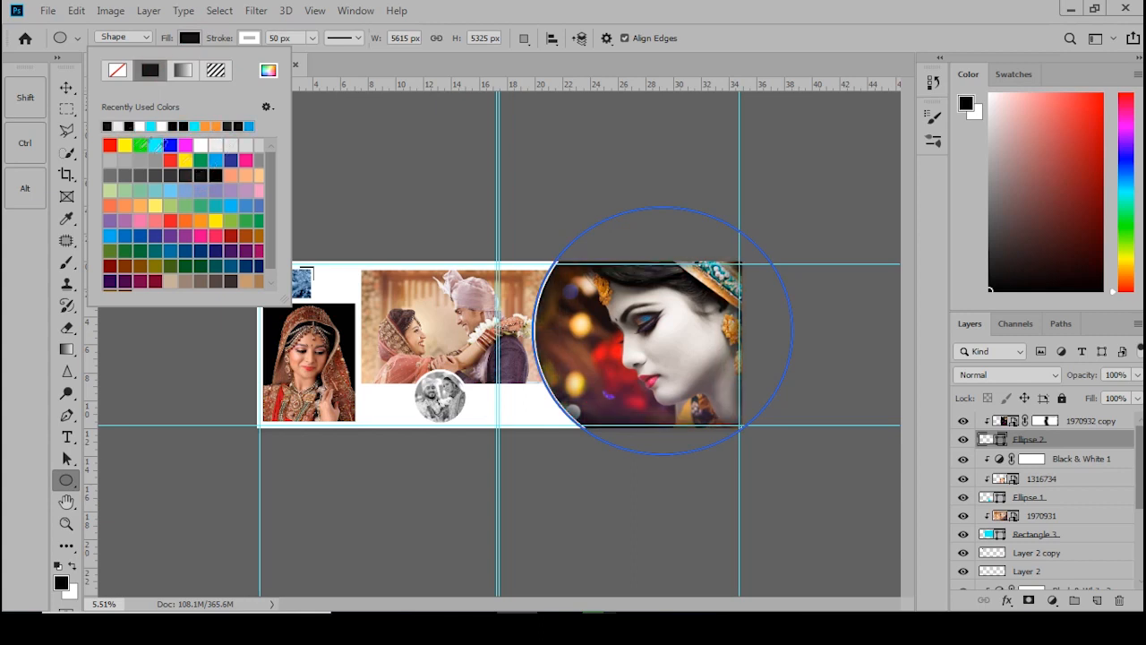
click(68, 89)
scroll(547, 326, up, 4)
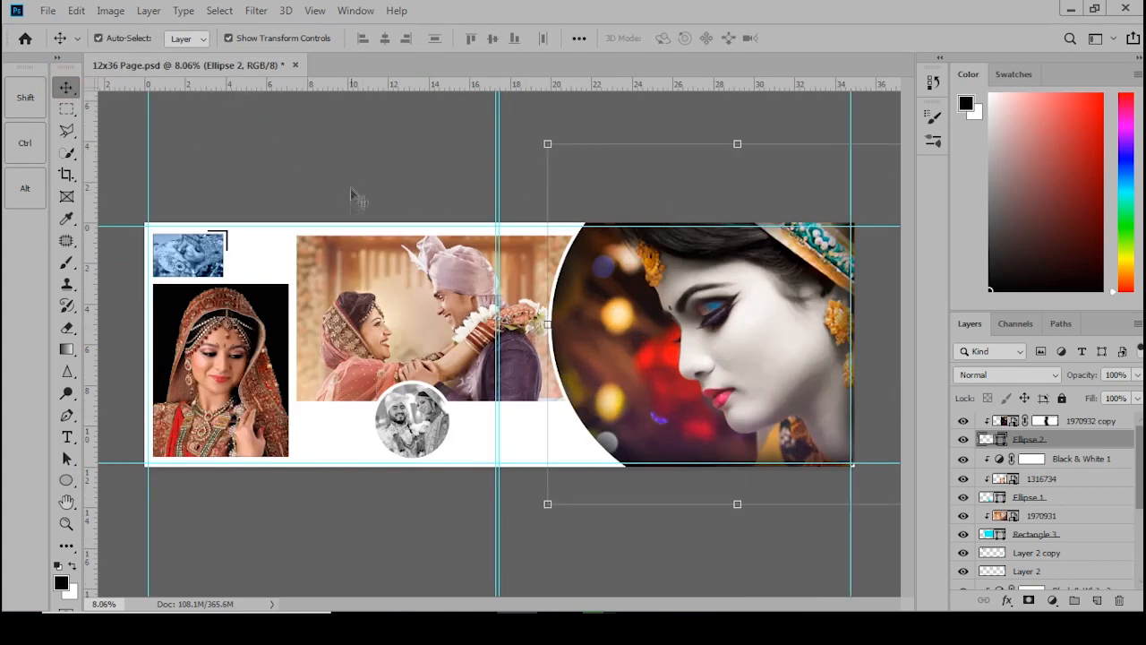
click(354, 196)
Add a layer mask to photo 1970931 and paint black around its edges to fade them.
scroll(350, 333, up, 3)
click(339, 328)
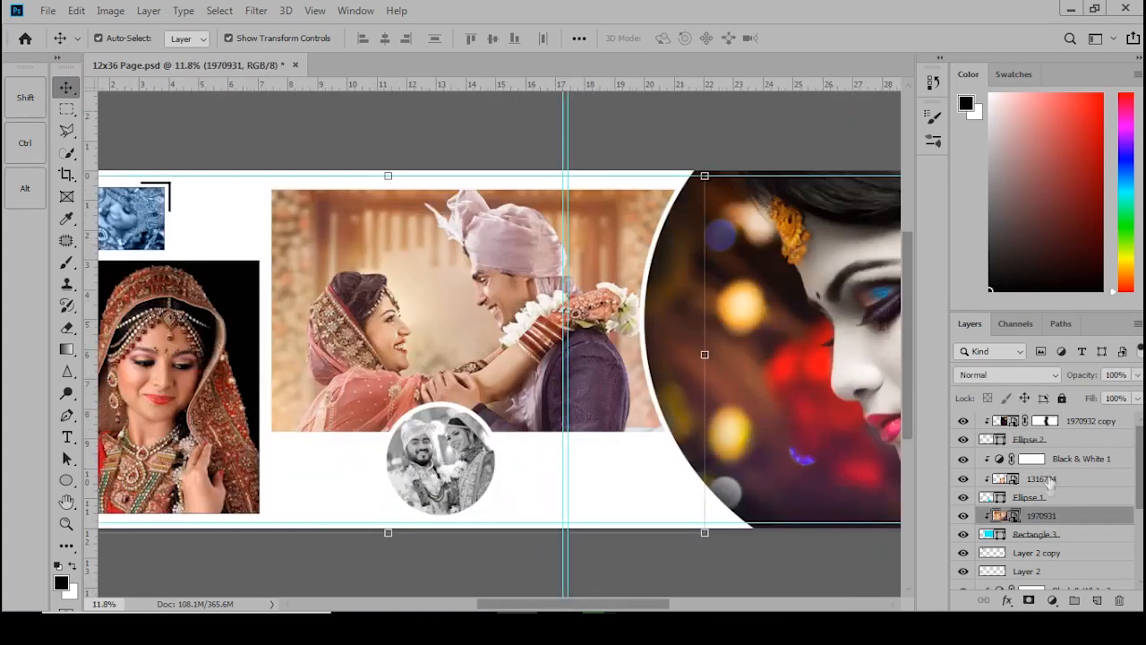
click(1028, 600)
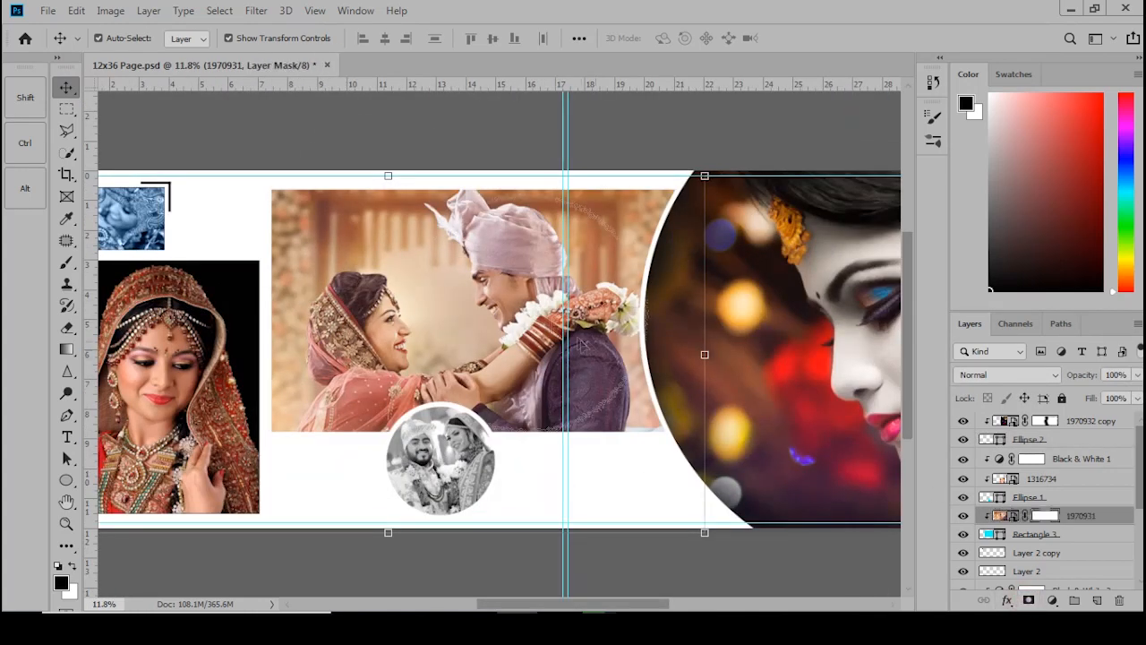
key(b)
mouse_move(190, 184)
mouse_down()
mouse_move(216, 421)
mouse_move(256, 528)
mouse_up()
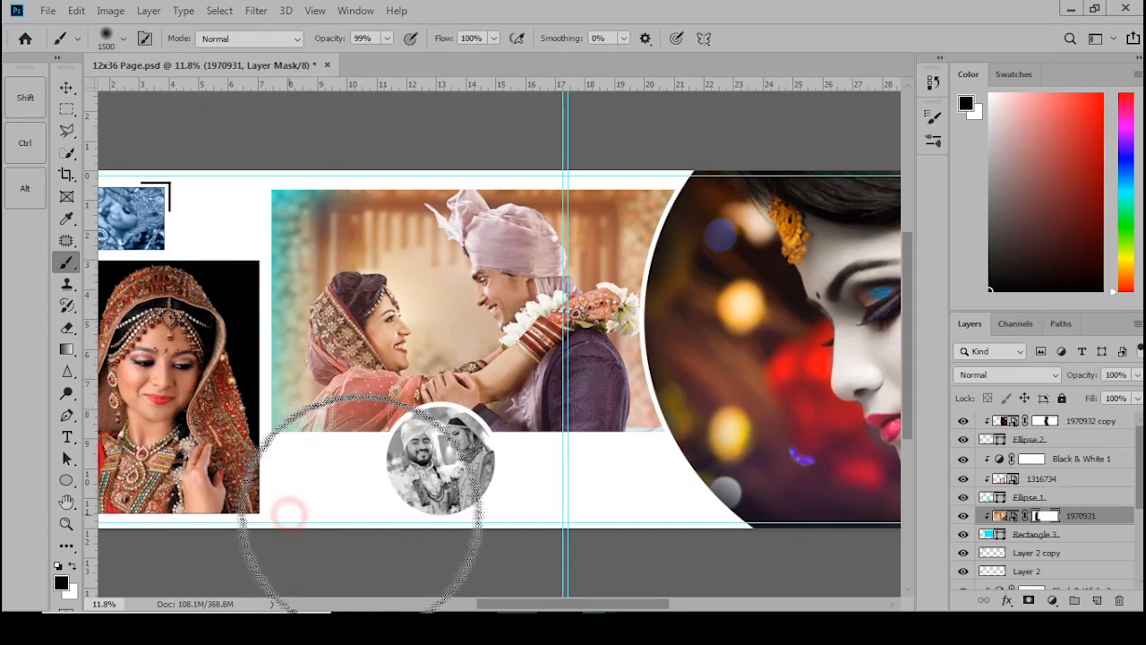
mouse_move(439, 492)
mouse_down()
mouse_move(600, 510)
mouse_move(689, 474)
mouse_move(729, 393)
mouse_move(725, 291)
mouse_up()
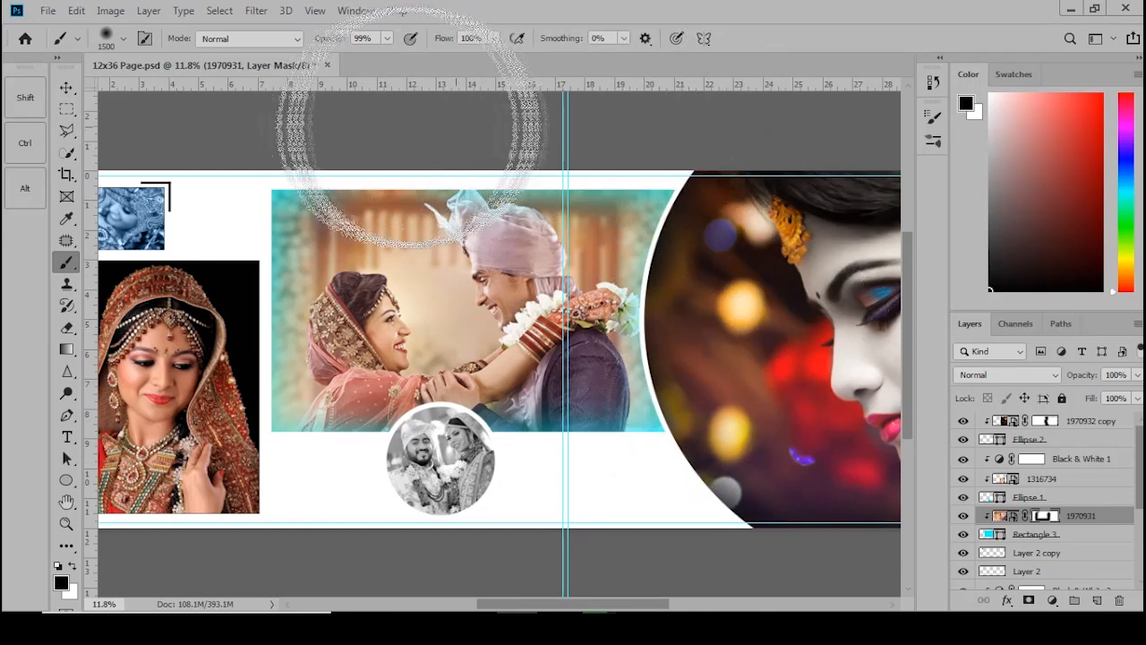
Try peach and pink fills on Rectangle 3, set its fill to black, and deselect it.
click(985, 533)
key(u)
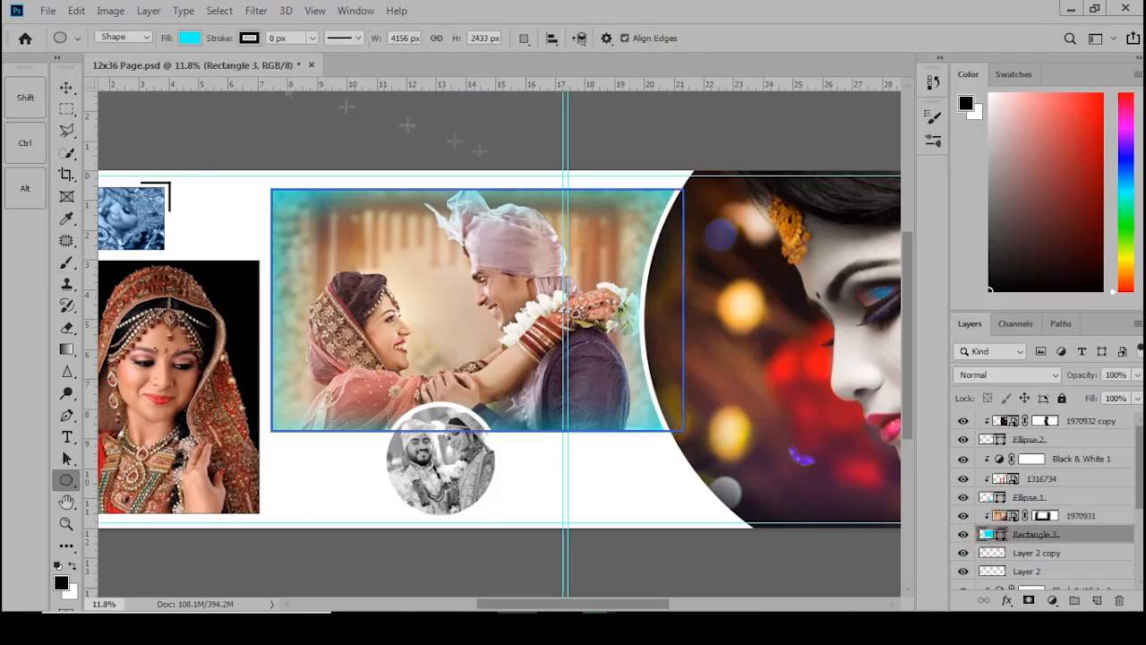
click(184, 38)
click(248, 176)
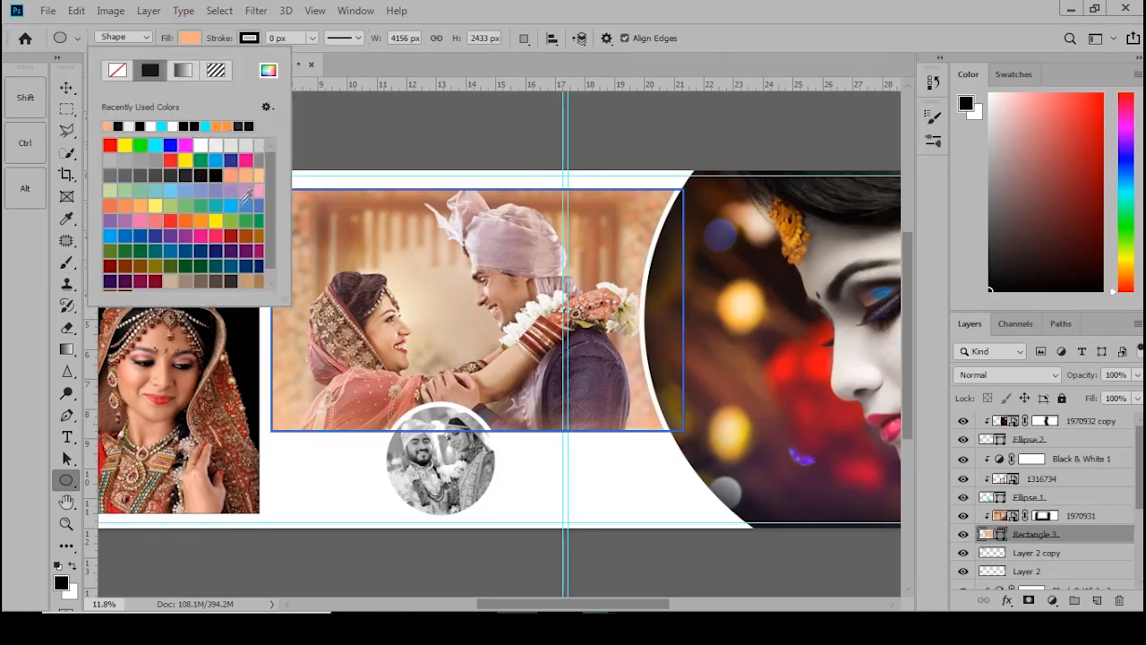
click(215, 236)
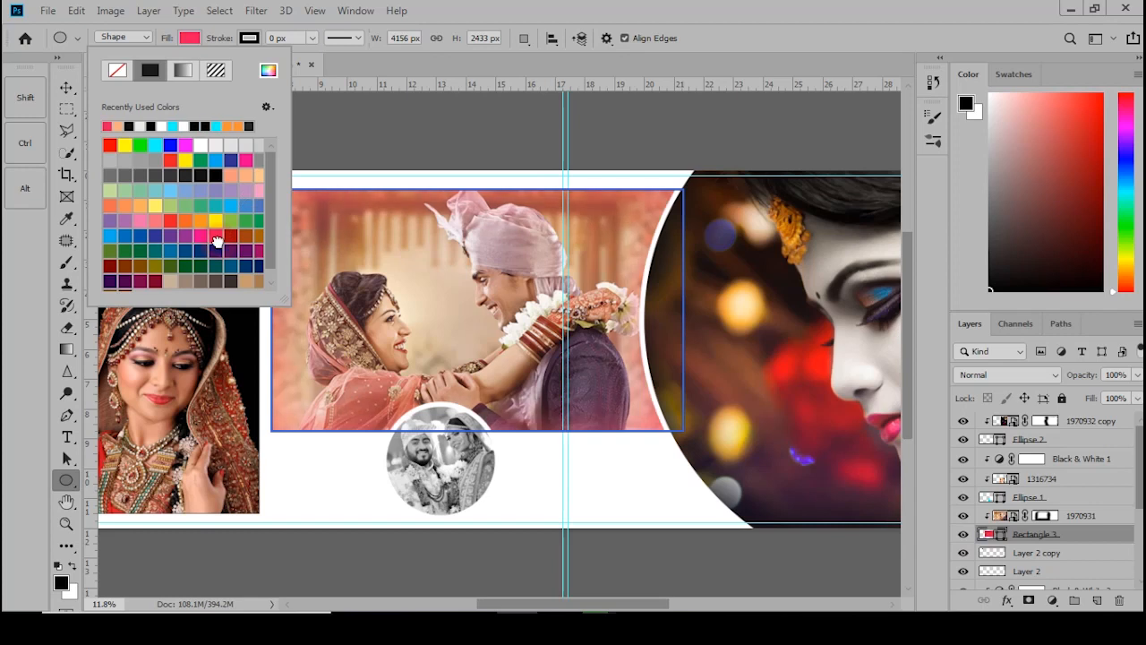
click(215, 175)
click(201, 159)
click(217, 175)
click(66, 88)
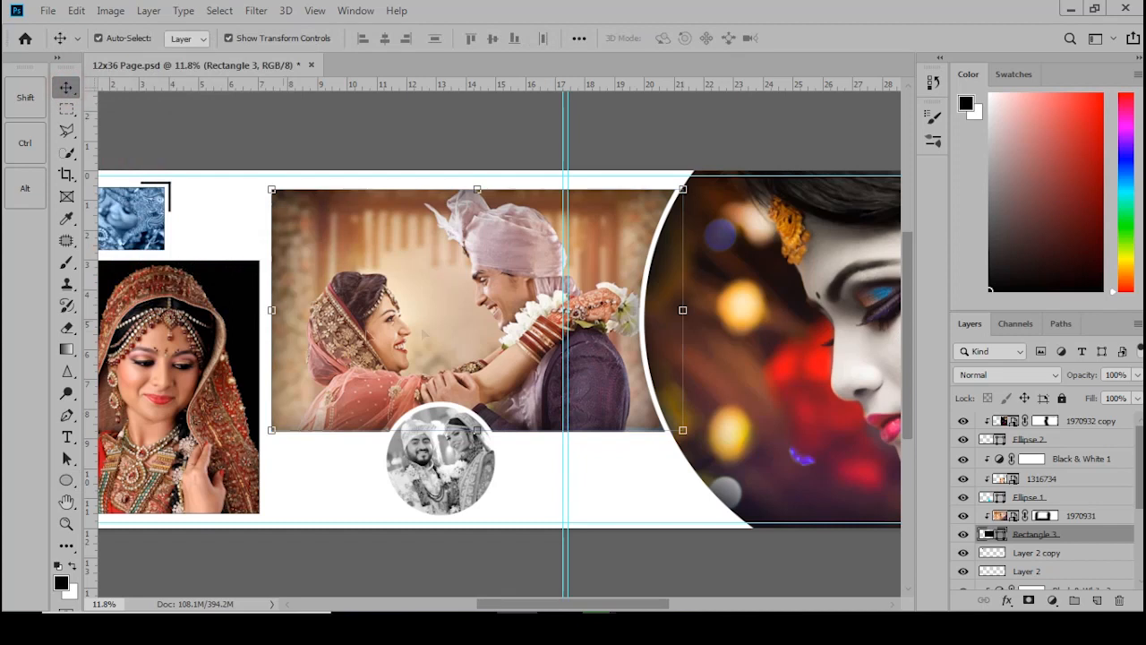
key(ctrl+0)
click(488, 519)
scroll(402, 446, up, 5)
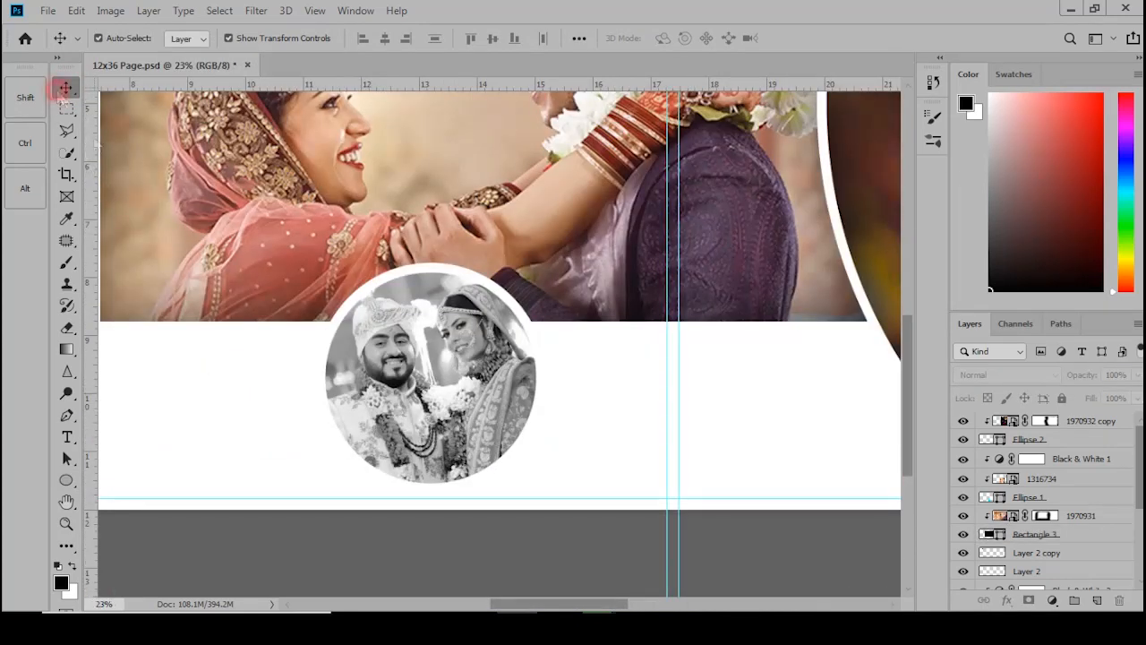
click(403, 345)
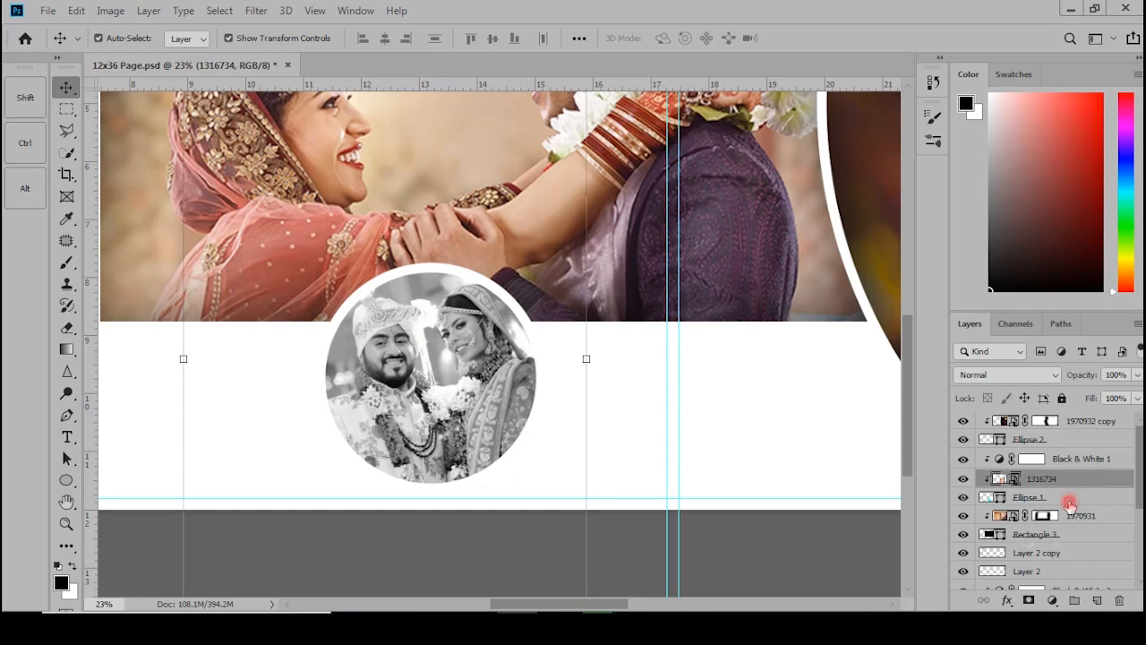
ctrl+click(1069, 502)
scroll(653, 437, down, 3)
drag(626, 561, 635, 579)
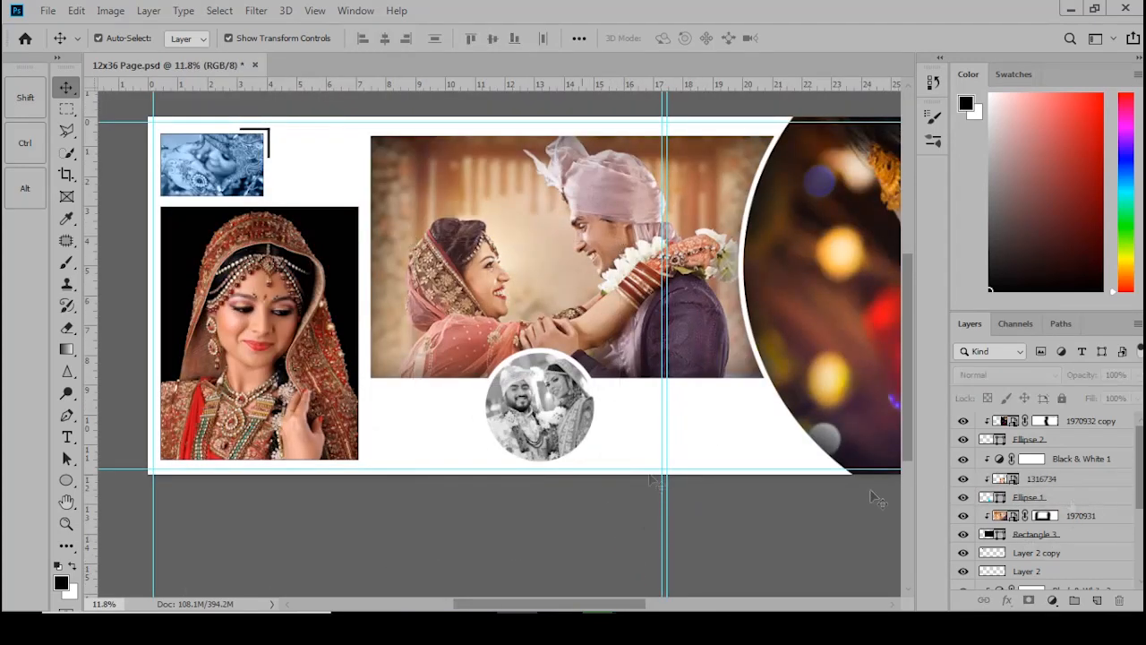
Select photo 1316734 together with Ellipse 1, enlarge both slightly, reposition them below the couple photo, and deselect.
click(1039, 479)
ctrl+click(1049, 507)
drag(619, 551, 637, 562)
scroll(554, 435, up, 3)
drag(556, 431, 585, 406)
key(Return)
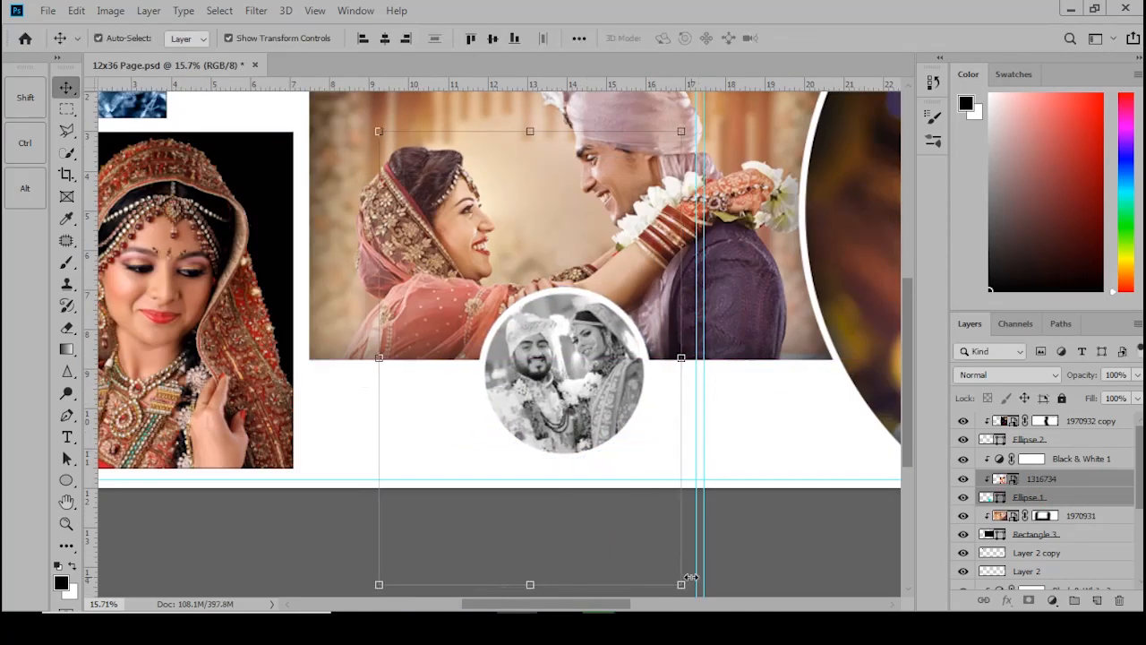
scroll(716, 551, down, 3)
click(724, 547)
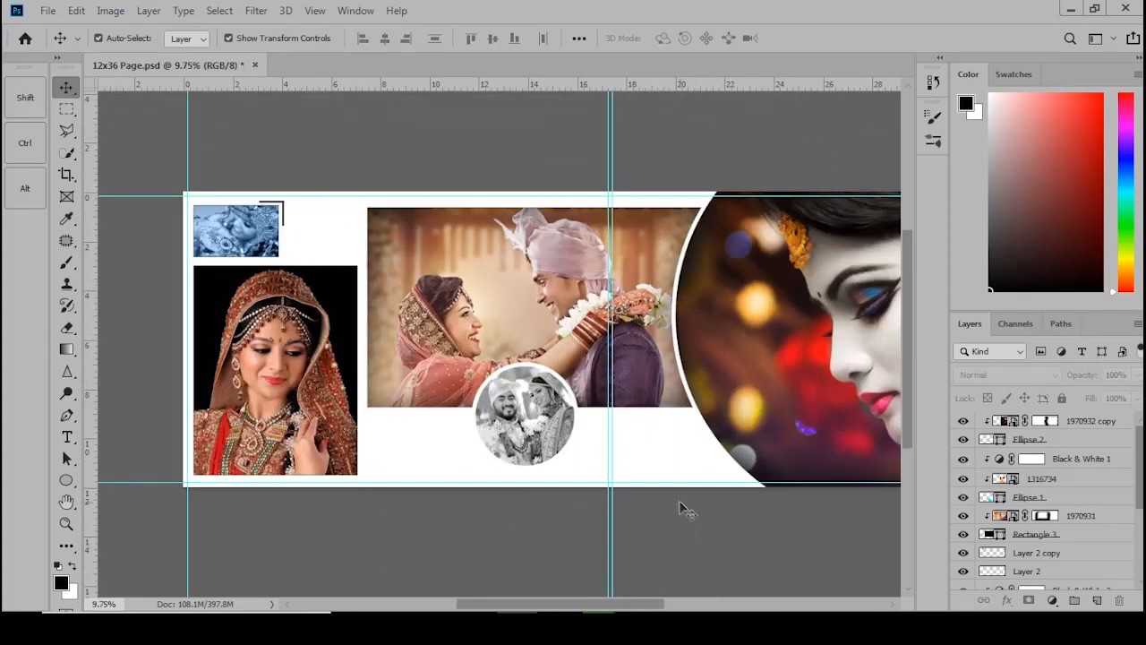
Add the caption text "Wedding Ceremony...." beside the black corner bracket at the blue-tinted photo.
key(t)
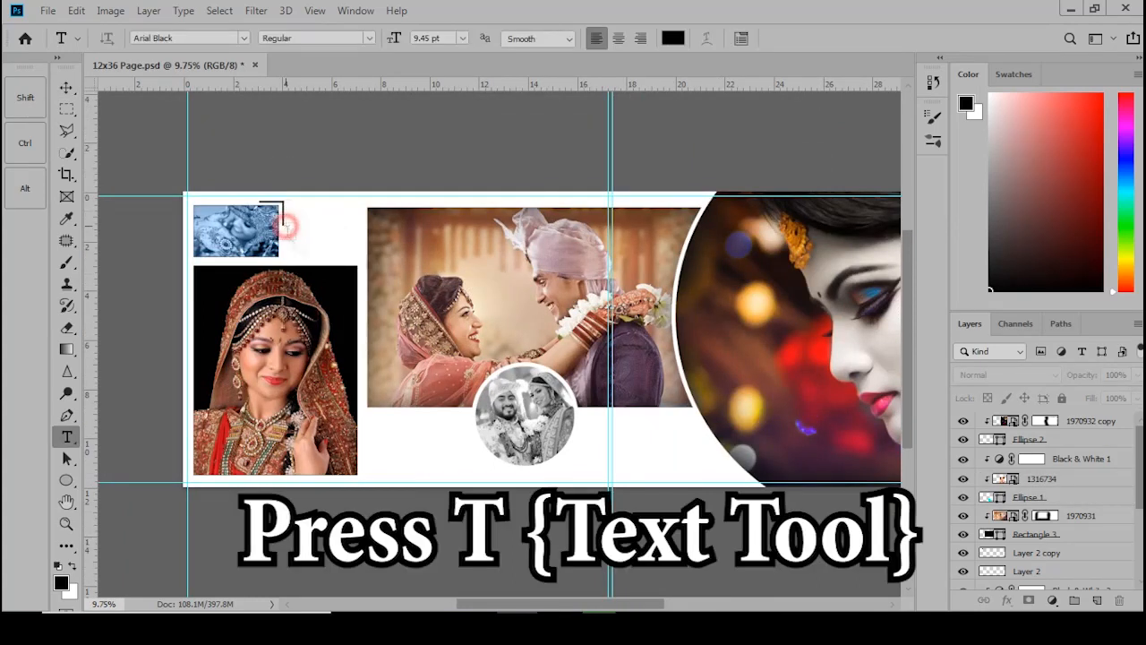
click(287, 226)
scroll(296, 242, up, 5)
text(We dding Cew)
key(BackSpace)
text(remony....)
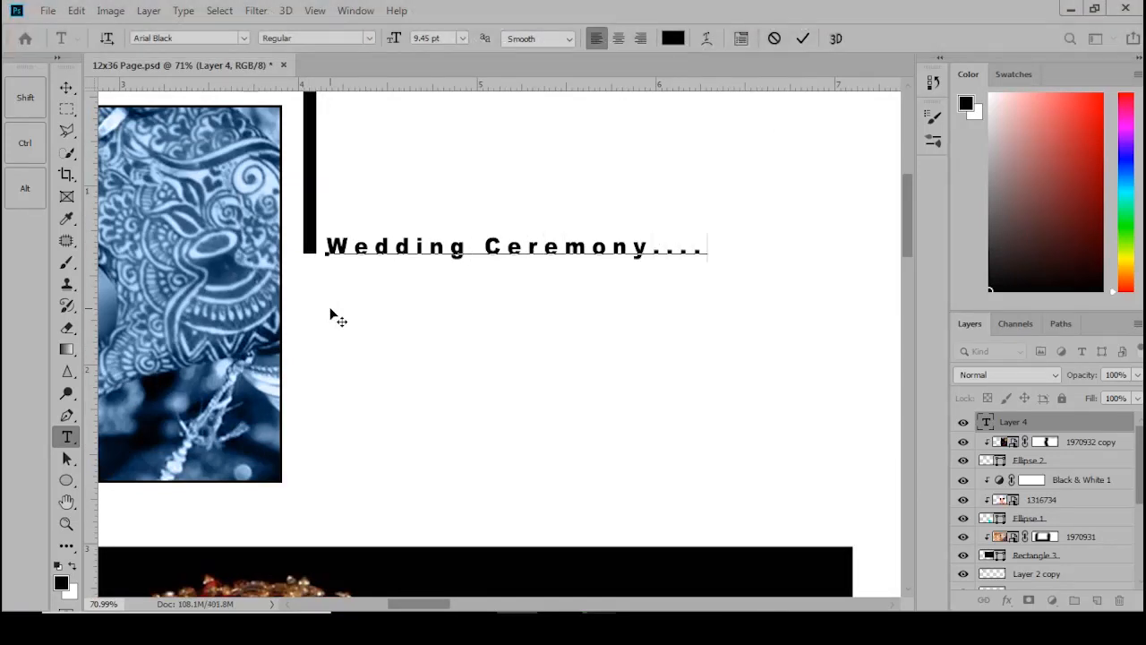
Set the whole caption's tracking to 200 and its font size to 20 pt.
key(ctrl+a)
click(741, 38)
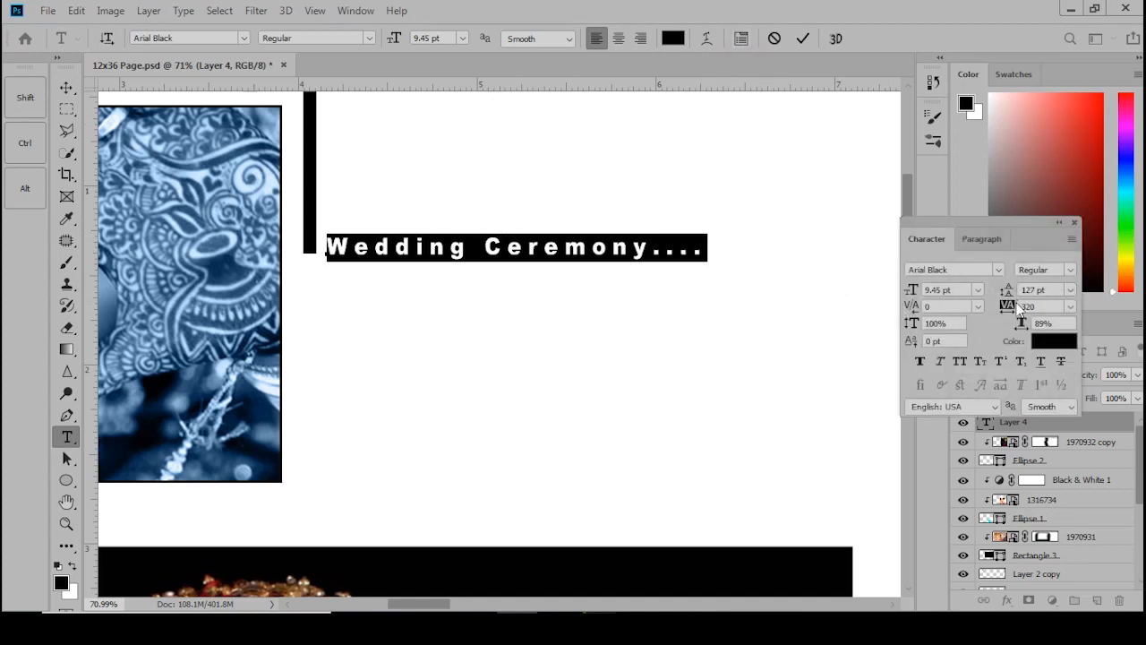
drag(1015, 309, 1014, 322)
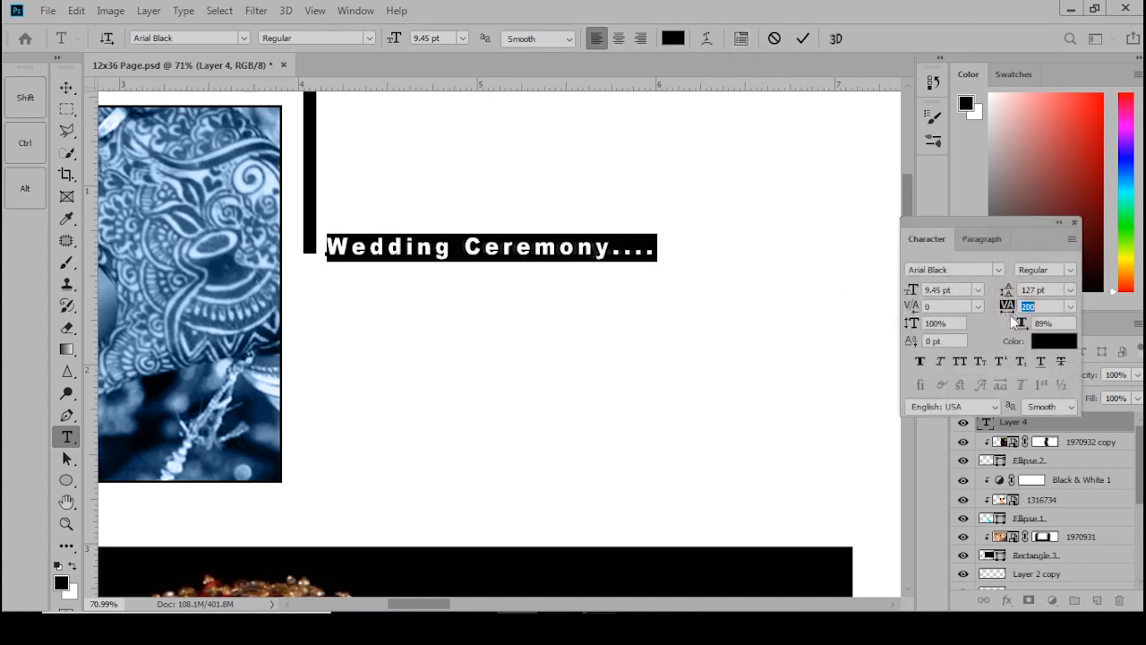
click(966, 291)
text(20)
key(Return)
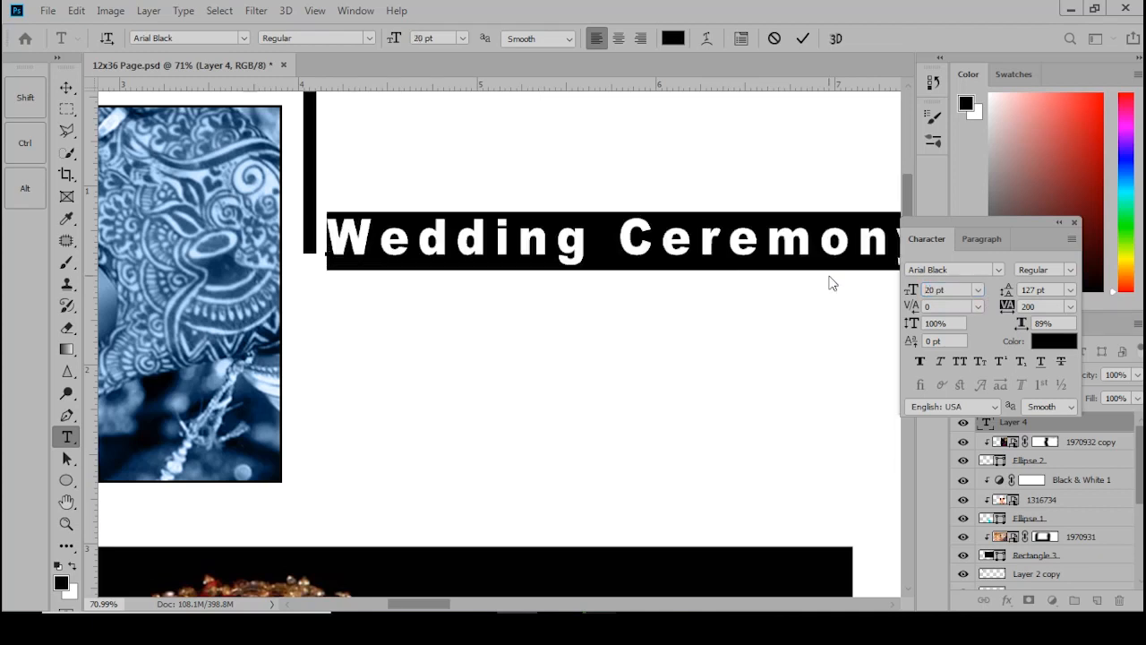
Commit the caption and move it straight up beside the upper part of the corner bracket.
click(64, 85)
scroll(126, 224, down, 2)
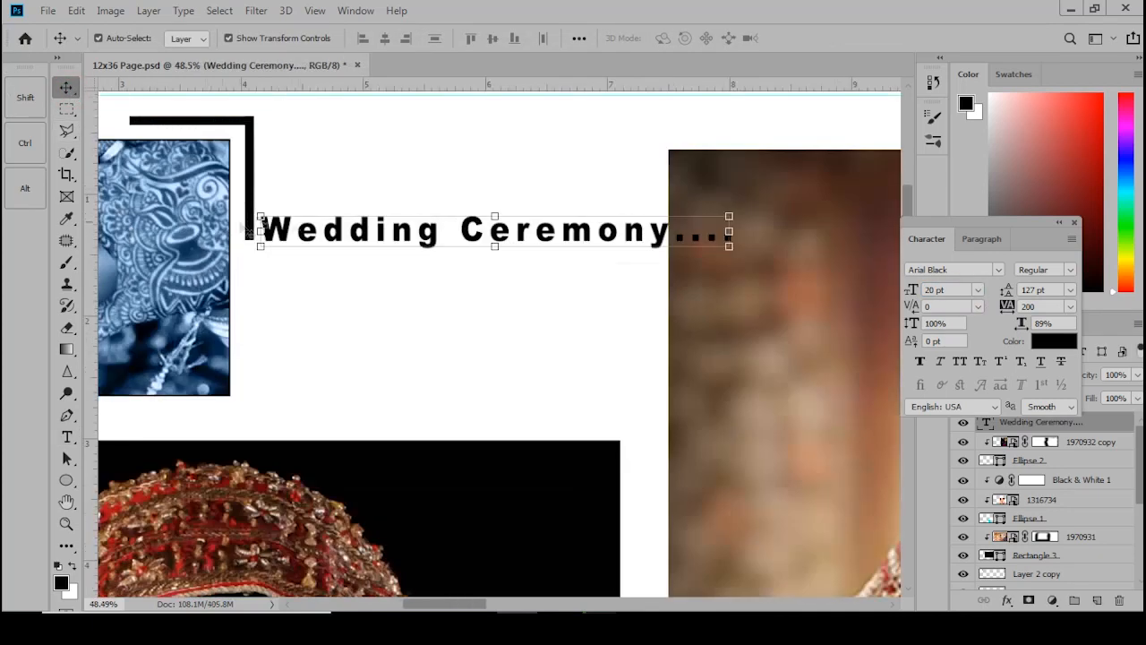
drag(340, 235, 356, 157)
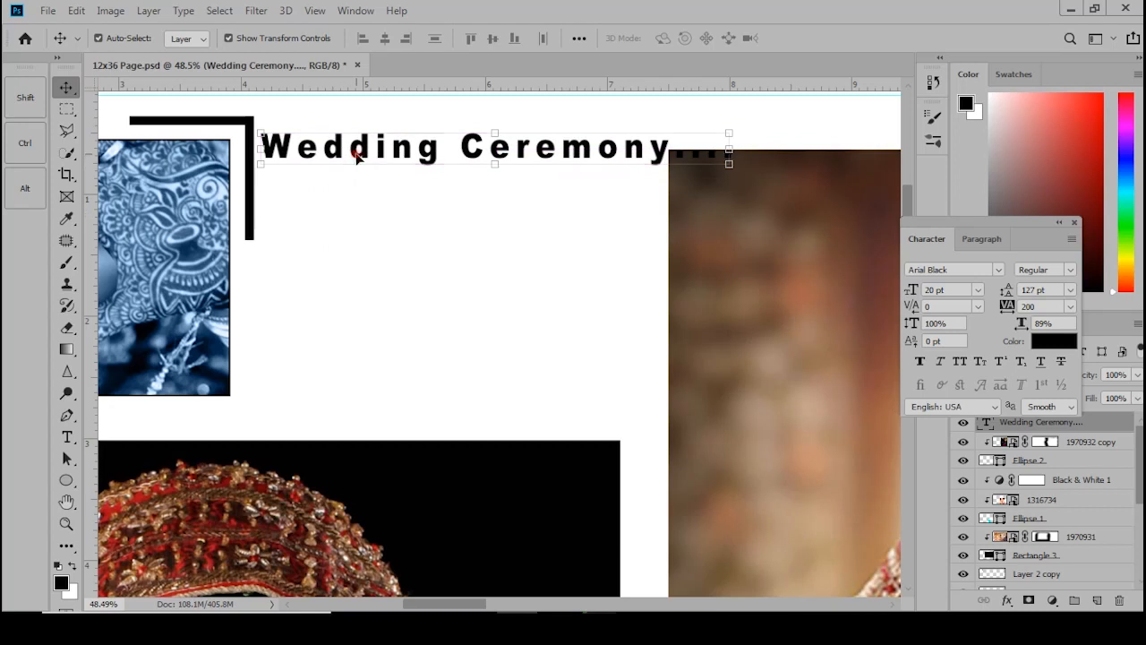
Reduce the whole caption's tracking to 60, keeping the Arial Black font.
key(t)
click(357, 157)
key(ctrl+a)
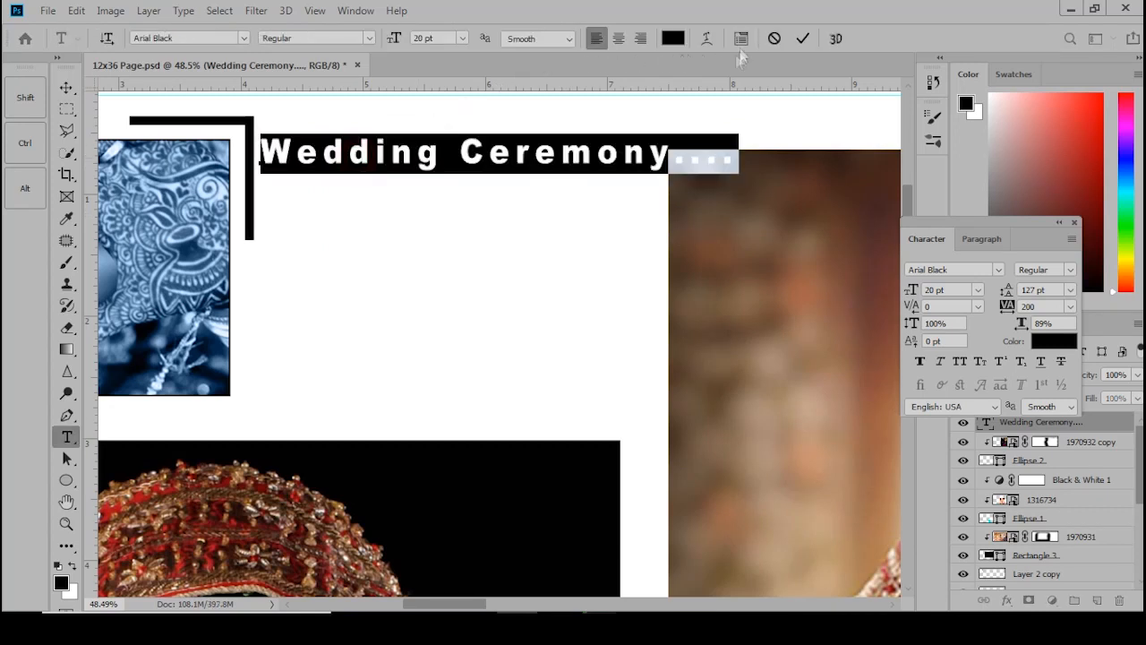
click(741, 38)
click(741, 40)
drag(1008, 306, 1002, 309)
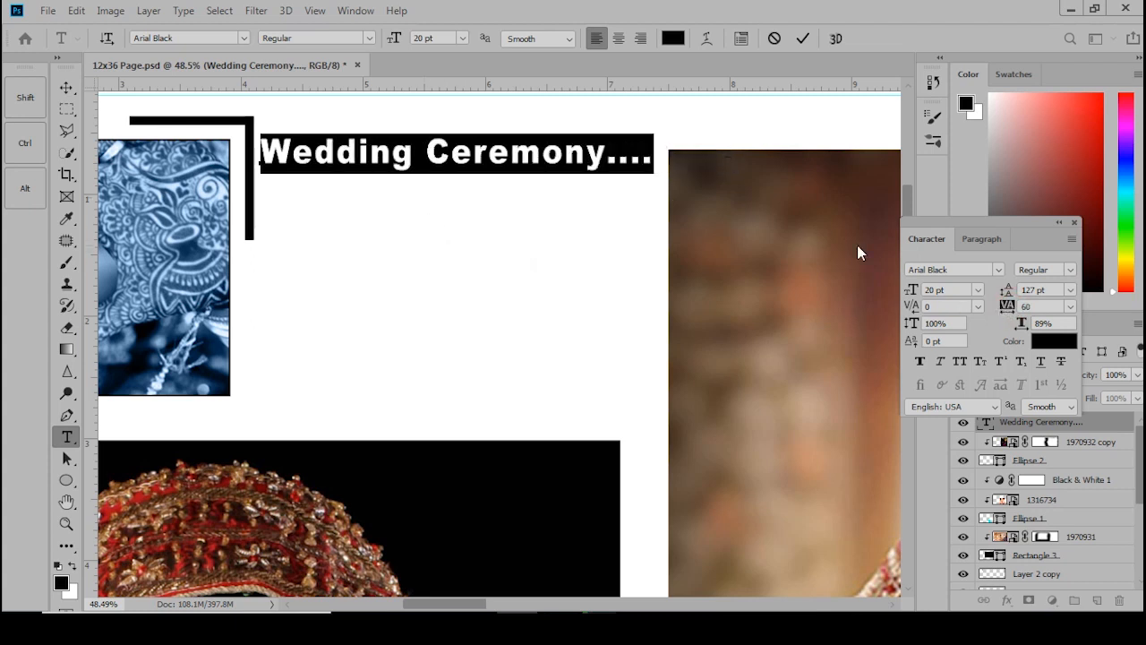
click(940, 272)
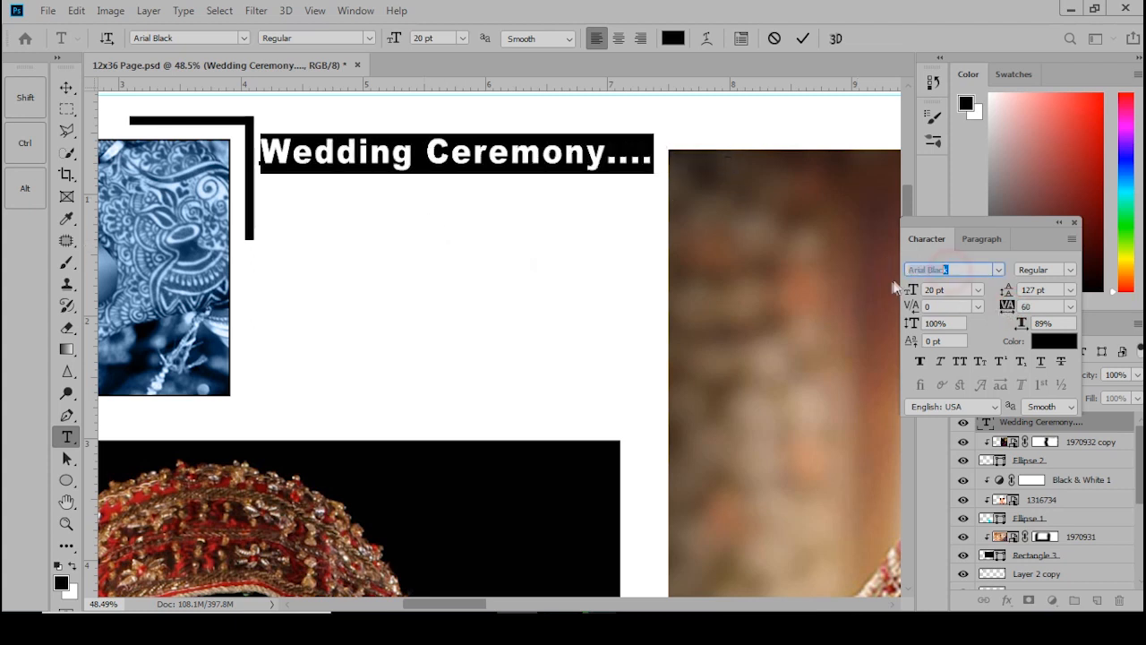
click(998, 272)
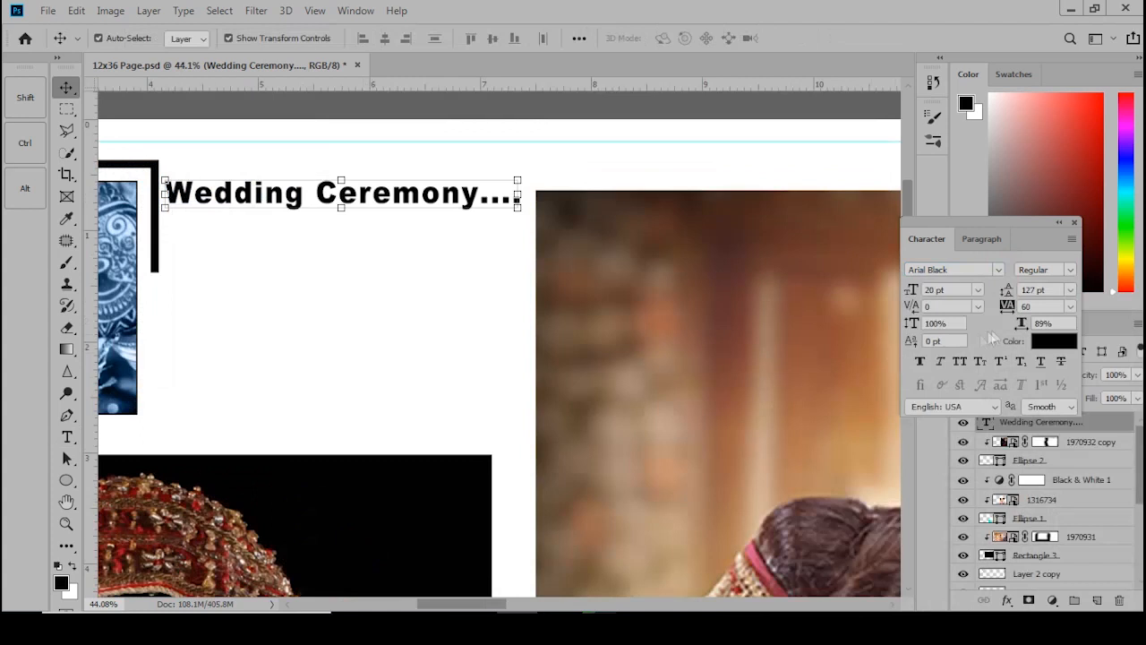
Try a purple for the caption's text colour, set it to a medium blue, and close the character settings.
click(1041, 341)
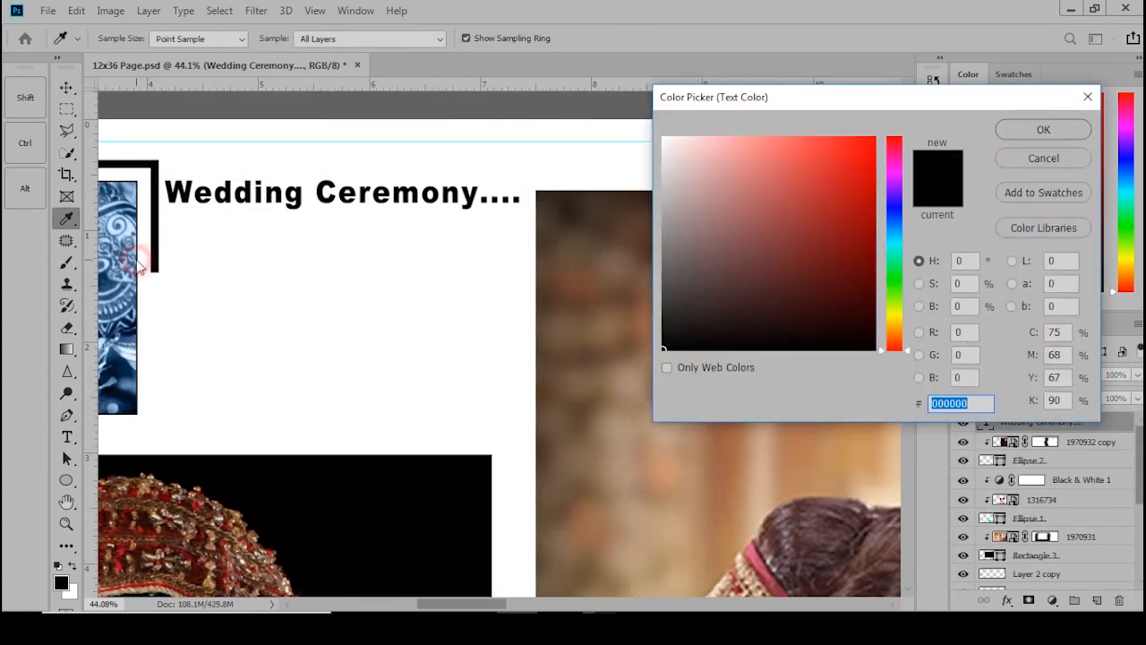
click(898, 211)
drag(899, 208, 897, 200)
click(813, 170)
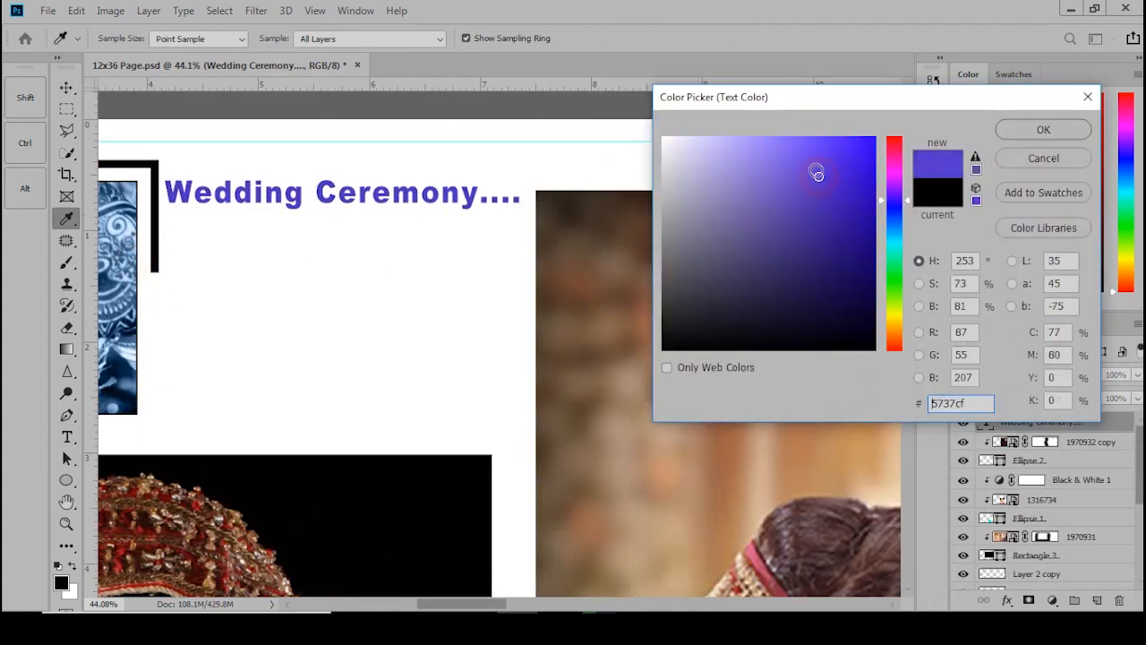
click(885, 226)
click(816, 169)
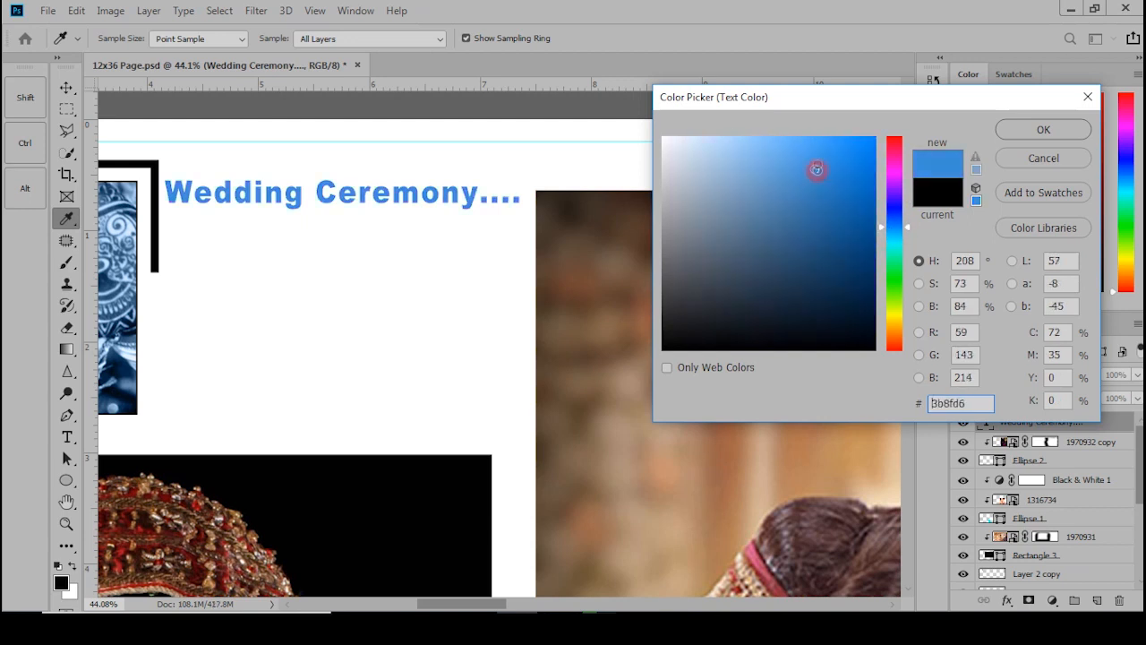
click(1043, 130)
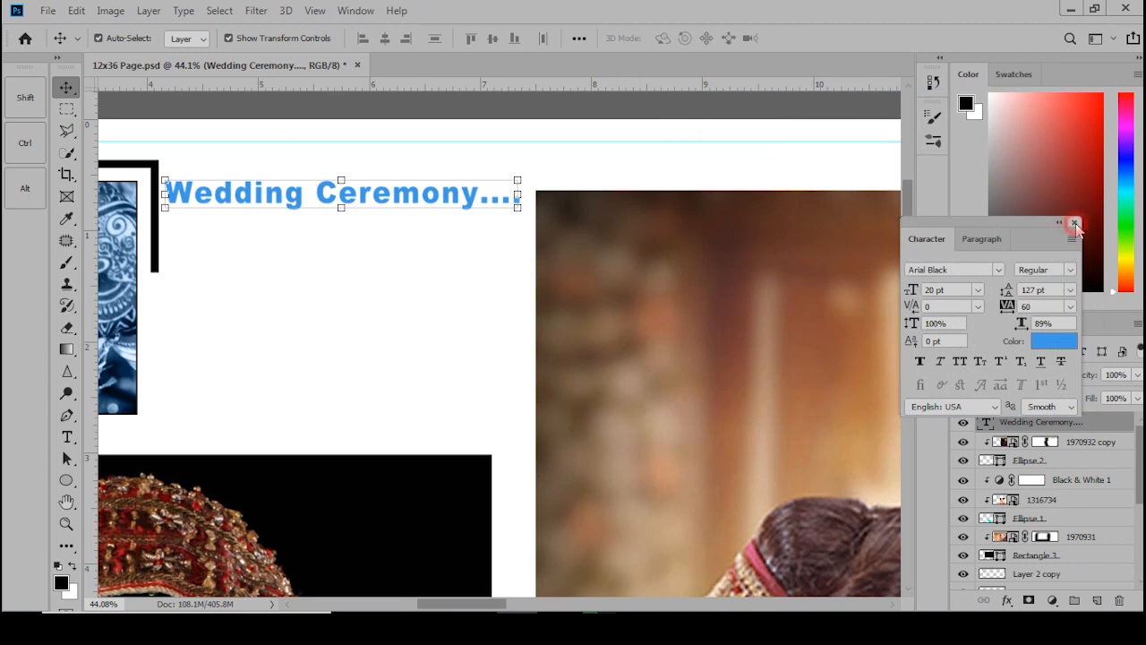
click(1074, 223)
Enable a Drop Shadow on the caption layer and set the shadow colour to black, 000000.
double_click(1096, 431)
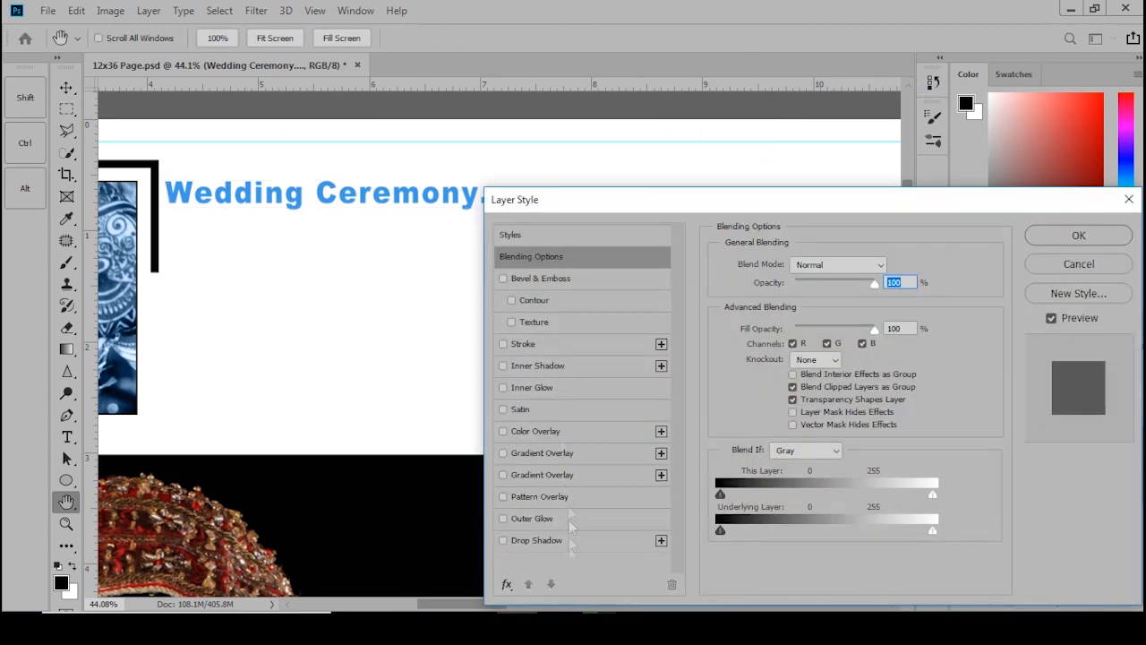
click(542, 540)
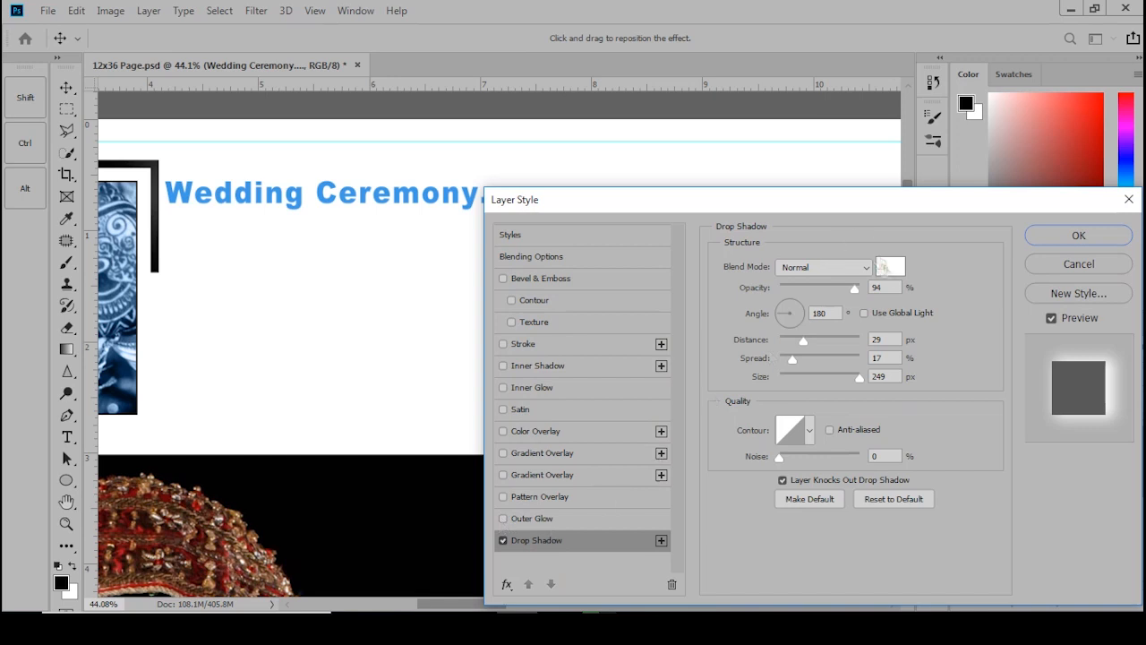
click(882, 266)
text(000000)
key(Return)
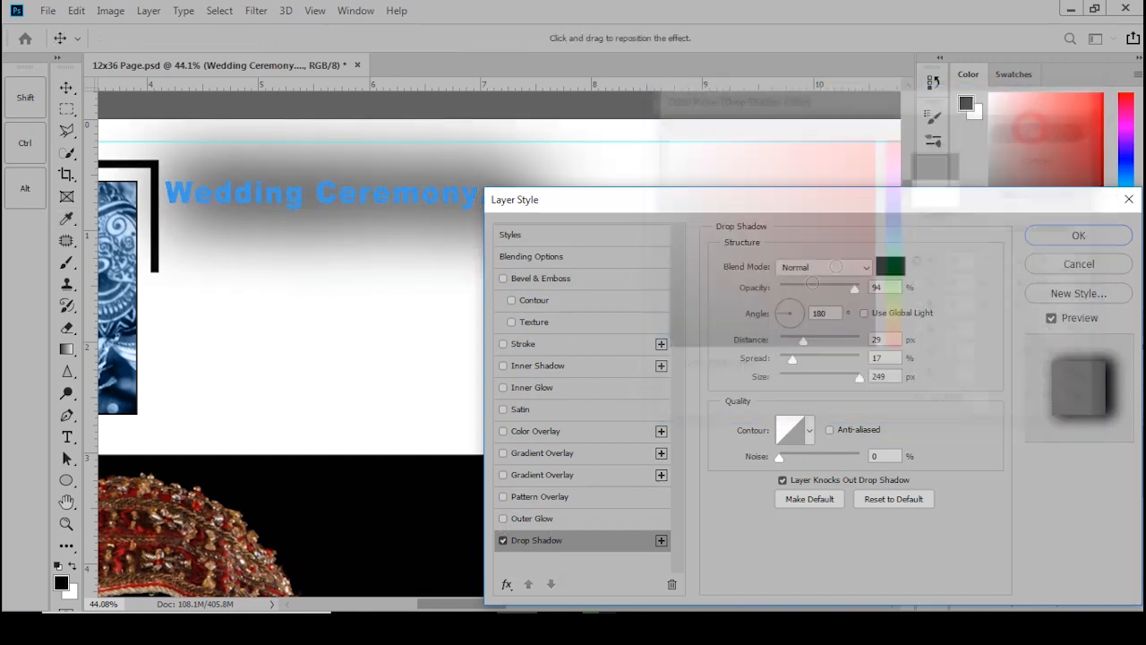
Set the shadow's distance to 7 px, spread to 0% and size to 5 px, apply it, and deselect the caption.
mouse_move(804, 376)
mouse_down()
mouse_move(778, 376)
mouse_move(784, 344)
mouse_move(795, 375)
mouse_move(782, 379)
mouse_up()
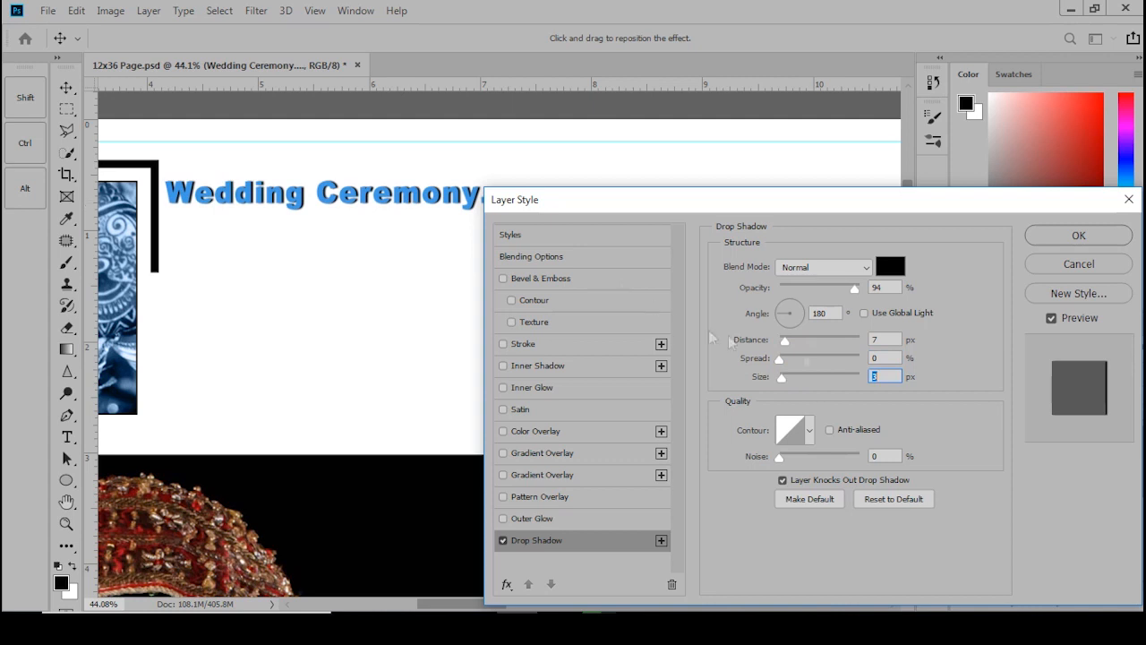
text(5)
key(Return)
scroll(510, 238, up, 4)
scroll(414, 325, down, 6)
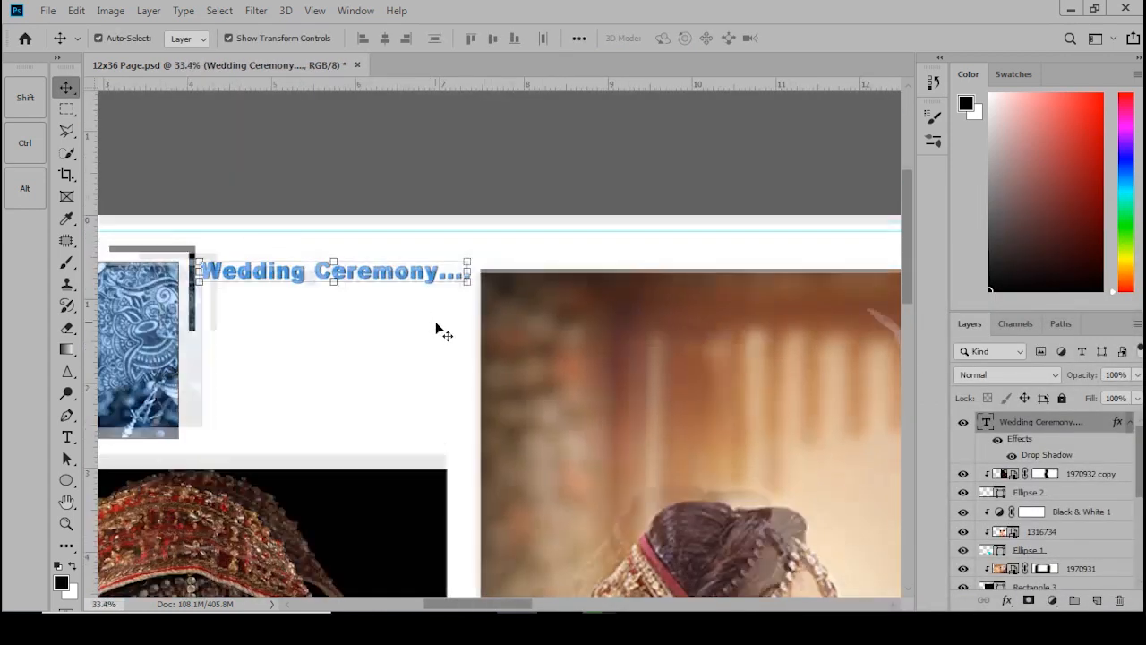
click(479, 199)
scroll(473, 215, down, 1)
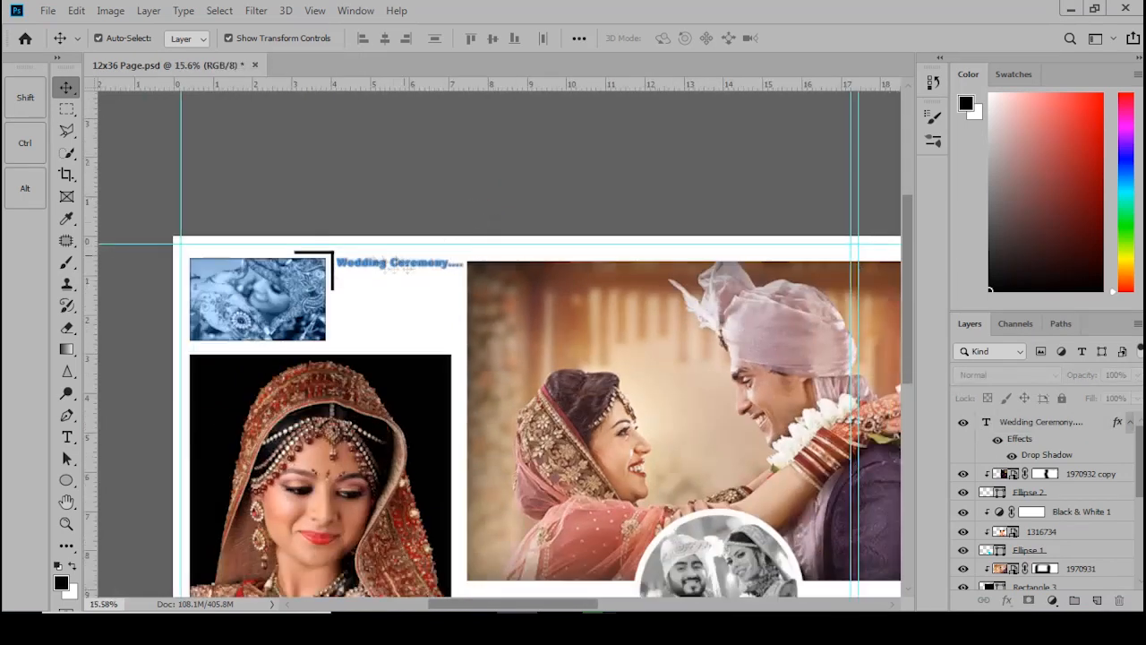
Break the caption onto two lines, with "Wedding" above "Ceremony....".
scroll(346, 267, up, 5)
double_click(519, 252)
click(516, 250)
key(Return)
Try 40 pt for the word "Wedding", and set its font size to 50 pt.
drag(504, 250, 312, 251)
click(740, 39)
click(952, 289)
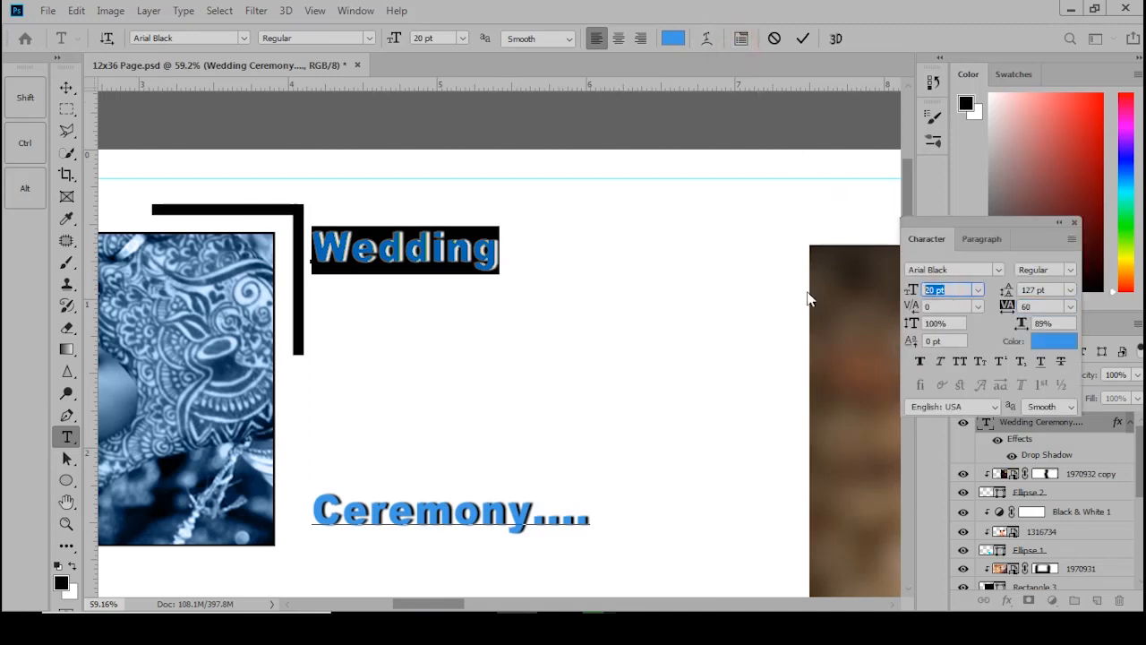
text(40)
key(Return)
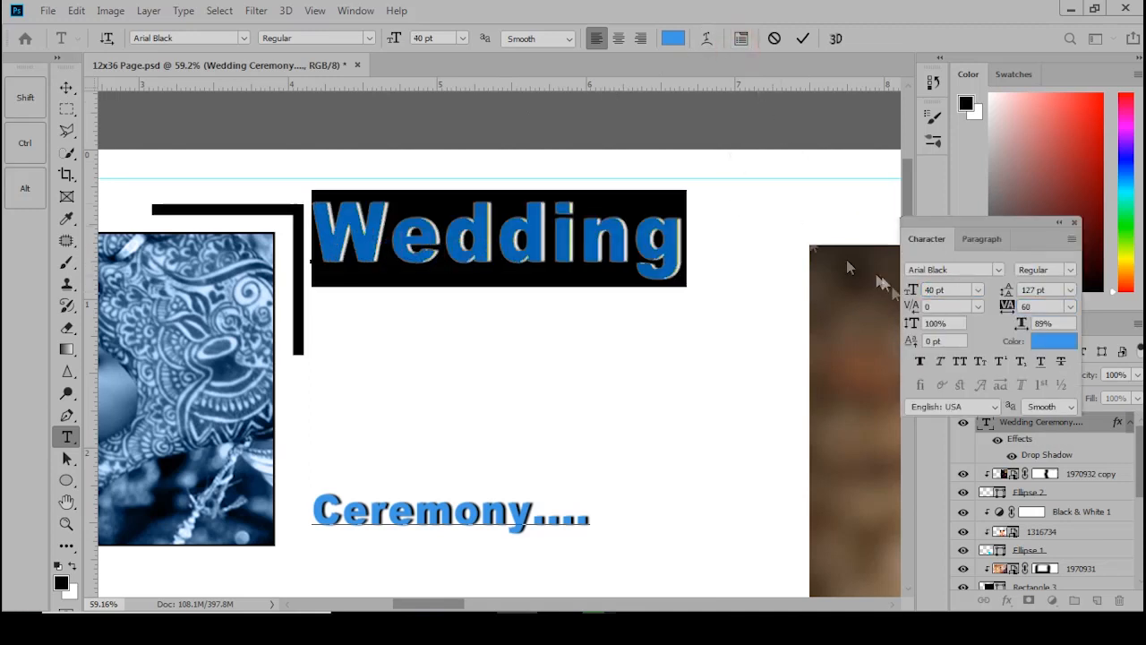
click(950, 289)
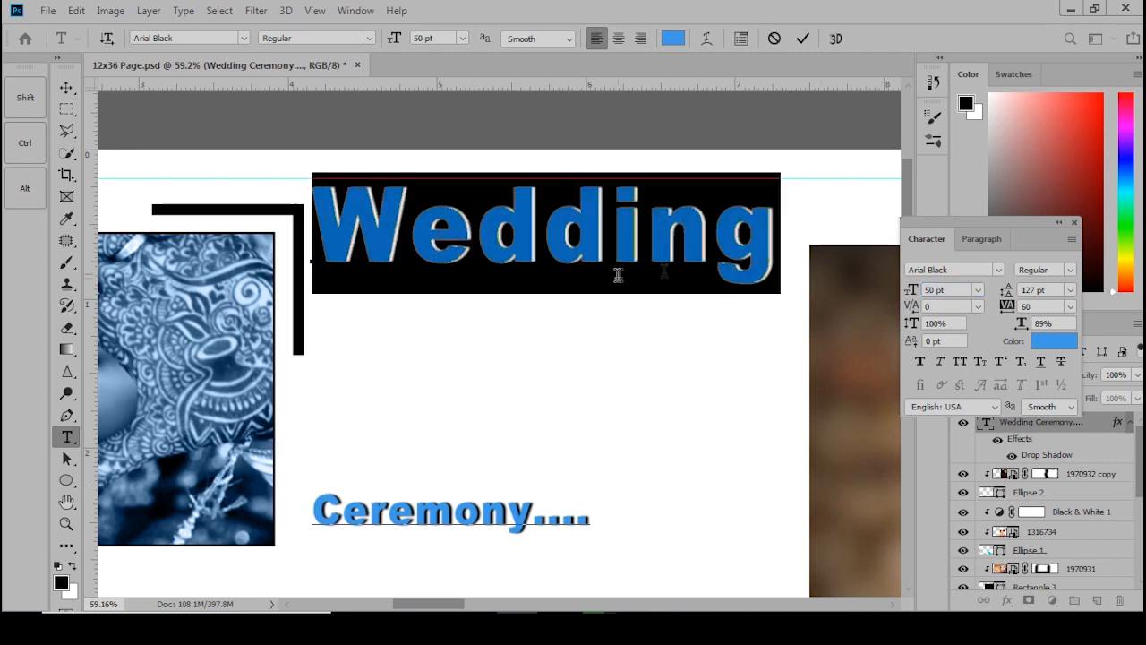
Set the caption's leading to 35 pt and the font size of "Ceremony...." to 30 pt.
key(ctrl+a)
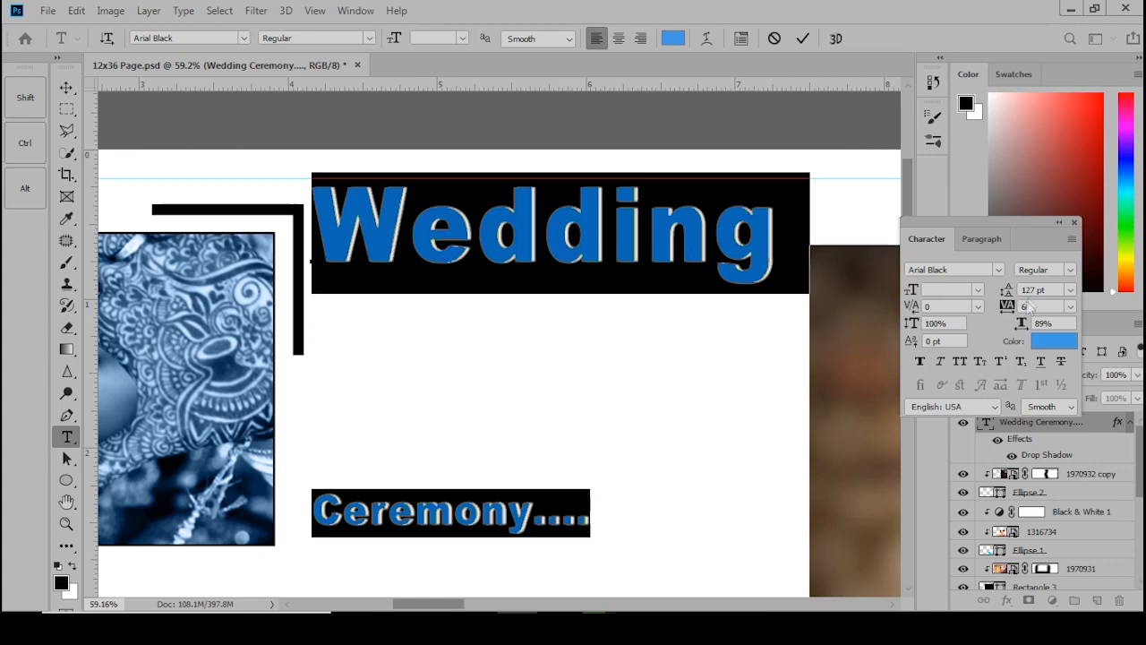
drag(1010, 289, 928, 331)
drag(589, 324, 304, 329)
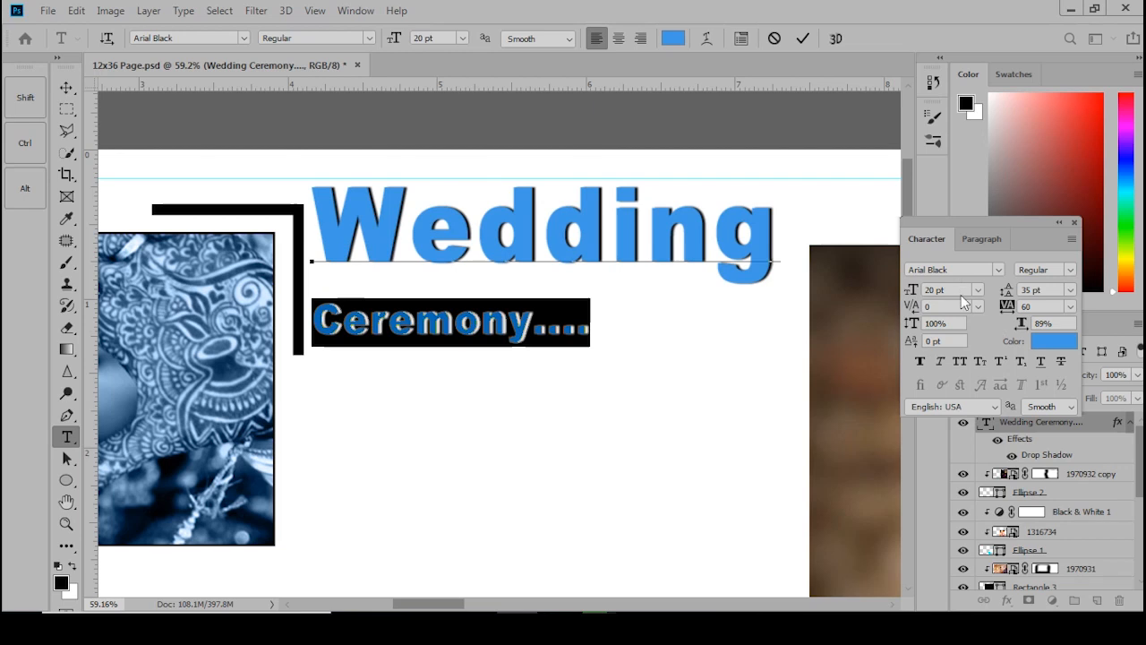
text(30)
key(Return)
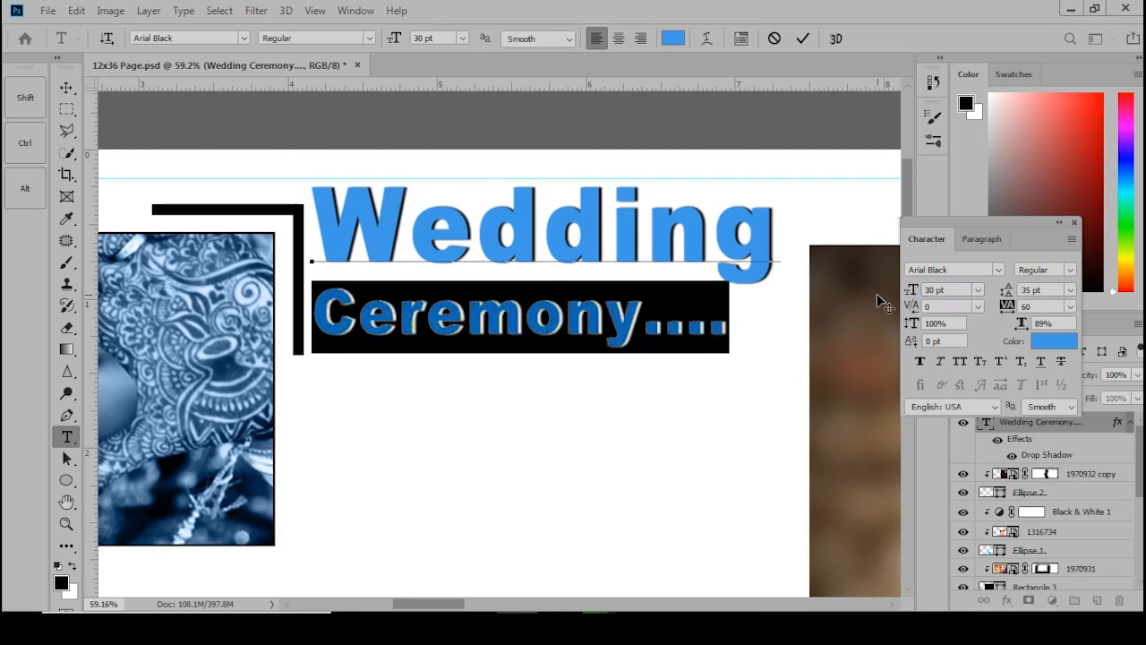
Set the colour of "Ceremony...." to red, ff0000, and commit the text.
click(1054, 340)
text(000000)
drag(893, 179, 881, 132)
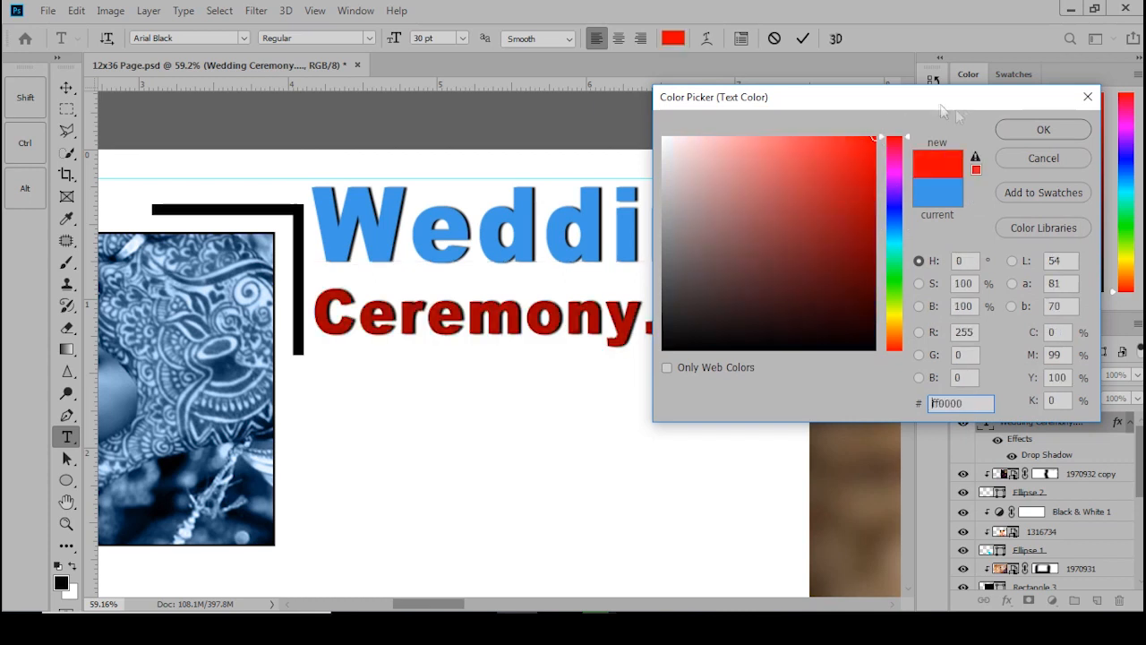
click(1023, 128)
click(67, 87)
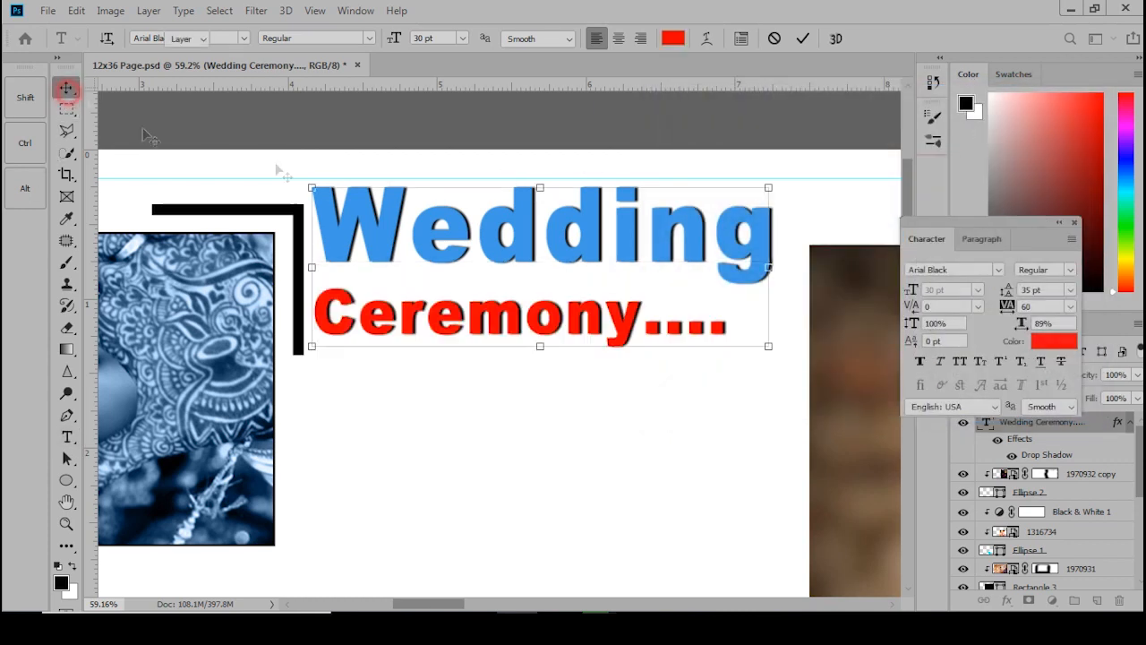
Move the two-line caption slightly down beside the corner bracket.
drag(384, 223, 384, 253)
scroll(355, 362, down, 7)
scroll(427, 250, down, 4)
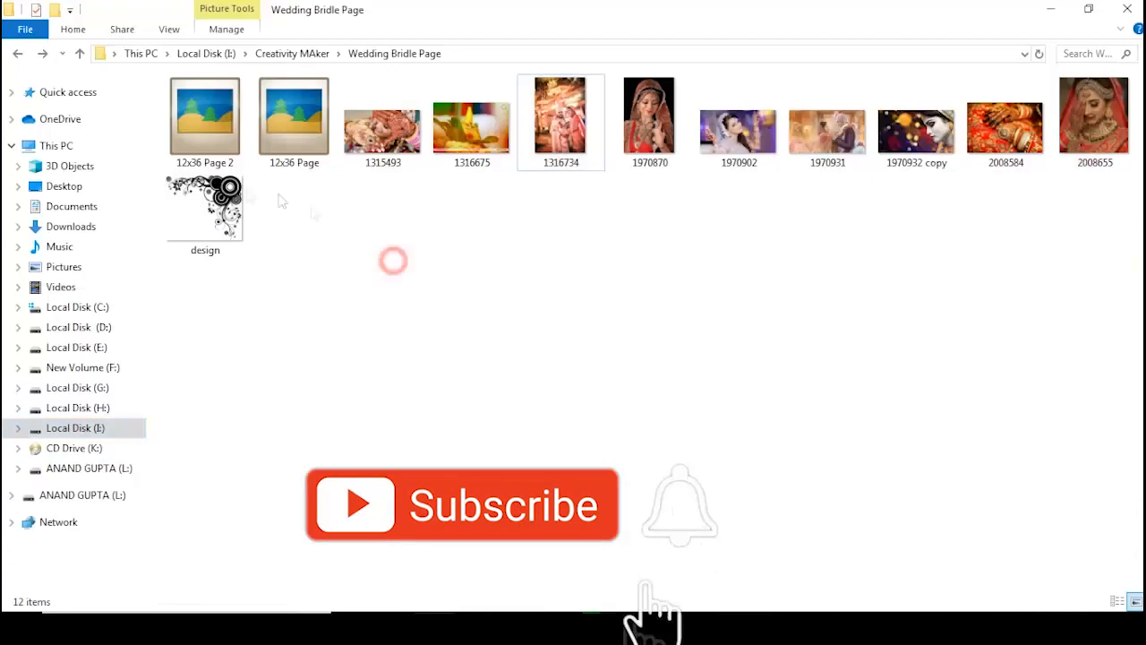
Open design.png from the Wedding Bridle Page folder and bring its floral ornament into the 12x36 Page document.
drag(205, 214, 499, 563)
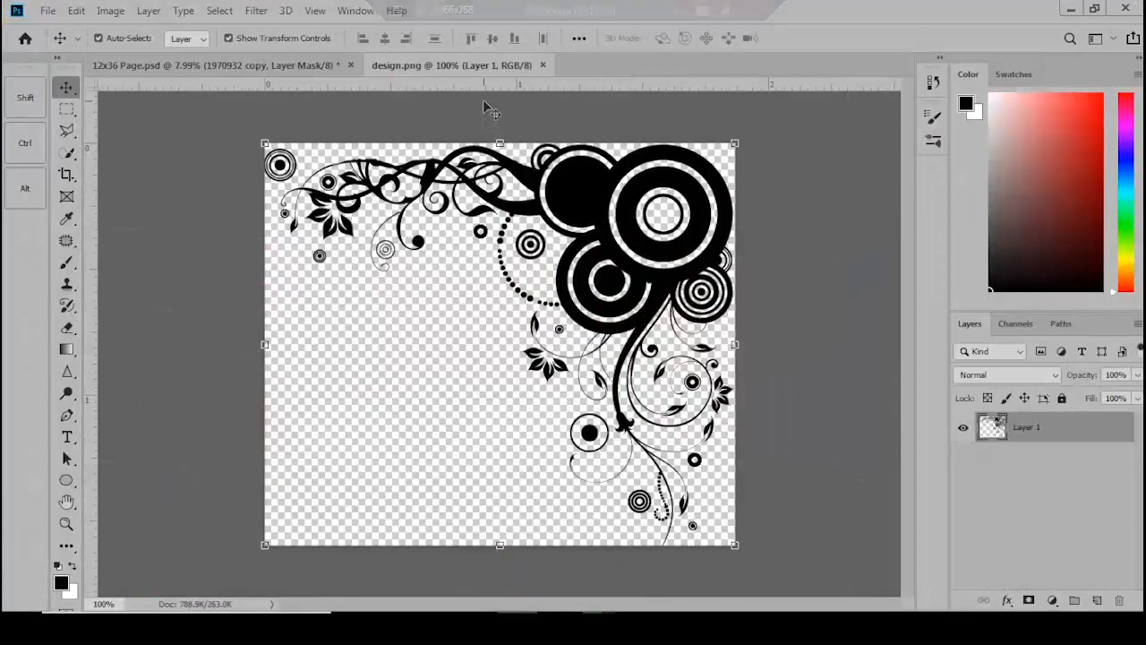
scroll(555, 170, up, 5)
scroll(583, 191, down, 5)
drag(665, 230, 495, 392)
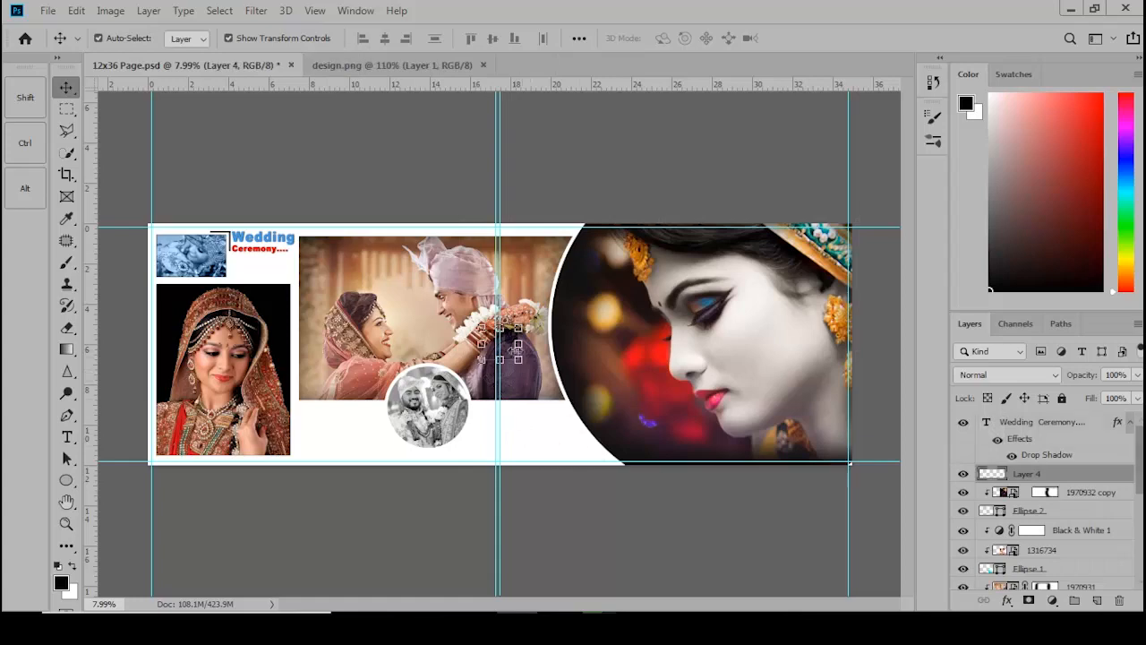
Move the ornament into the white area between the two circles, its upper edge against the couple photo's lower edge.
scroll(517, 421, up, 4)
ctrl+click(541, 426)
drag(544, 426, 587, 362)
click(530, 320)
Scale the ornament to about 164%, reposition it directly below the couple photo, and set its layer opacity to 30%.
key(ctrl+t)
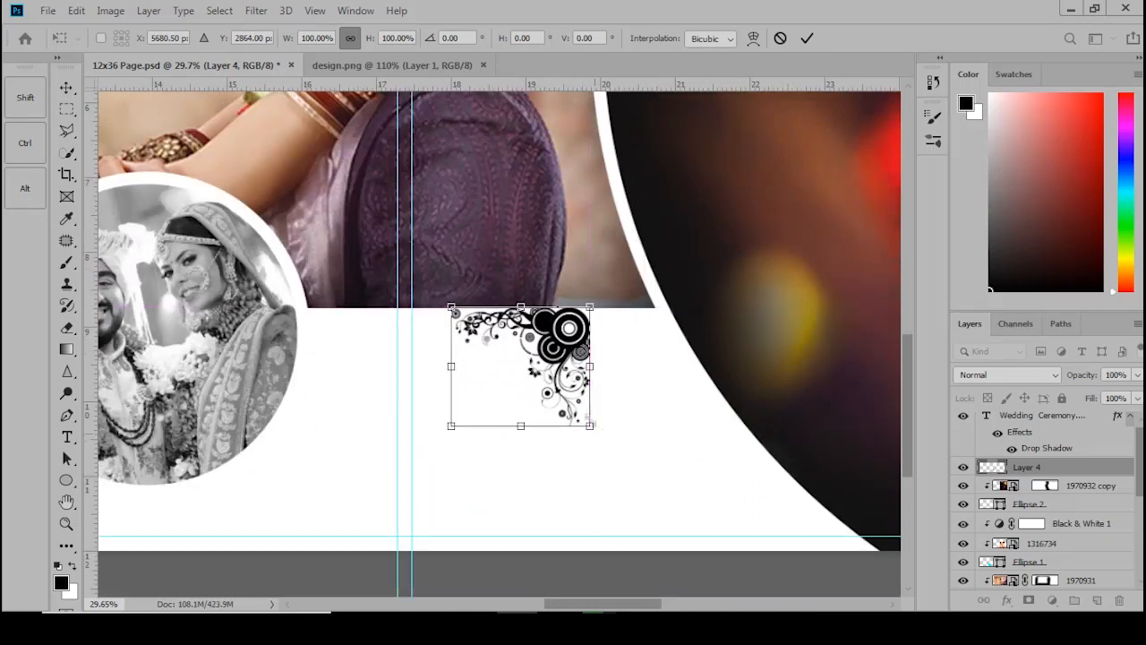
drag(590, 427, 591, 426)
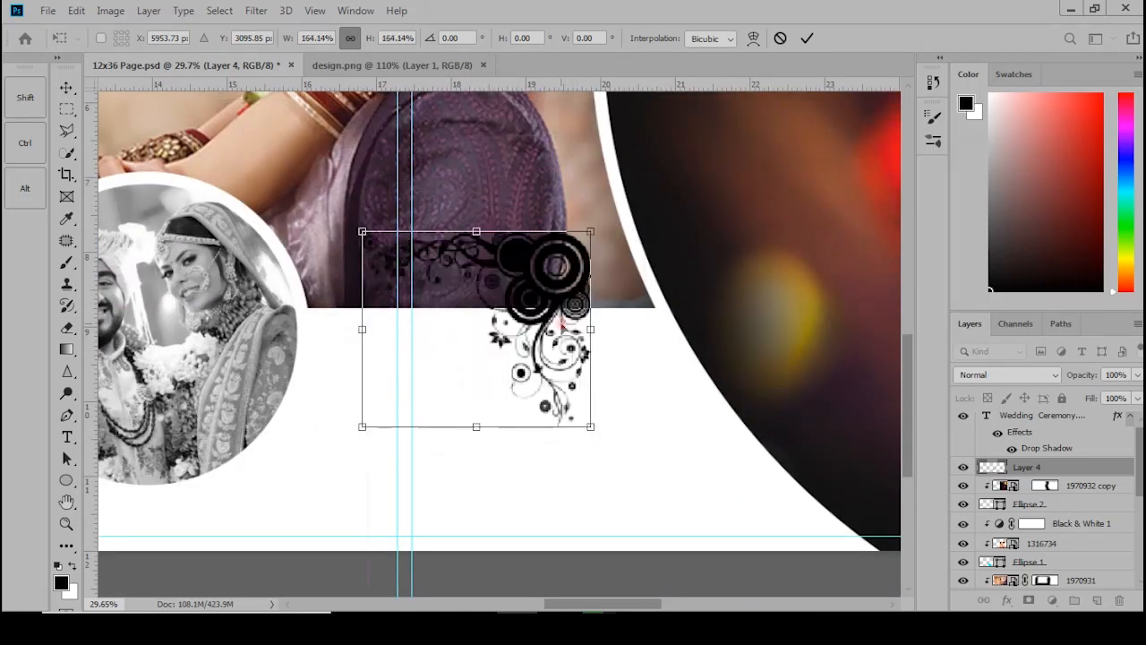
drag(559, 319, 579, 395)
key(Return)
key(3)
scroll(575, 362, up, 3)
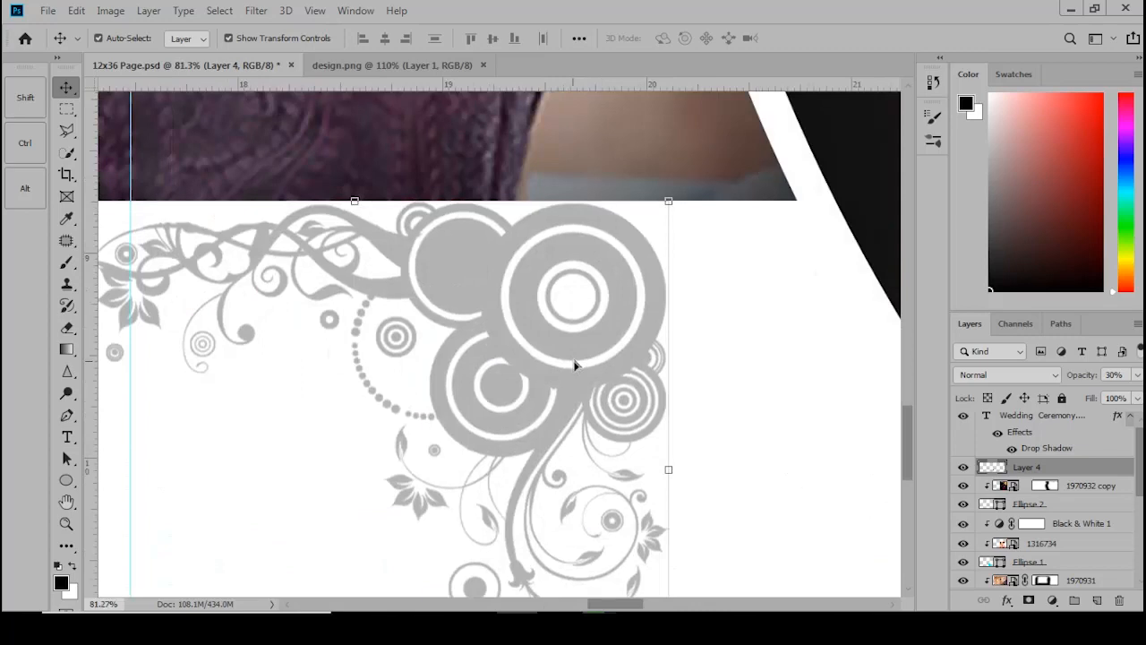
Select a thin horizontal strip between the bride portrait and the small circle and fill it with sky blue on a new layer.
scroll(576, 363, down, 2)
scroll(586, 370, down, 6)
scroll(179, 383, up, 3)
drag(148, 384, 707, 405)
click(66, 109)
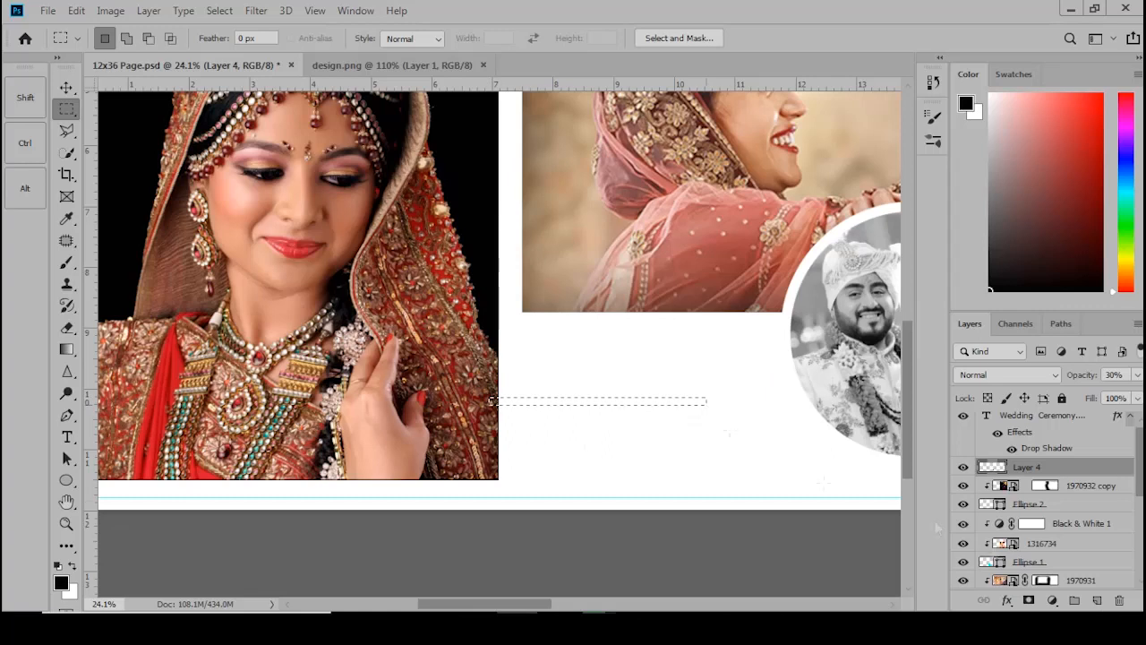
click(1098, 600)
click(61, 583)
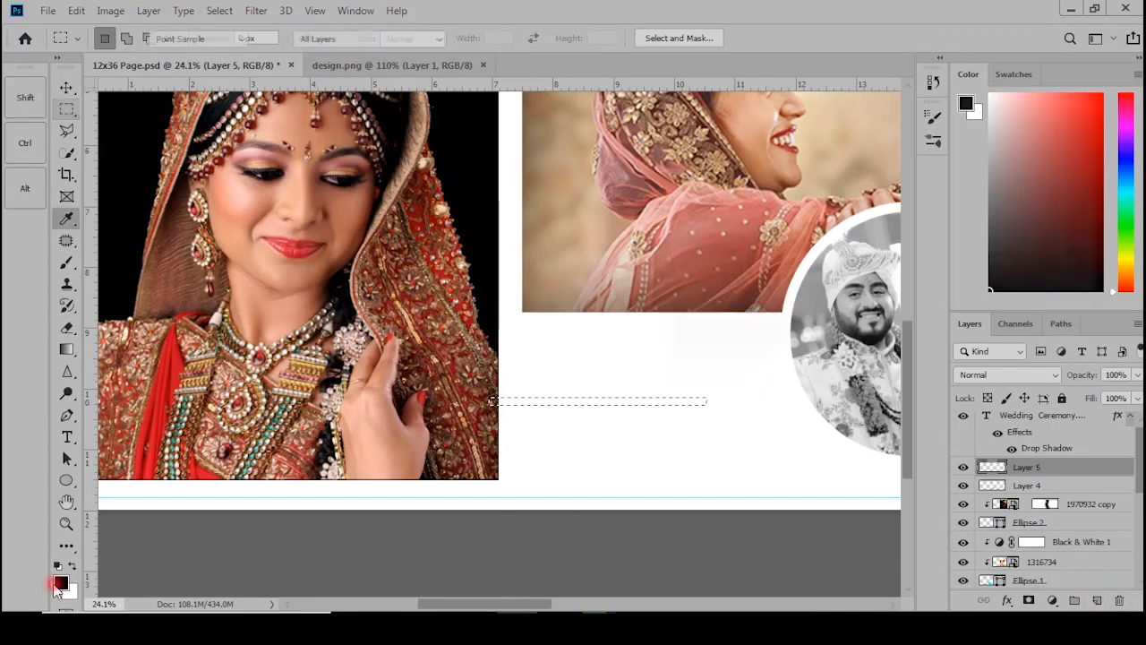
drag(893, 216, 893, 237)
click(837, 153)
click(1043, 130)
key(x)
key(ctrl+BackSpace)
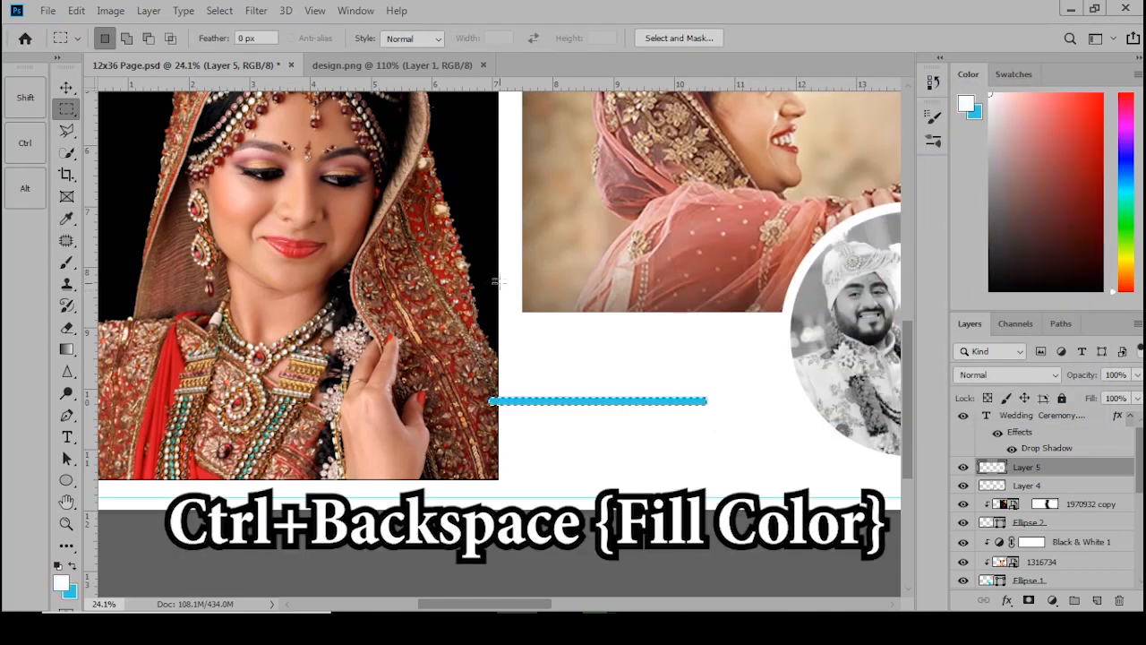
Move the blue bar slightly down so it extends from the lower part of the bride portrait.
key(v)
scroll(613, 400, up, 5)
drag(617, 404, 863, 448)
scroll(549, 416, down, 7)
Duplicate the blue bar, stretch the copy to about 289% width, and reduce its height to a thinner line.
key(ctrl+j)
scroll(685, 459, up, 6)
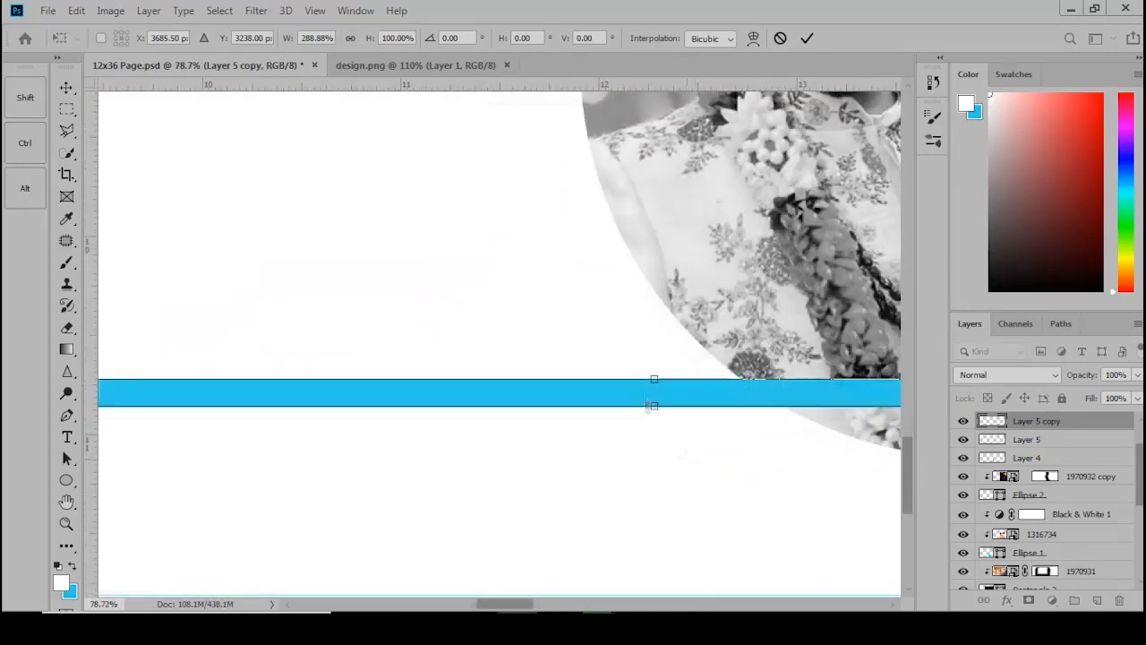
drag(654, 407, 658, 388)
key(Return)
scroll(659, 394, down, 4)
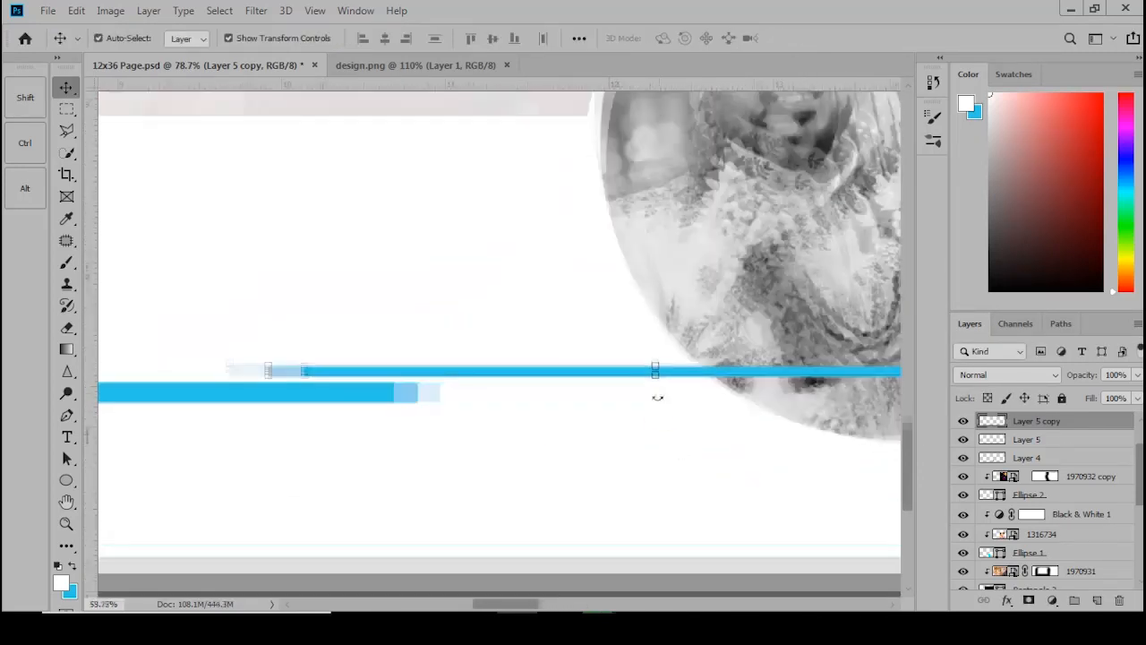
Raise the thin blue line to a level between the couple photo's lower edge and the thicker bar.
scroll(658, 398, down, 3)
key(shift+Up)
key(shift+Up)
key(shift+Up)
key(shift+Up)
key(shift+Up)
key(shift+Up)
key(shift+Up)
key(shift+Up)
key(shift+Up)
key(shift+Up)
key(shift+Up)
key(shift+Up)
key(shift+Up)
key(shift+Up)
key(shift+Up)
key(shift+Up)
key(shift+Up)
key(shift+Up)
key(shift+Up)
key(shift+Up)
Adjust the thin line's width so it runs from the bride portrait to just past the small circle.
scroll(507, 325, up, 2)
scroll(506, 325, up, 5)
drag(582, 330, 716, 363)
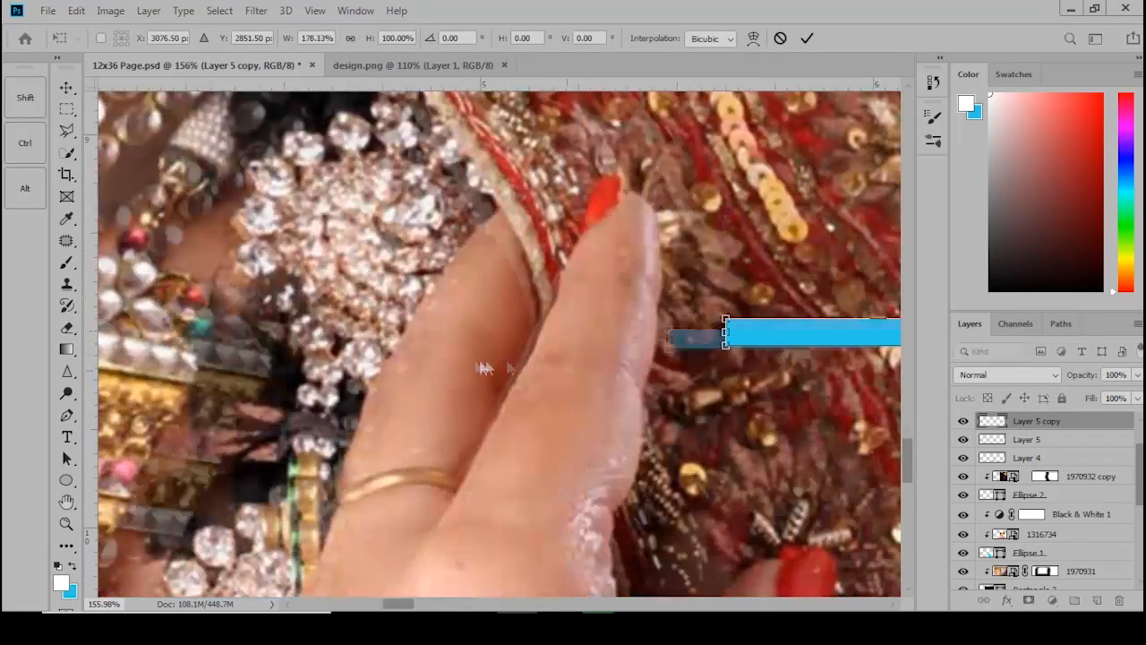
scroll(421, 360, down, 4)
scroll(325, 363, down, 3)
key(Return)
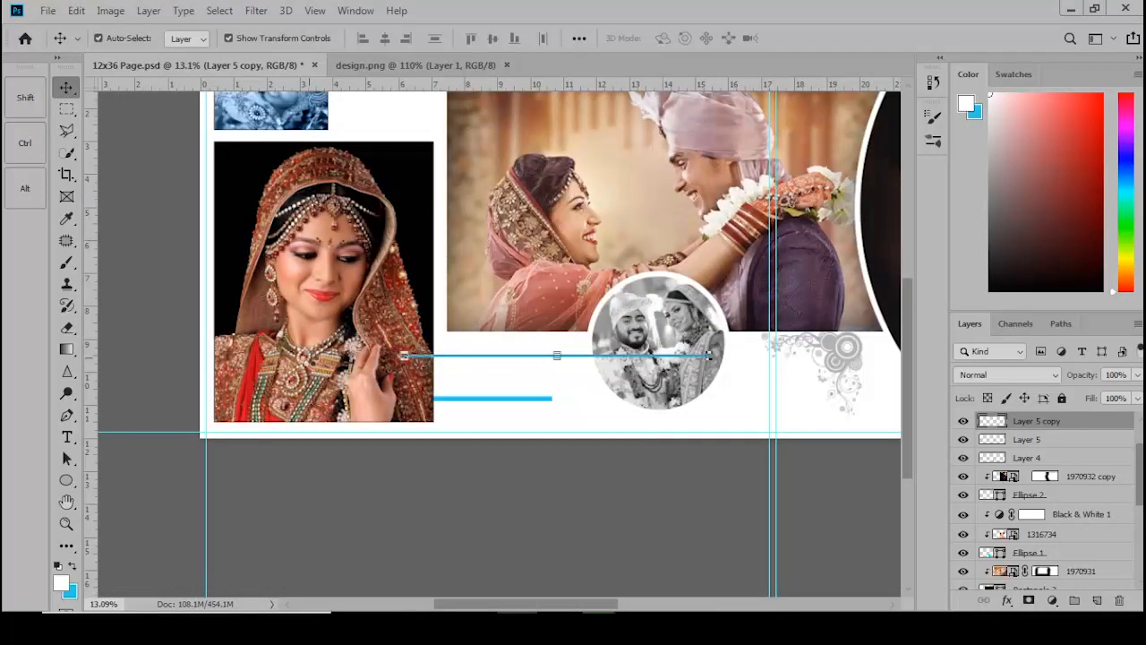
Send the thin blue line behind all the photos, directly above the white background layer.
key(ctrl+shift+[)
key(ctrl+])
click(498, 492)
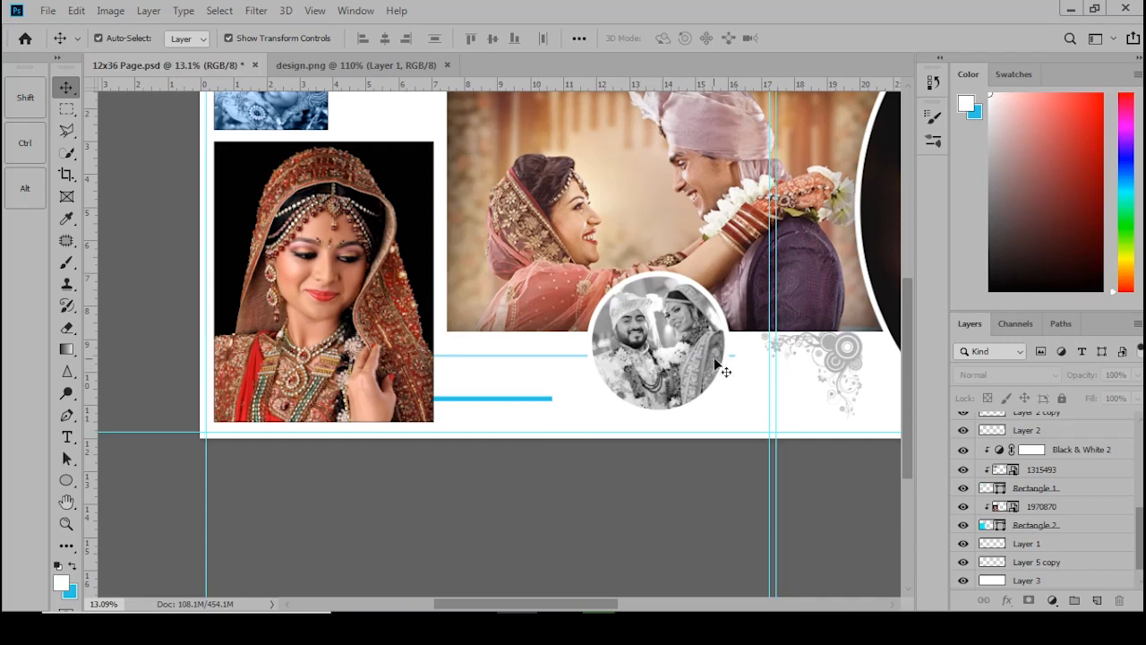
scroll(716, 362, up, 2)
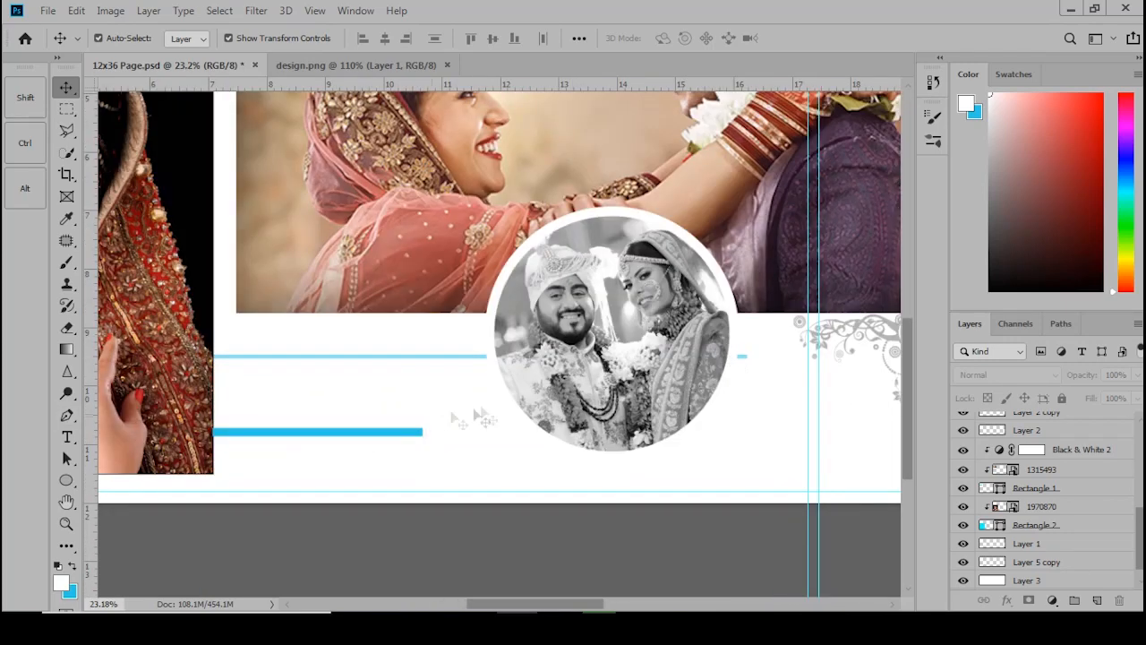
scroll(475, 412, down, 3)
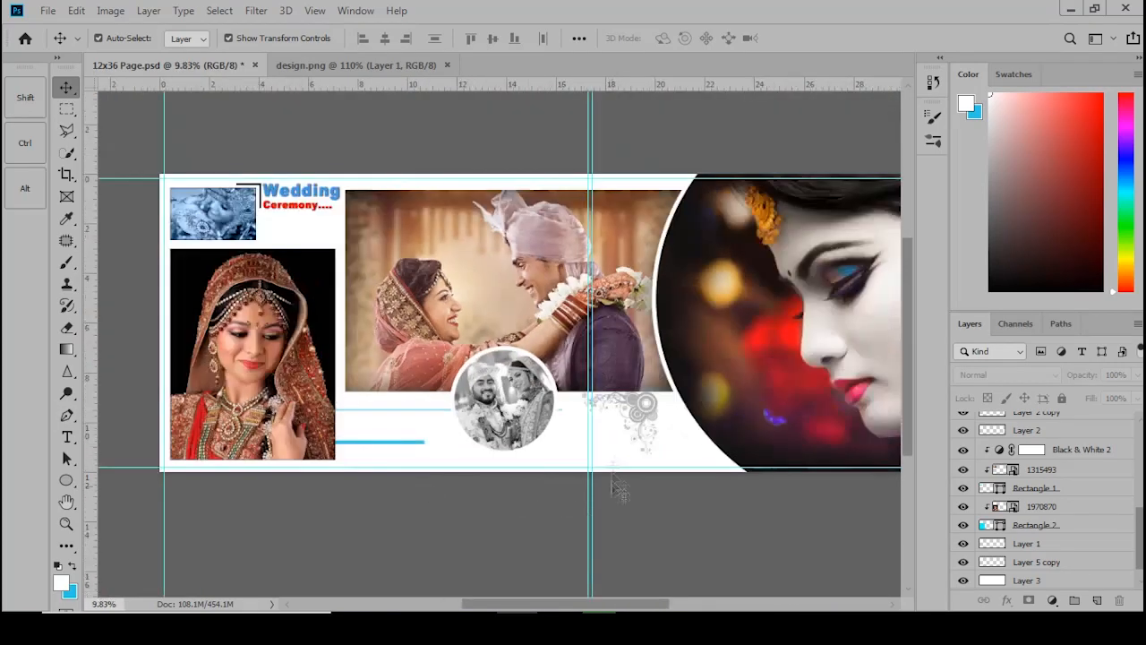
Add the text ROYEL WEDDING in Arial Black, enlarged to 48.94 pt and placed below the small circle.
click(651, 416)
click(527, 518)
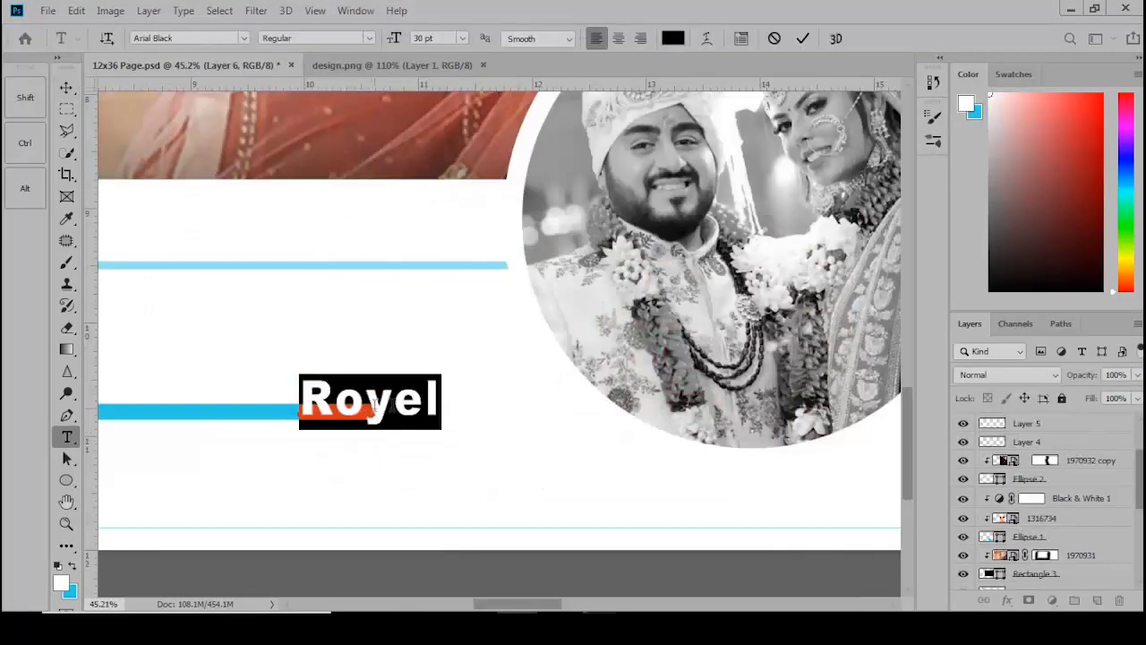
text(ROYE)
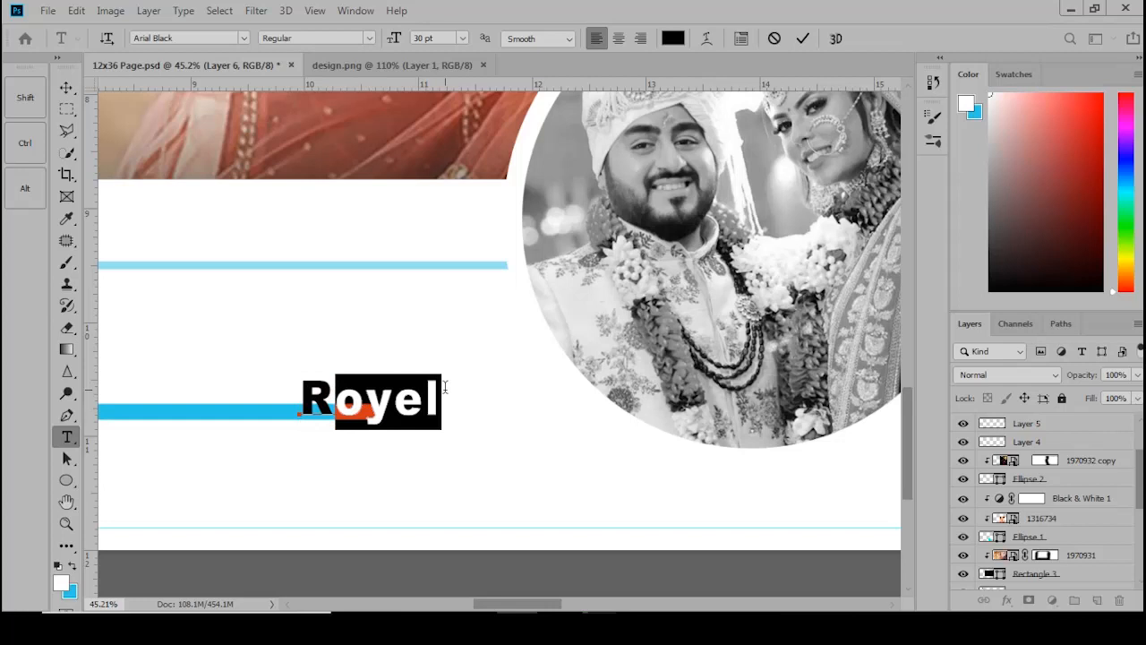
text(L WEDDING)
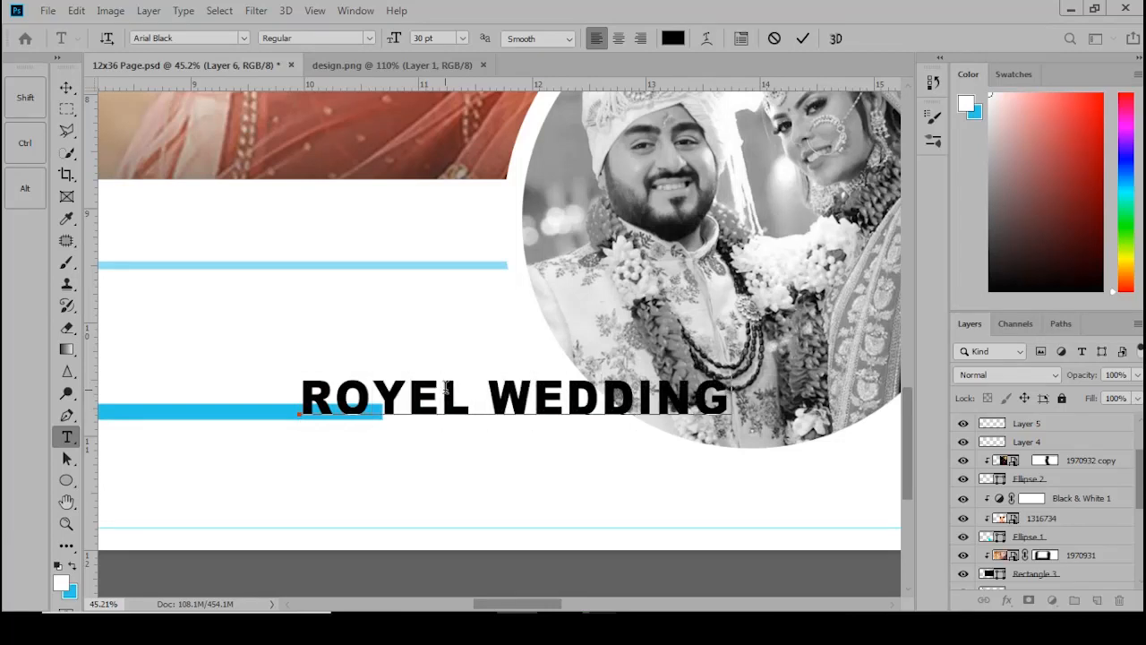
key(ctrl+a)
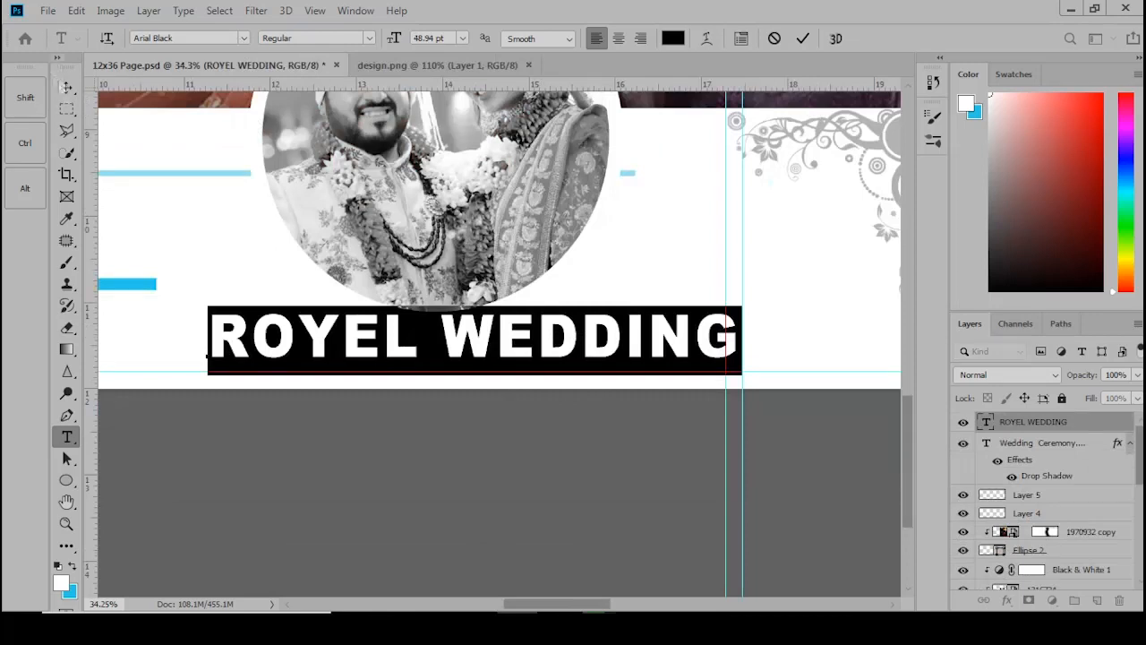
click(67, 88)
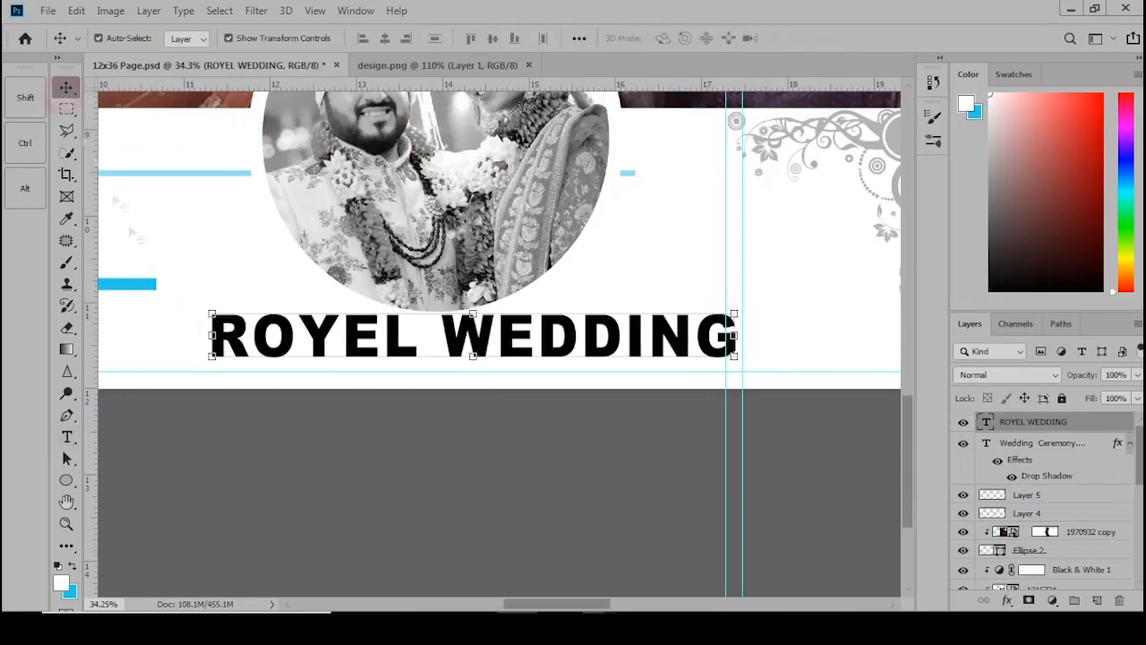
Nudge the ROYEL WEDDING text left to sit more centrally under the small circle, and deselect it.
key(Left)
key(Left)
key(Left)
key(Left)
key(Left)
key(Left)
key(Left)
key(Left)
key(Left)
key(Left)
key(Left)
key(Left)
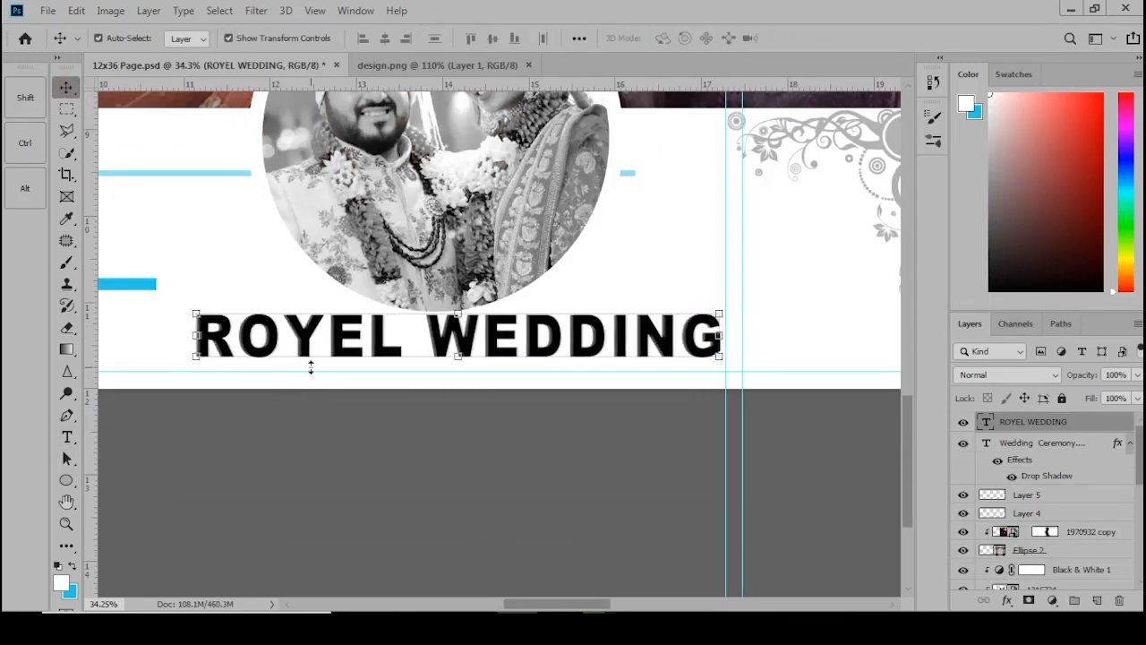
scroll(519, 488, down, 3)
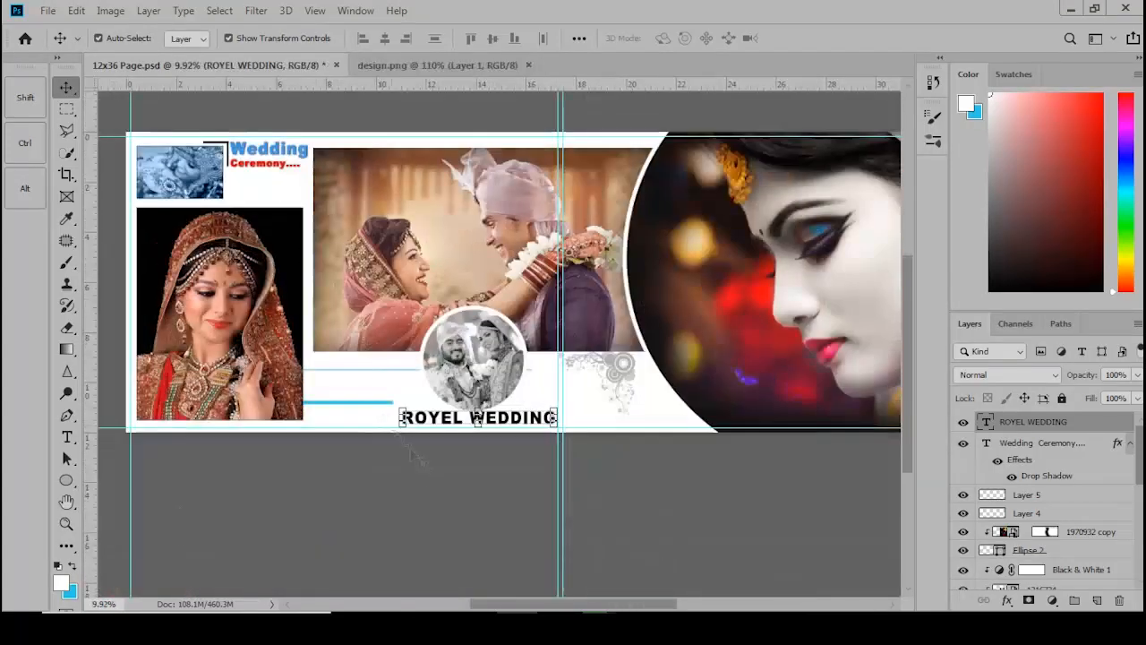
click(448, 484)
scroll(469, 461, down, 3)
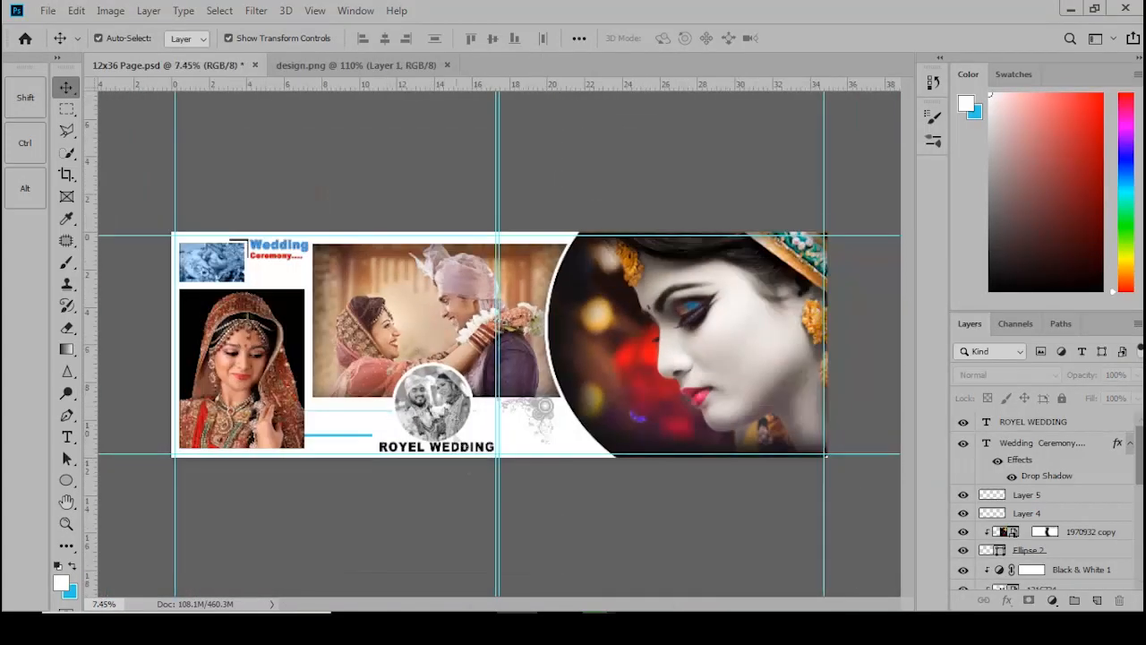
On a new layer, fill a thin vertical line and a wider band near the page's right edge with white.
click(66, 108)
drag(810, 224, 812, 454)
click(1097, 600)
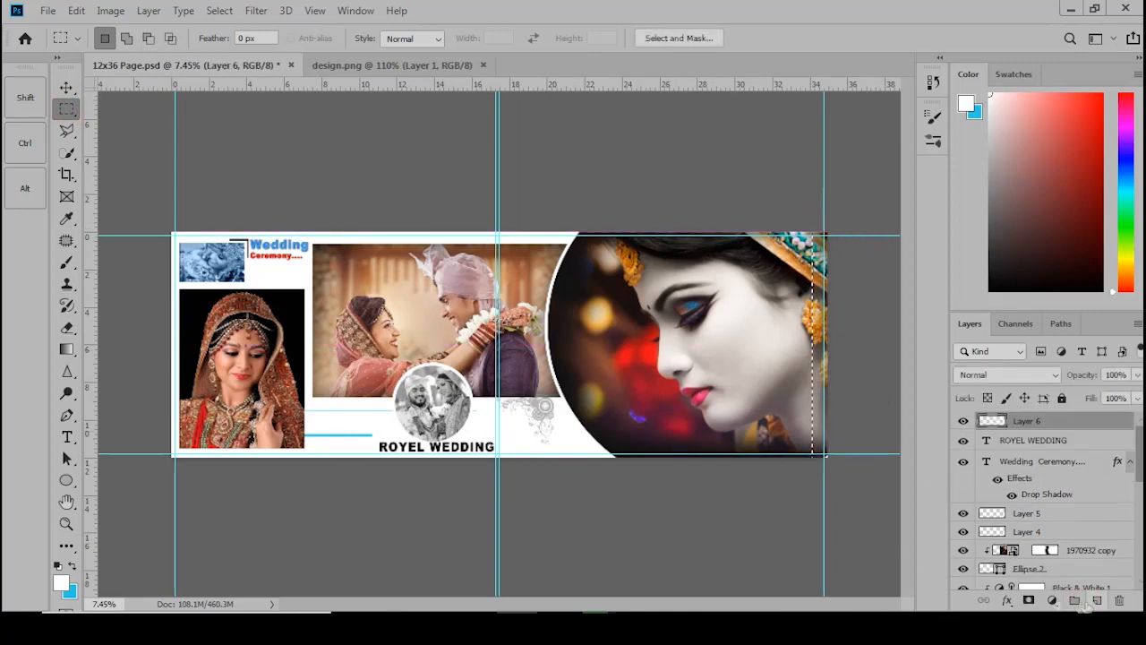
key(x)
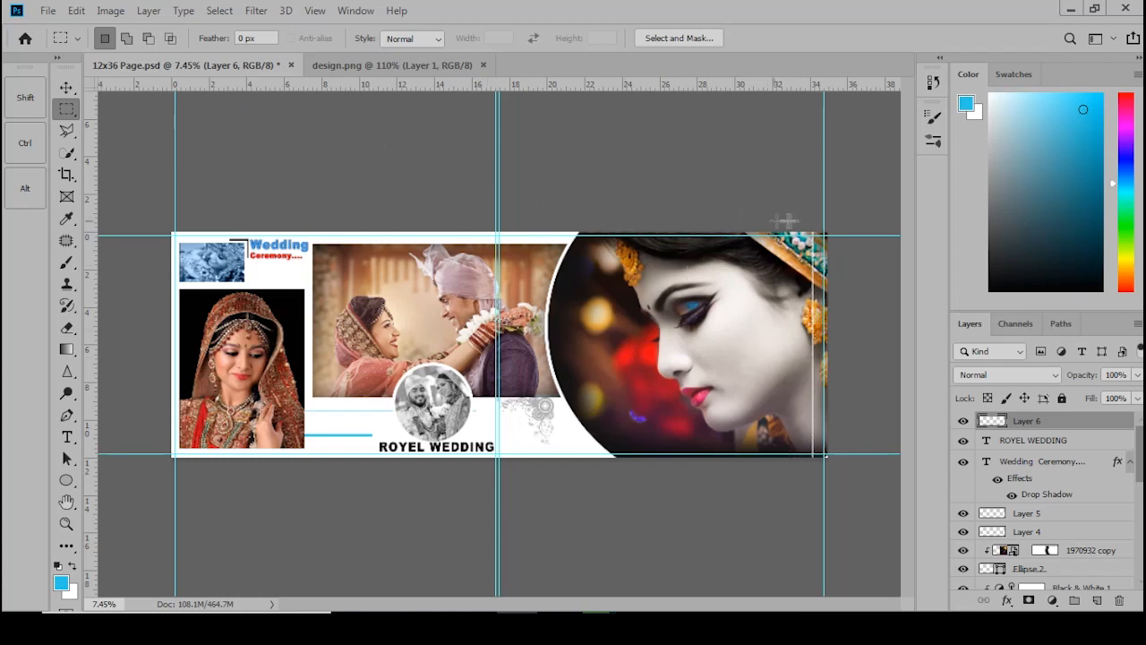
drag(820, 222, 813, 486)
key(ctrl+BackSpace)
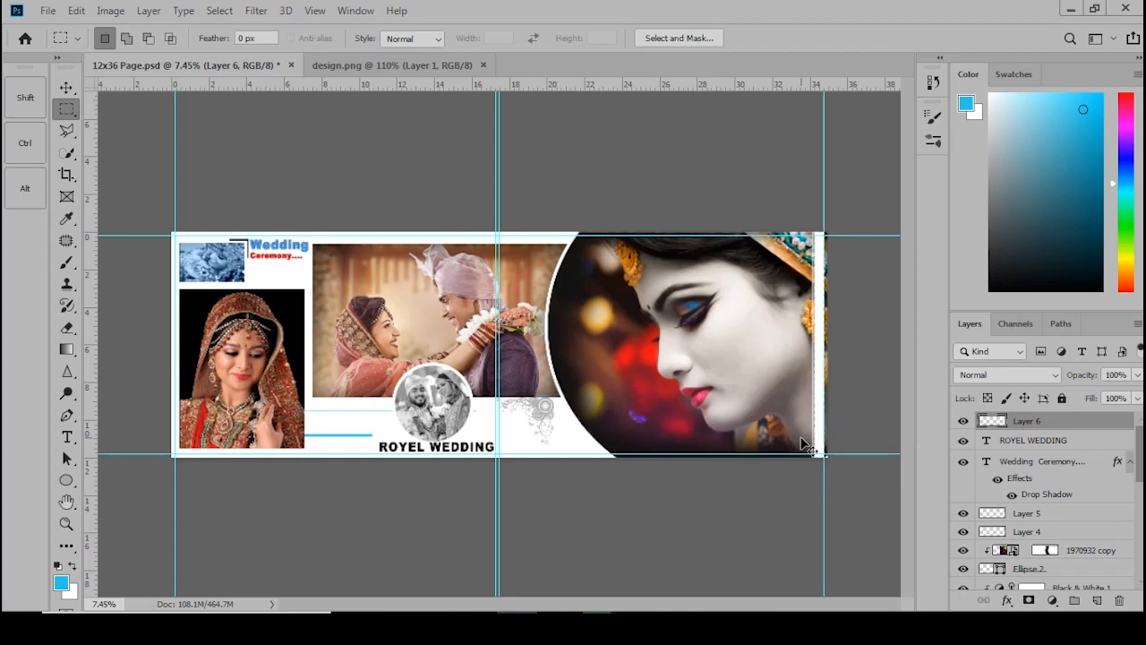
key(ctrl+d)
Hide the rulers and adjust the white line and band's width so the band reaches the page's right edge.
key(ctrl+r)
key(v)
scroll(830, 292, up, 6)
drag(831, 291, 280, 345)
drag(428, 445, 348, 446)
key(Return)
key(Return)
key(ctrl+0)
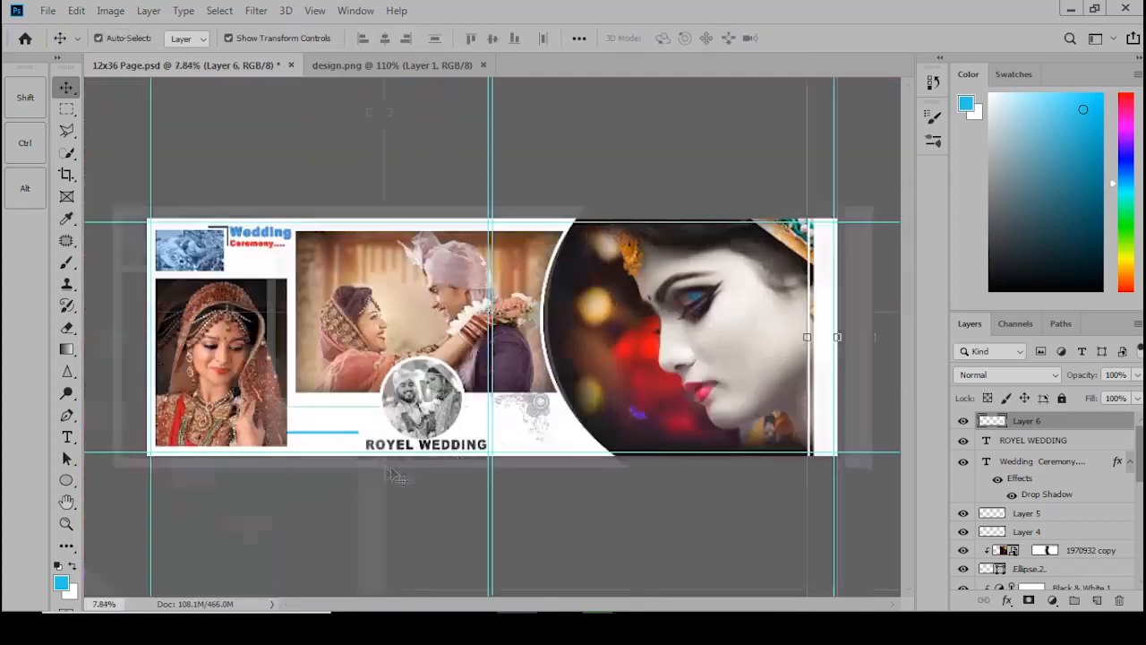
scroll(808, 336, up, 5)
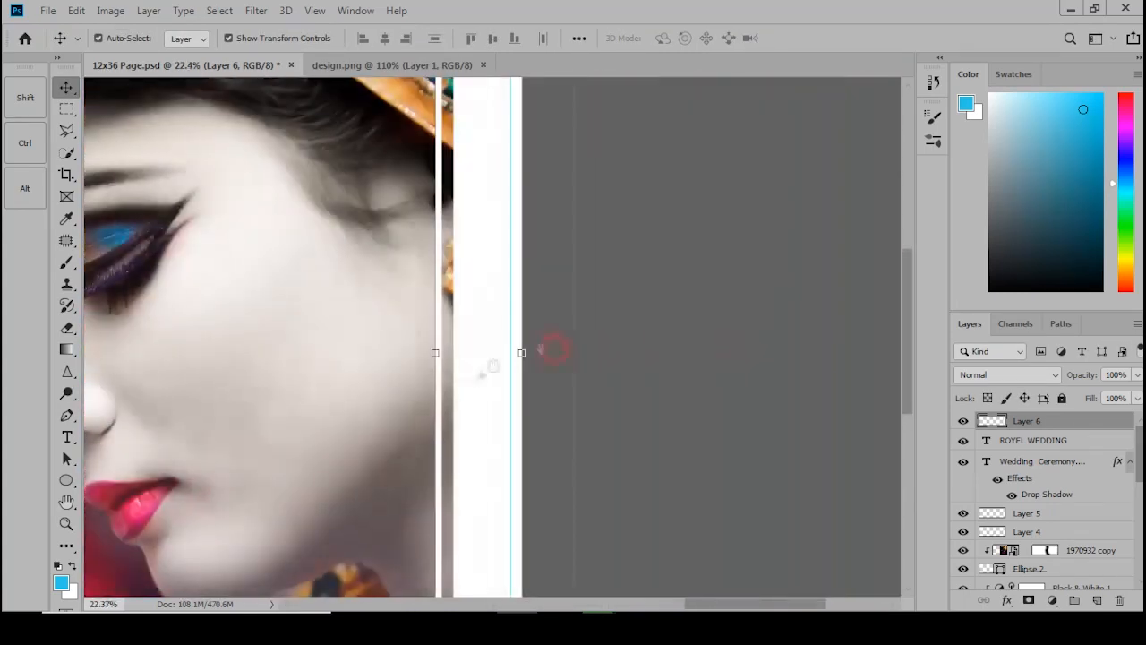
drag(437, 351, 447, 352)
scroll(447, 352, down, 2)
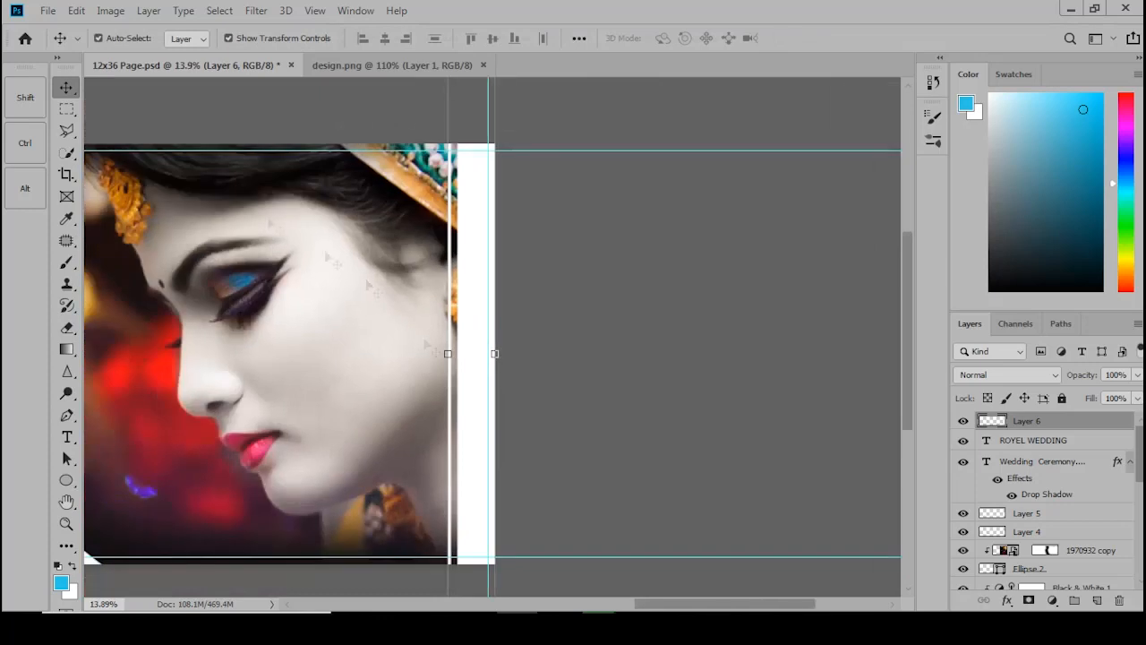
On a new layer, fill a narrow rectangle at the white band's upper end with colour 5a5e71 and lengthen it downward.
click(66, 109)
drag(467, 140, 495, 368)
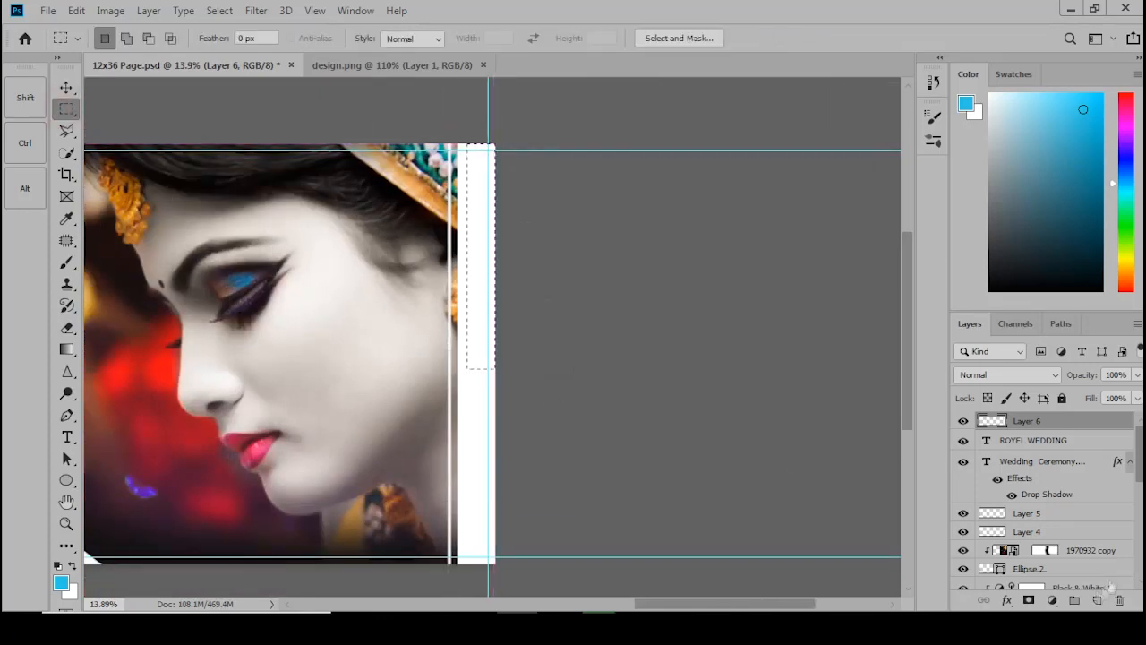
click(1097, 600)
click(71, 565)
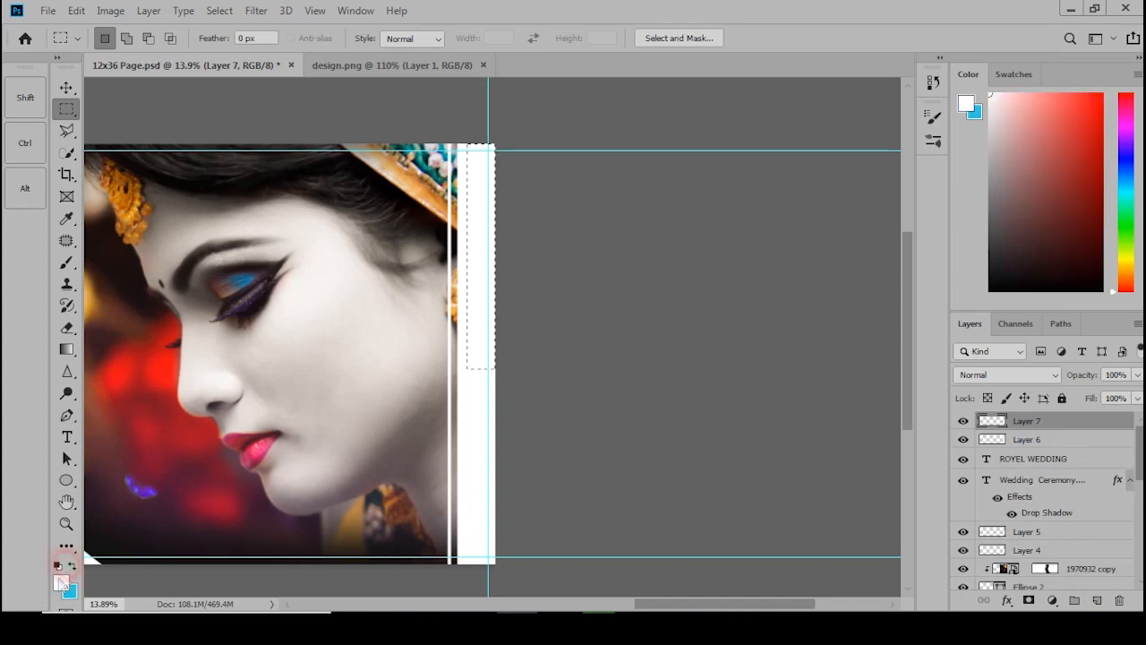
click(70, 591)
click(888, 216)
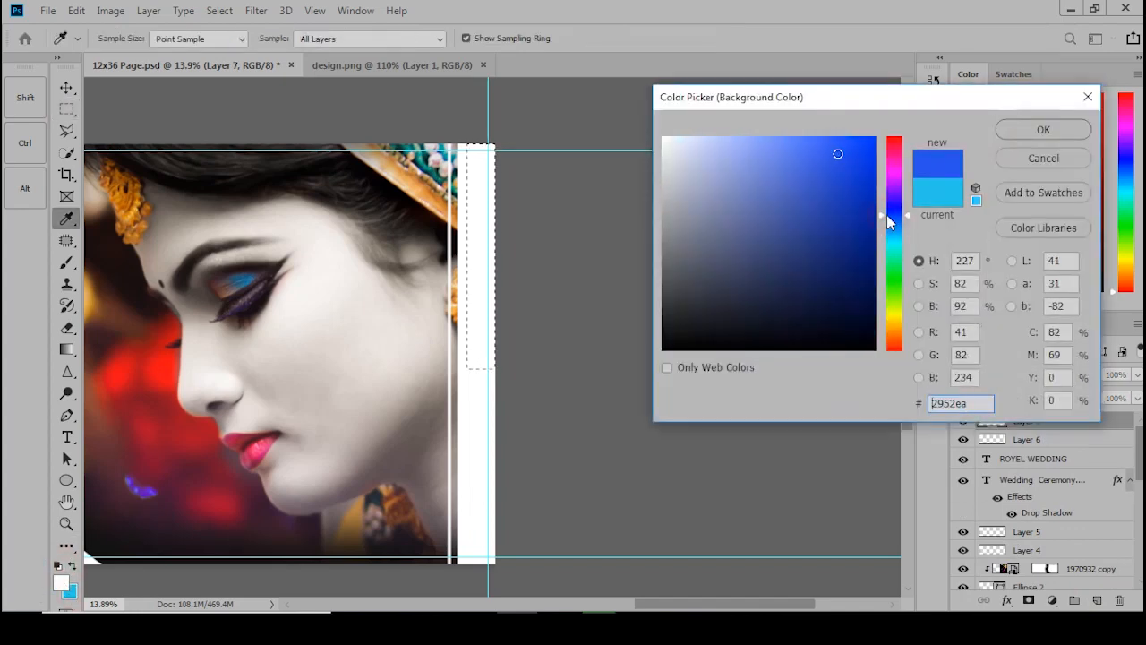
click(704, 254)
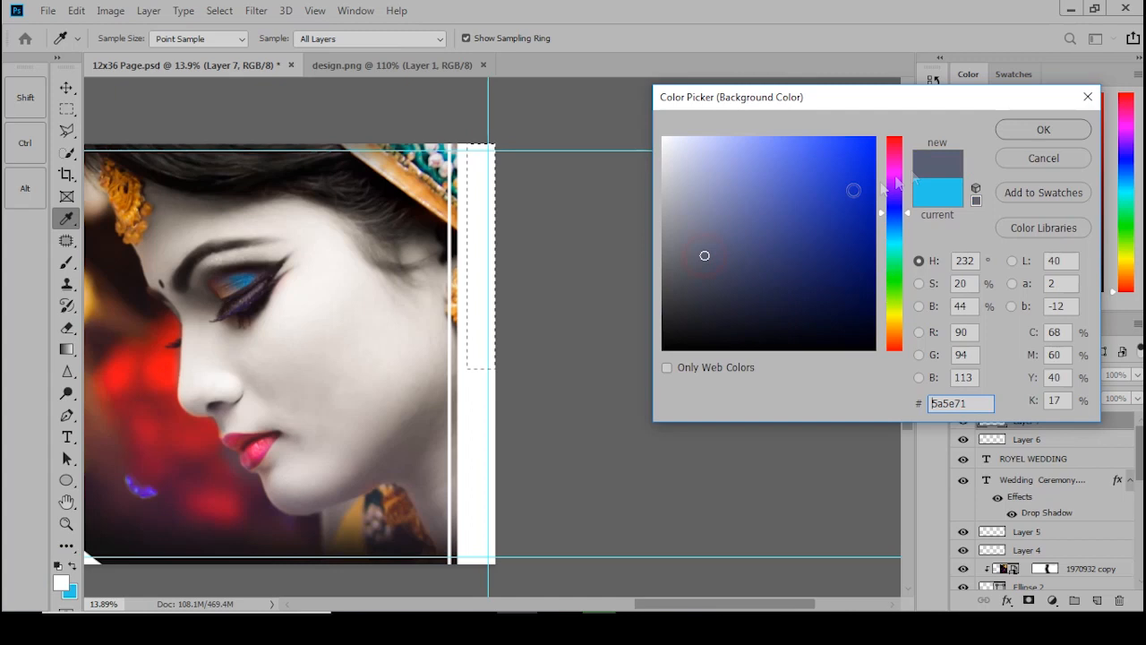
click(1011, 132)
key(ctrl+BackSpace)
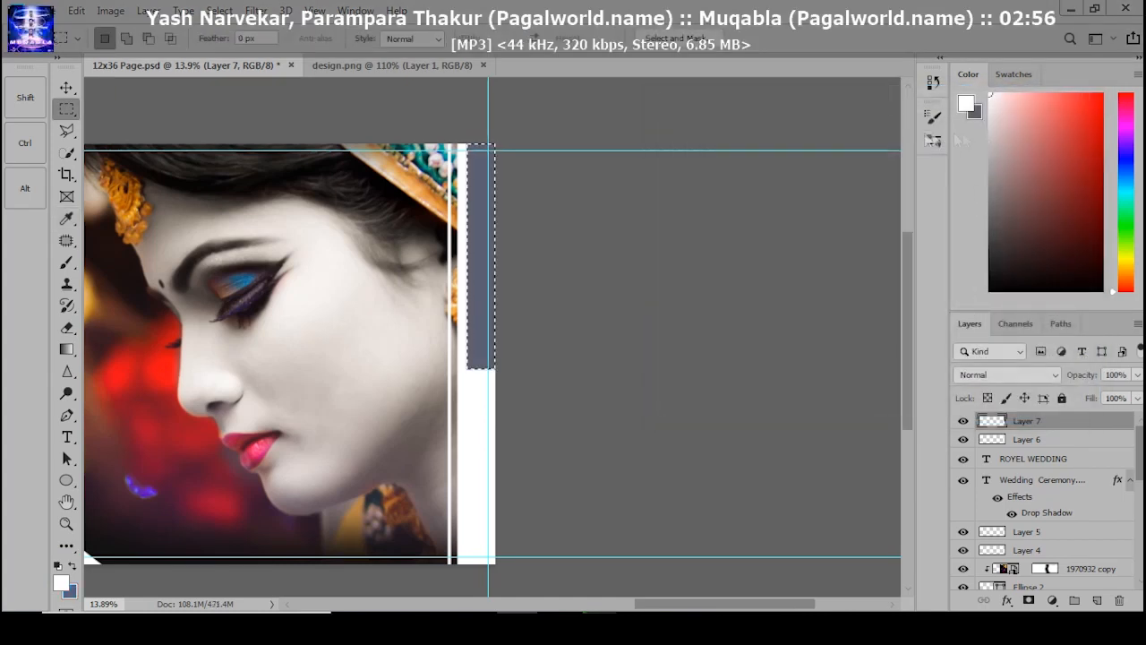
key(v)
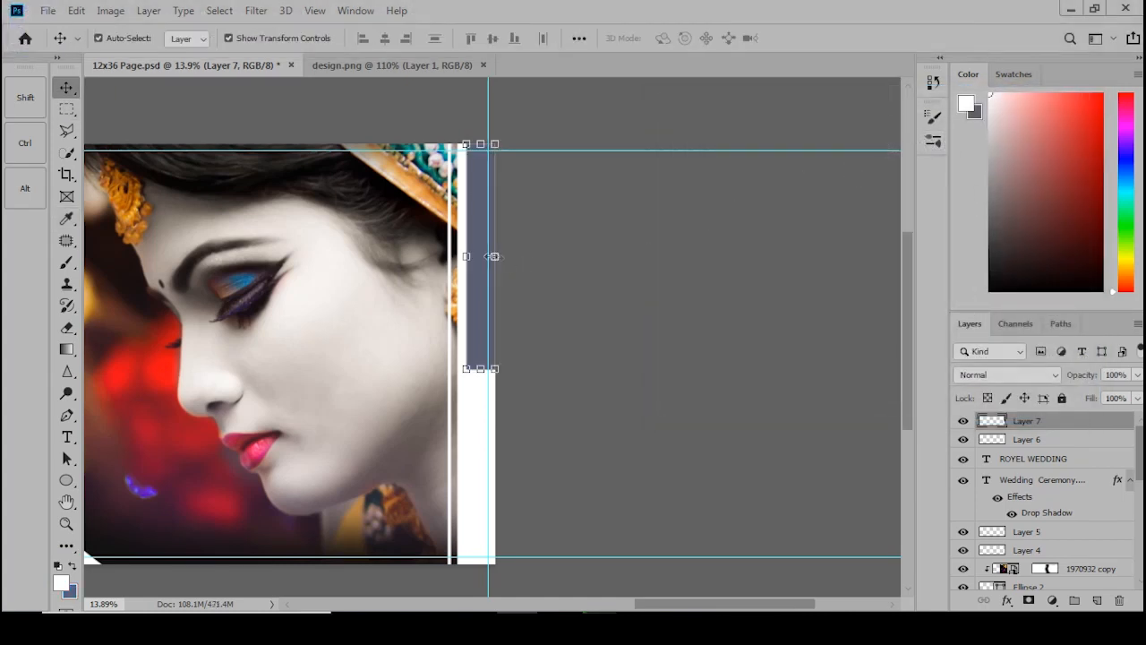
drag(486, 362, 481, 421)
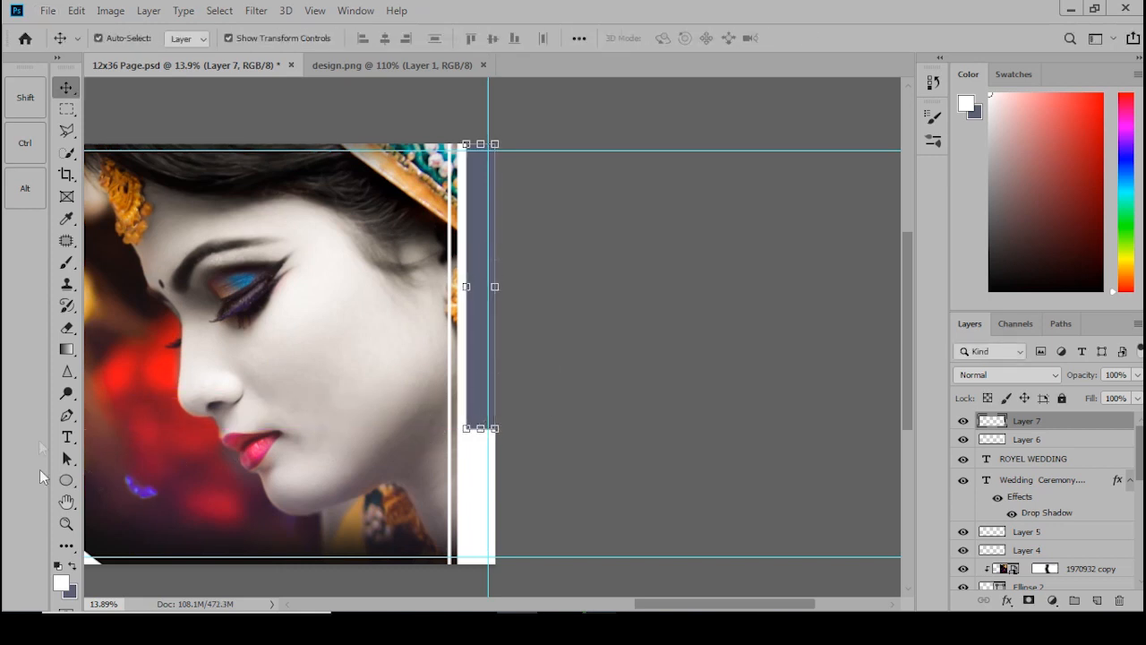
Draw a downward-pointing three-sided polygon about 282 px wide and 244 px high below the grey-blue bar, and fill it with black.
right_click(66, 479)
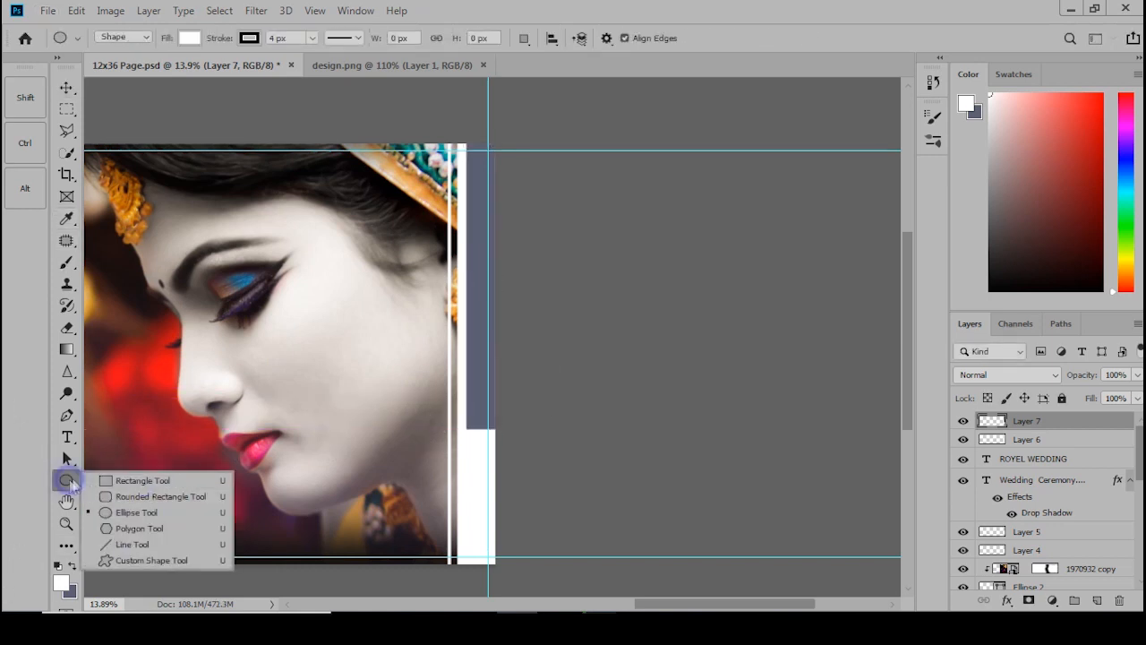
click(116, 524)
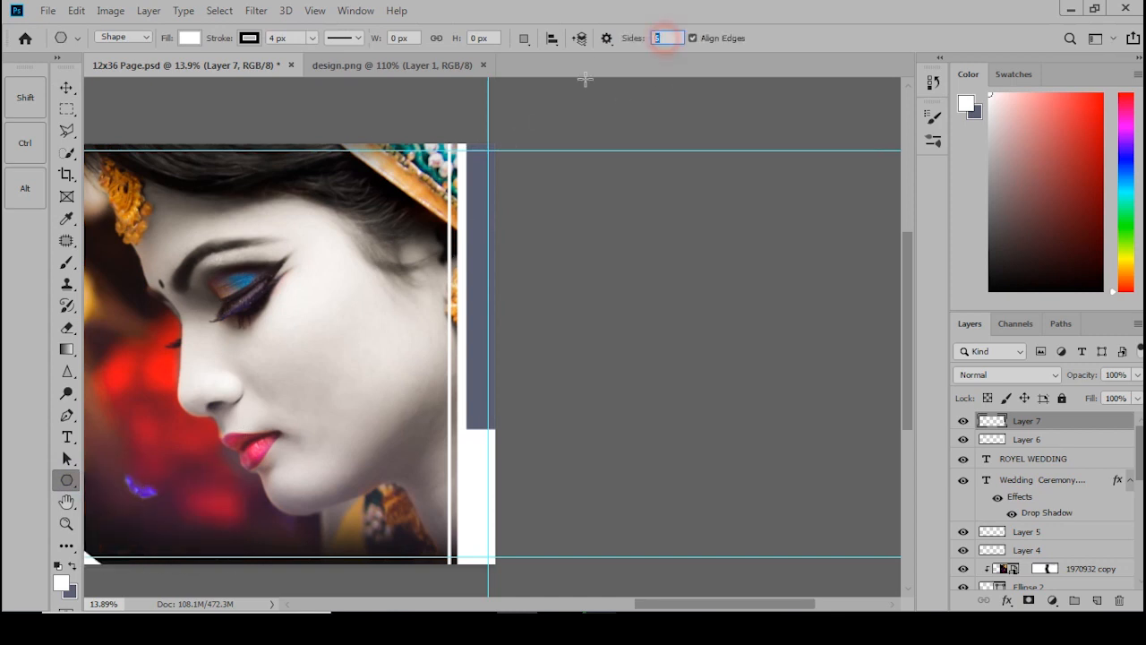
scroll(467, 484, up, 5)
mouse_move(486, 355)
mouse_down()
mouse_move(511, 397)
mouse_move(484, 415)
mouse_up()
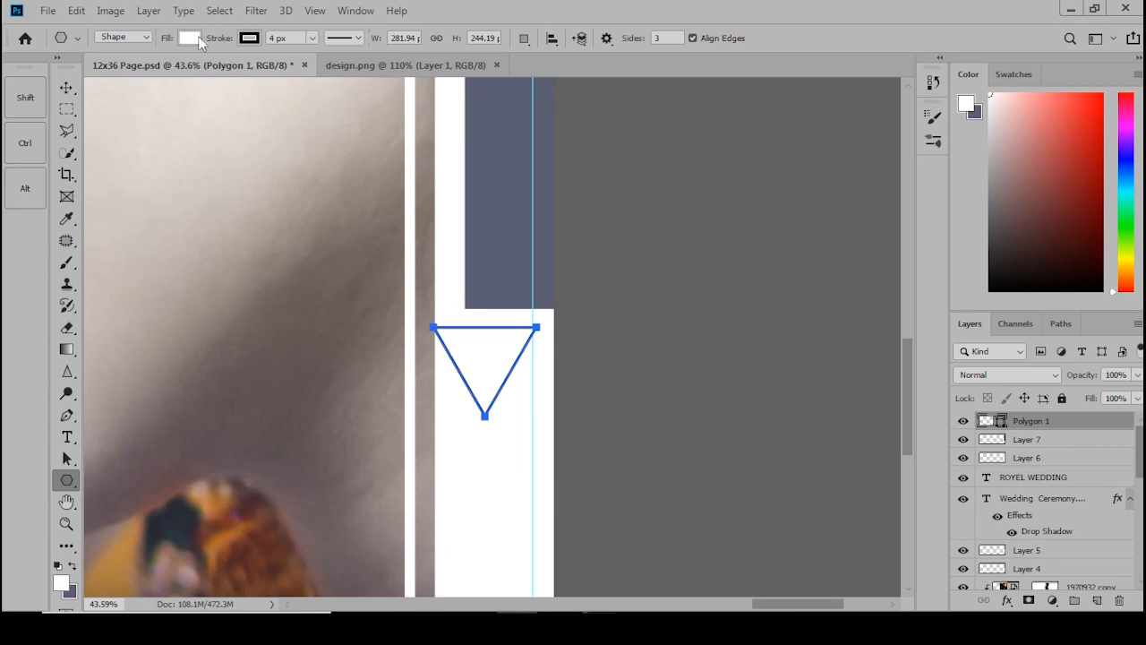
click(188, 37)
click(247, 125)
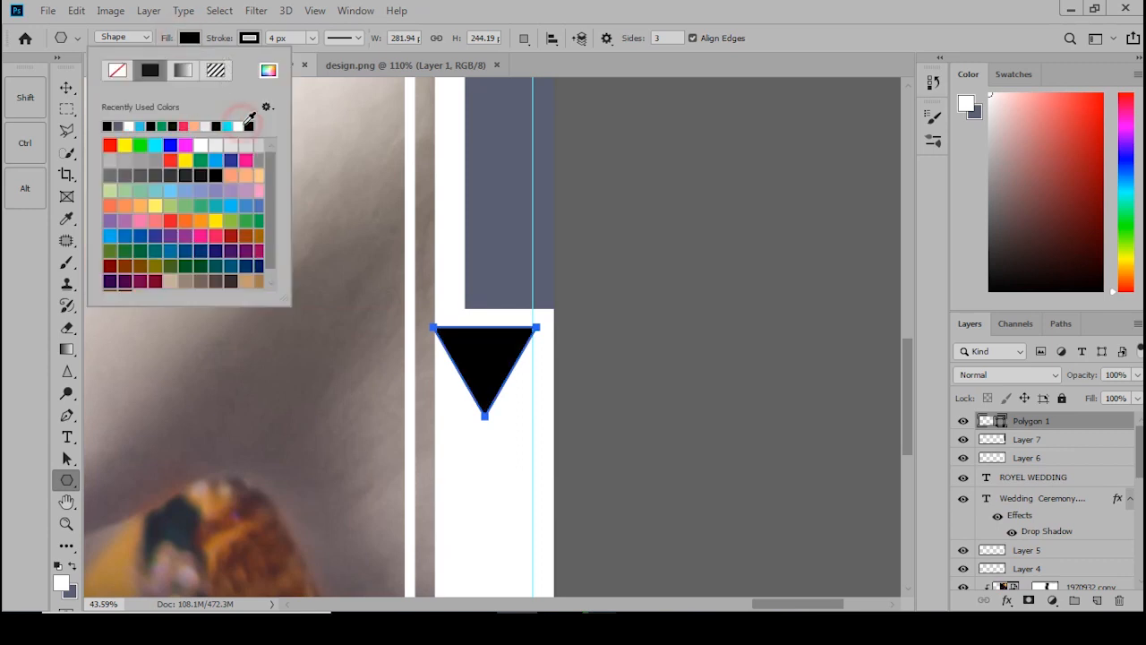
Duplicate the black triangle twice, stacking the copies at even spacing below it in the white band.
click(67, 86)
scroll(438, 364, up, 3)
drag(534, 383, 536, 488)
scroll(525, 360, down, 3)
scroll(536, 487, down, 2)
alt+drag(525, 269, 525, 356)
scroll(671, 314, up, 3)
Nudge the black triangles left so they line up in one column centred under the grey-blue bar.
click(527, 289)
key(shift+Left)
key(shift+Left)
key(shift+Left)
click(540, 426)
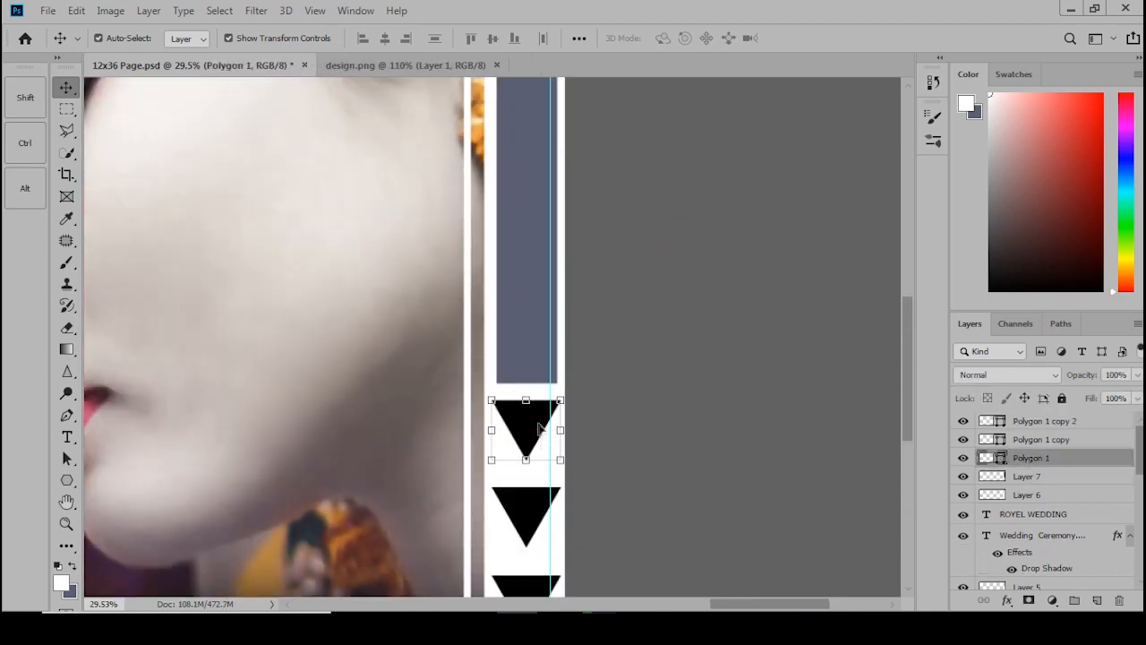
scroll(527, 465, down, 2)
click(526, 509)
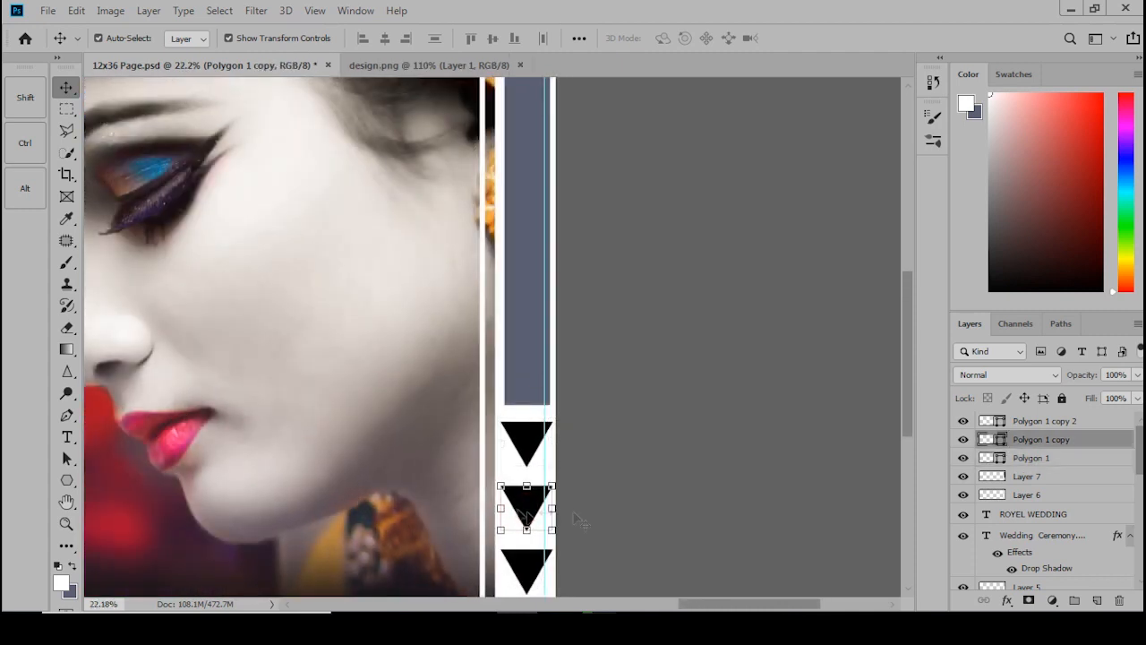
click(640, 506)
scroll(626, 483, down, 5)
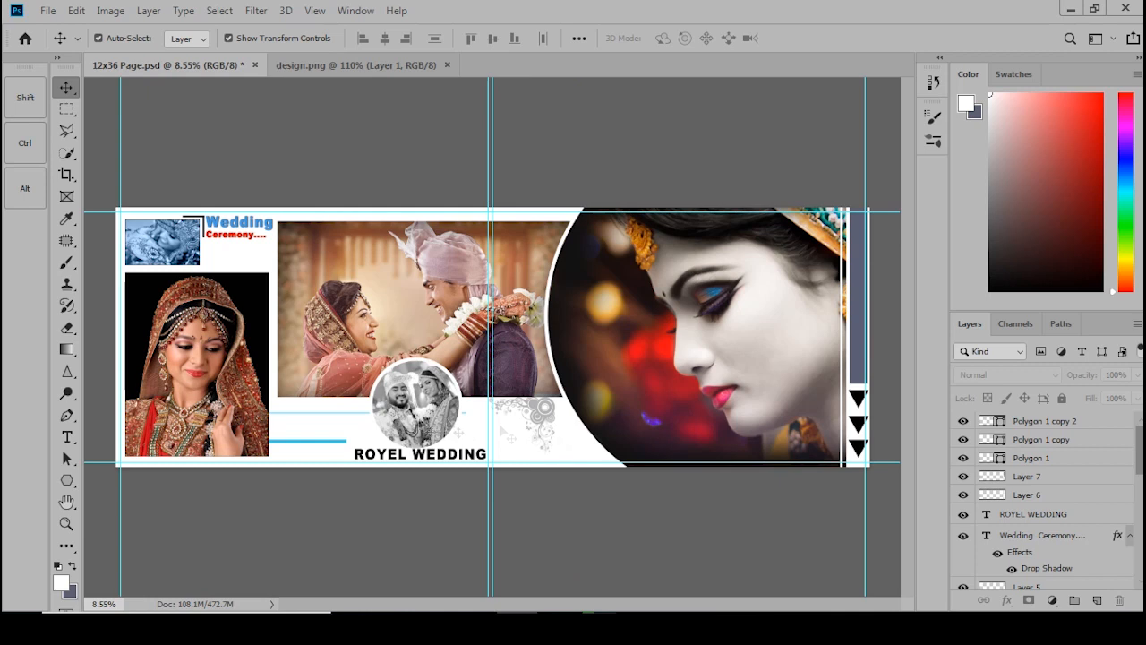
Select all three triangle layers and reduce their opacity to 50%.
click(1022, 458)
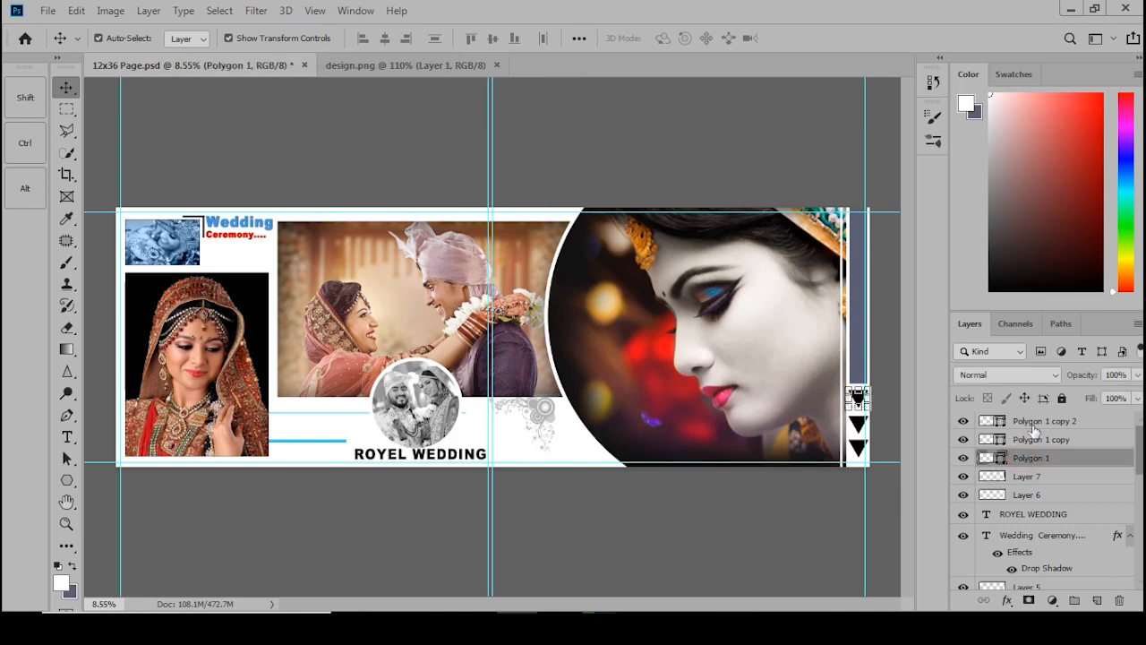
shift+click(1017, 423)
click(761, 159)
scroll(362, 246, down, 2)
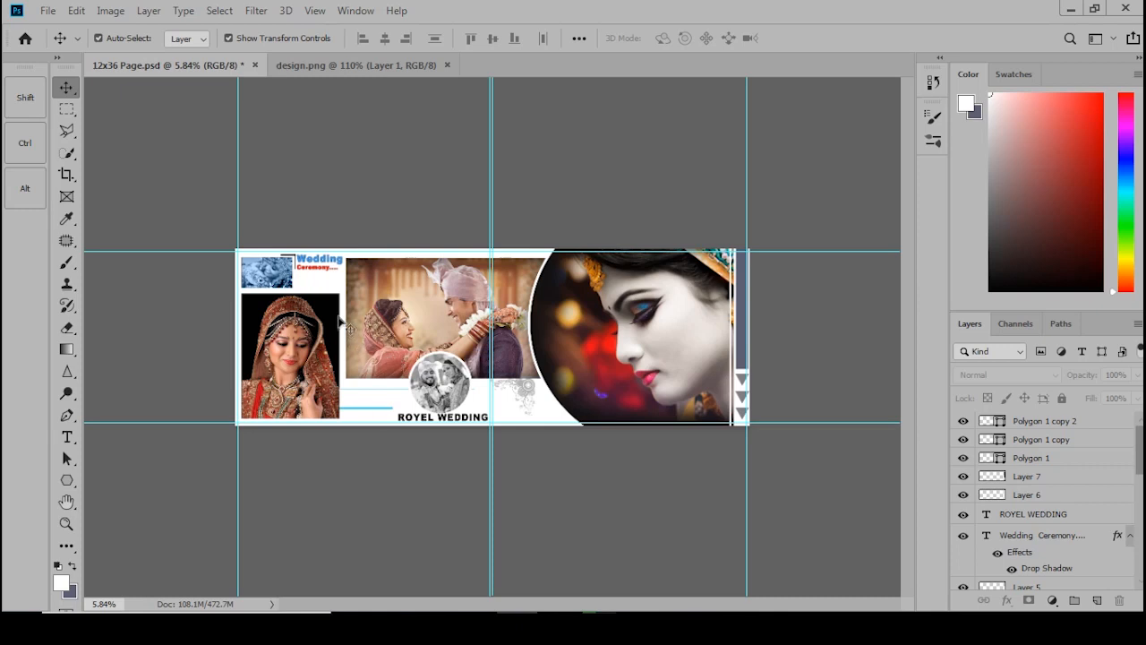
Add a gradient fill layer above the white page background using the Foreground to Background preset.
scroll(547, 516, up, 3)
click(519, 425)
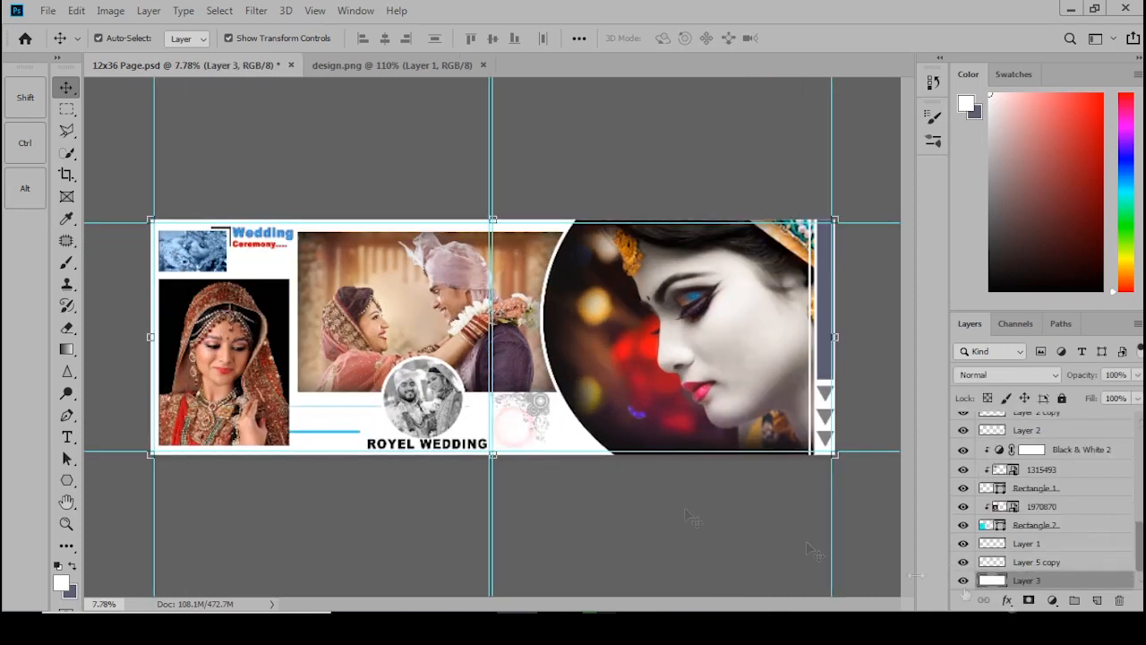
click(1053, 600)
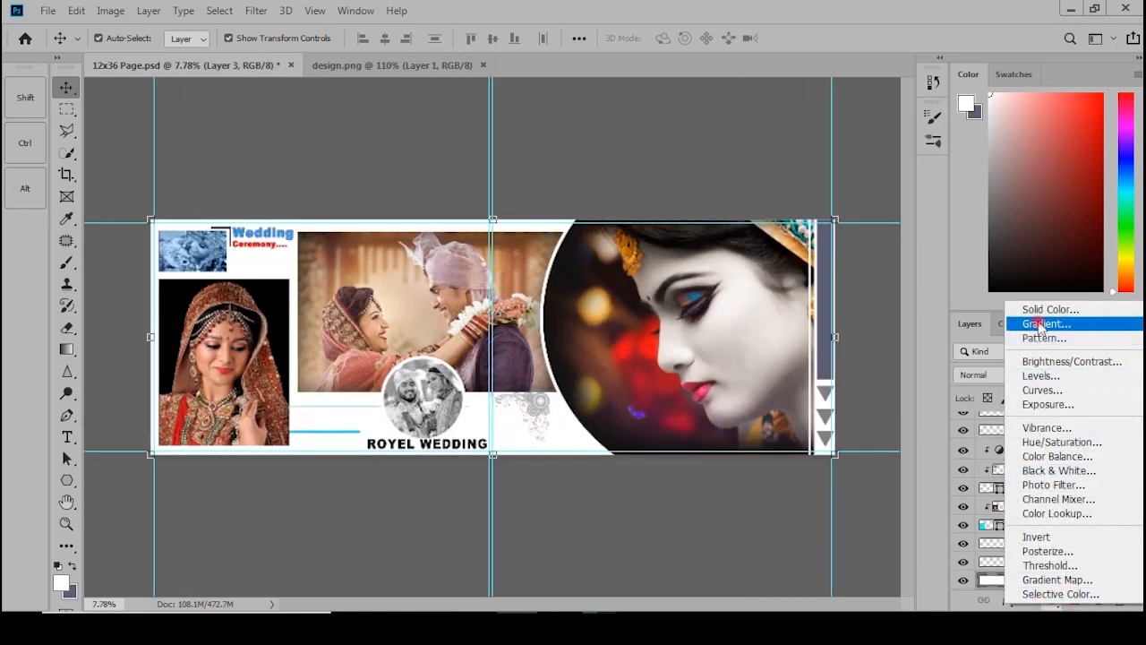
click(976, 323)
click(893, 277)
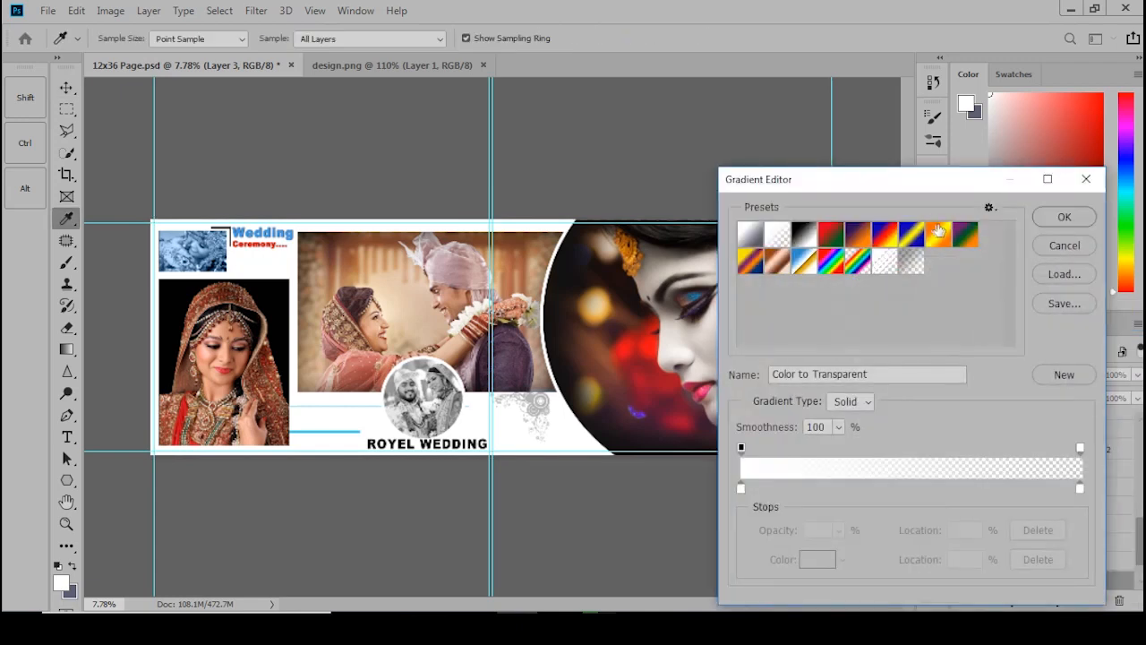
click(786, 259)
click(756, 240)
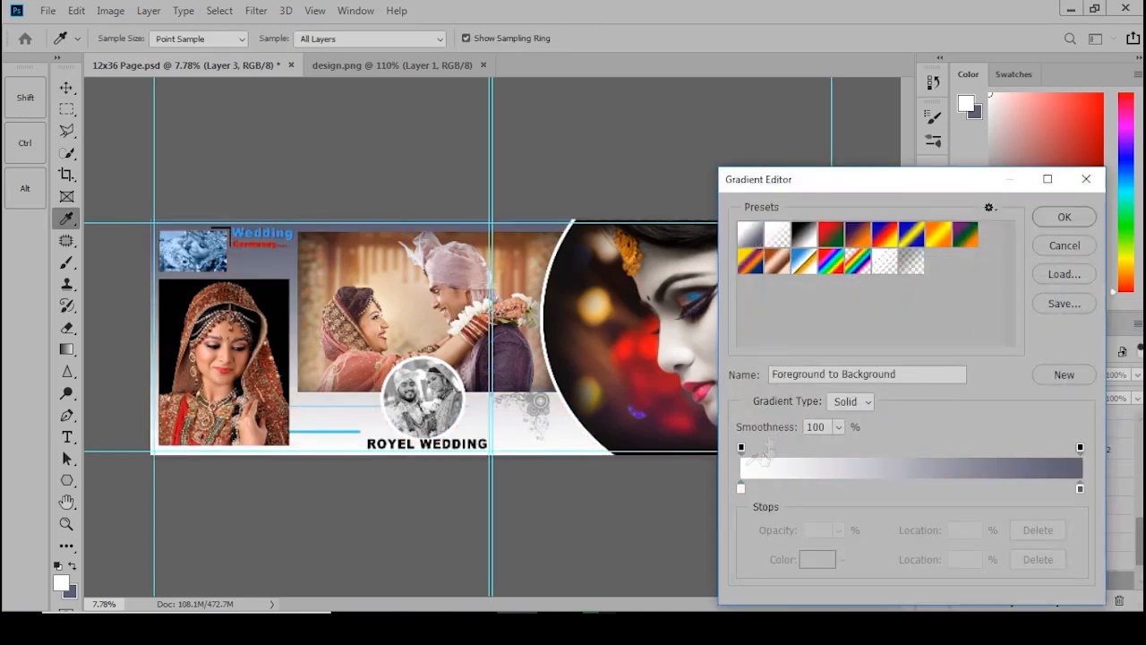
Set the gradient's end stop to the beige d8bea5 sampled from the couple photo and adjust the gradient to lighten toward the page's centre.
click(1082, 488)
click(817, 558)
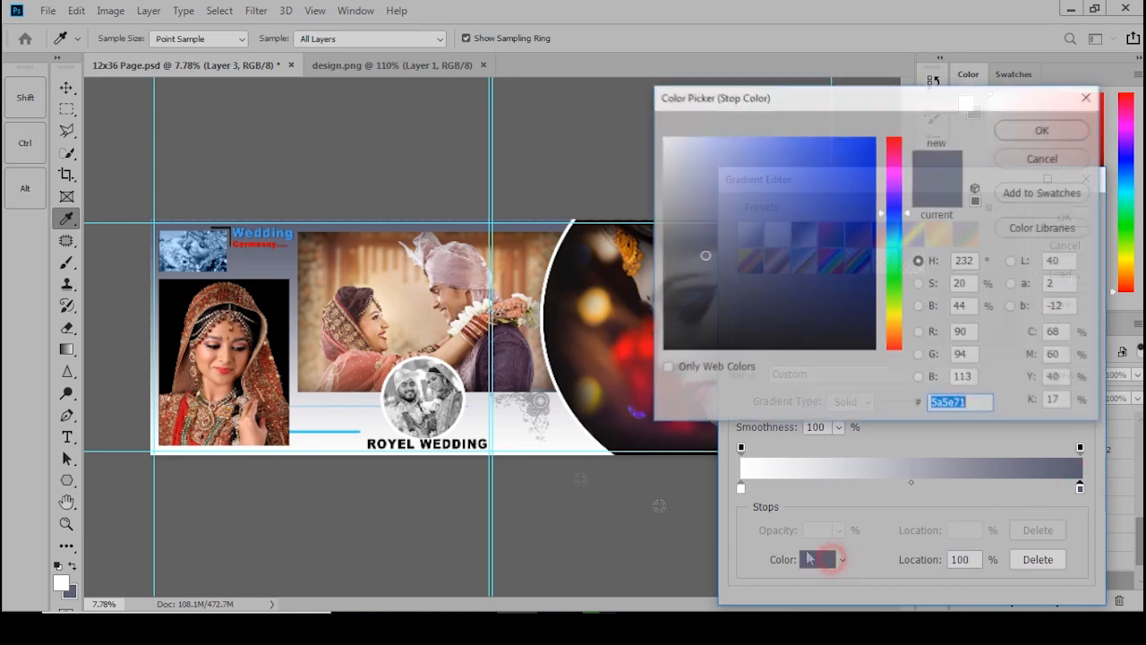
click(413, 322)
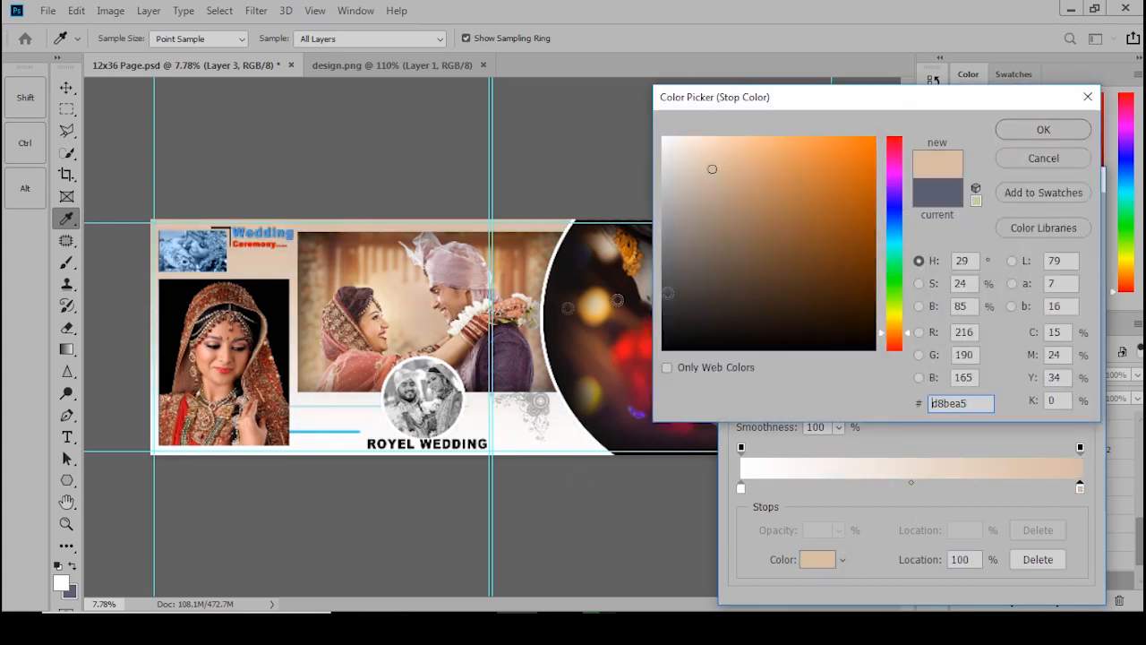
click(1014, 131)
click(1061, 222)
click(884, 293)
click(873, 314)
click(884, 372)
click(884, 372)
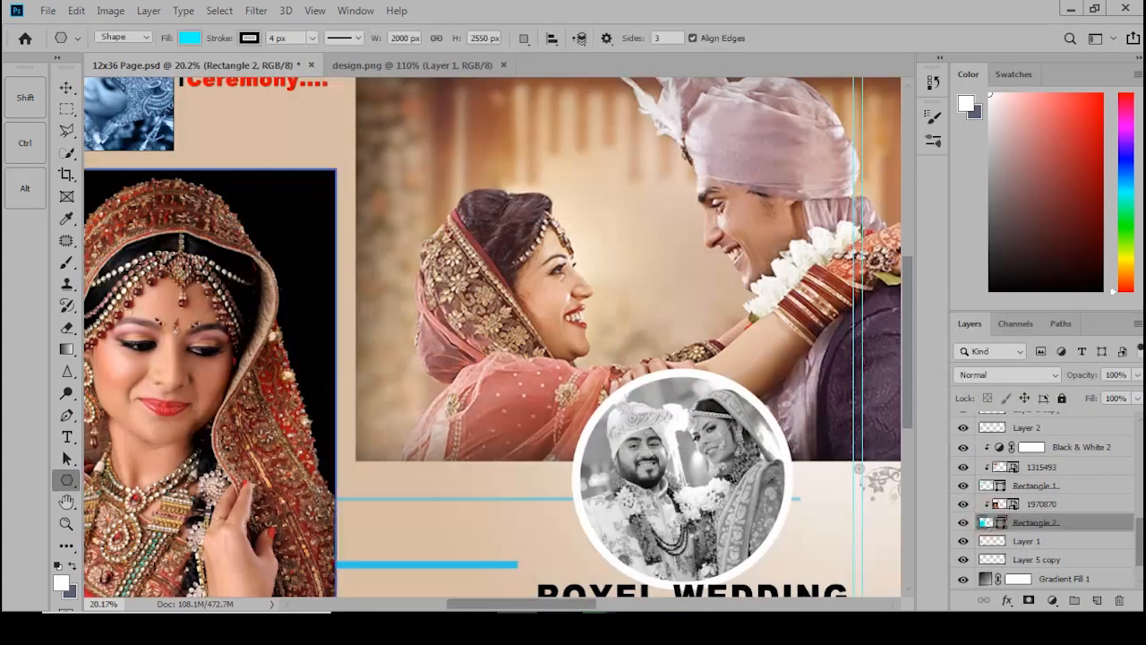
Give the bride portrait's rectangle a white stroke 40 px wide.
click(246, 39)
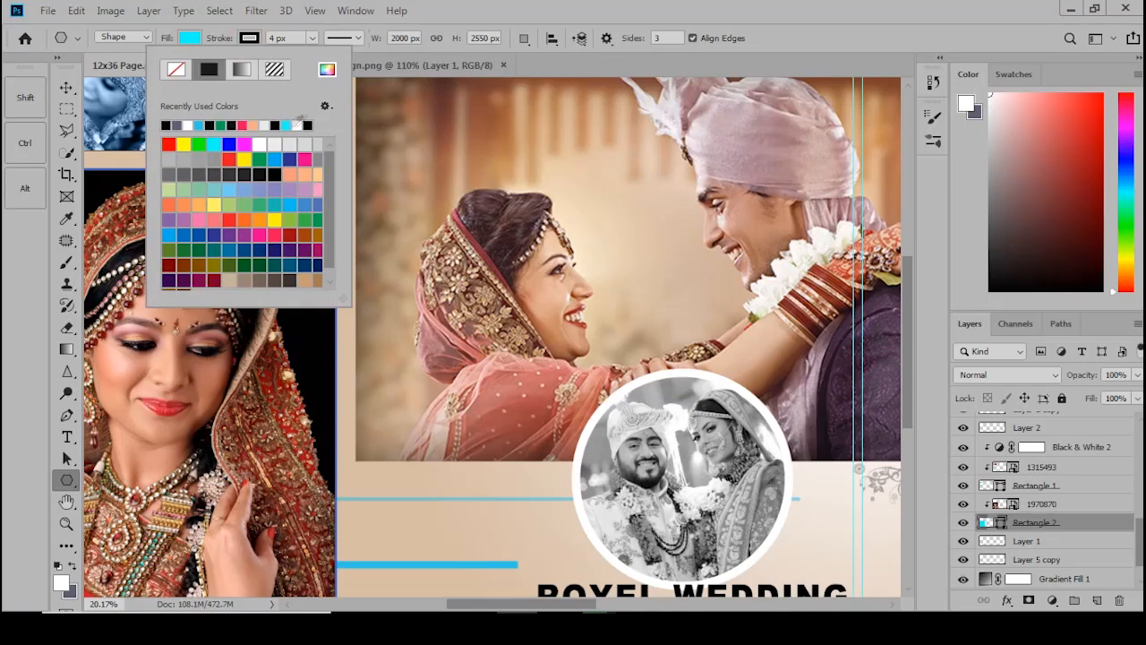
click(288, 40)
text(20)
key(Return)
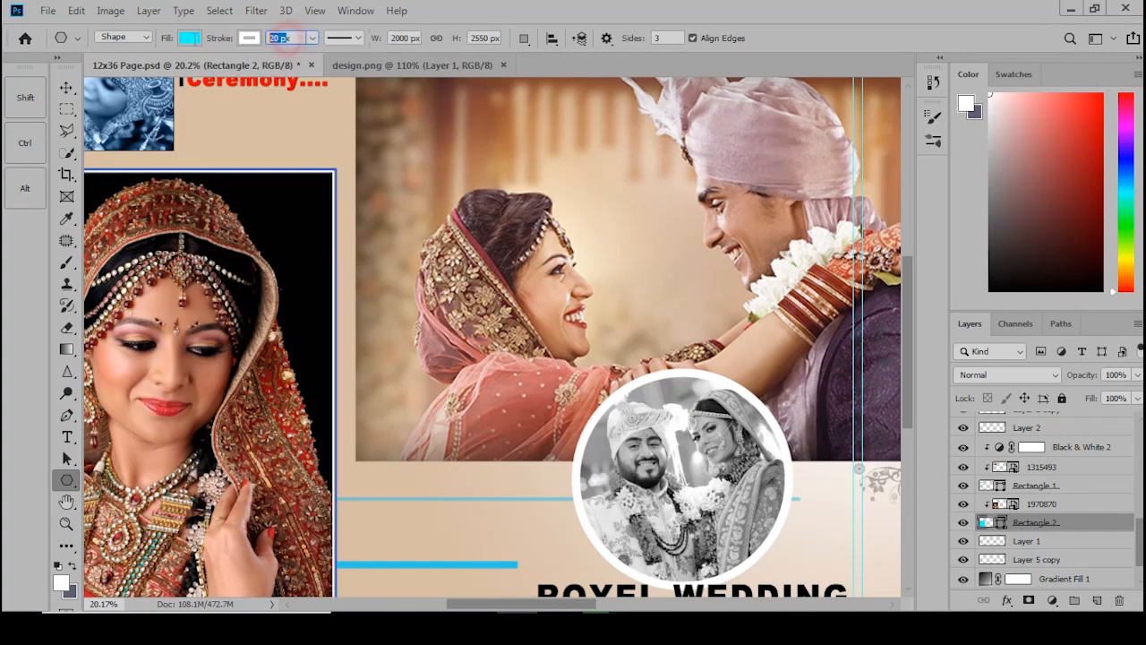
click(215, 40)
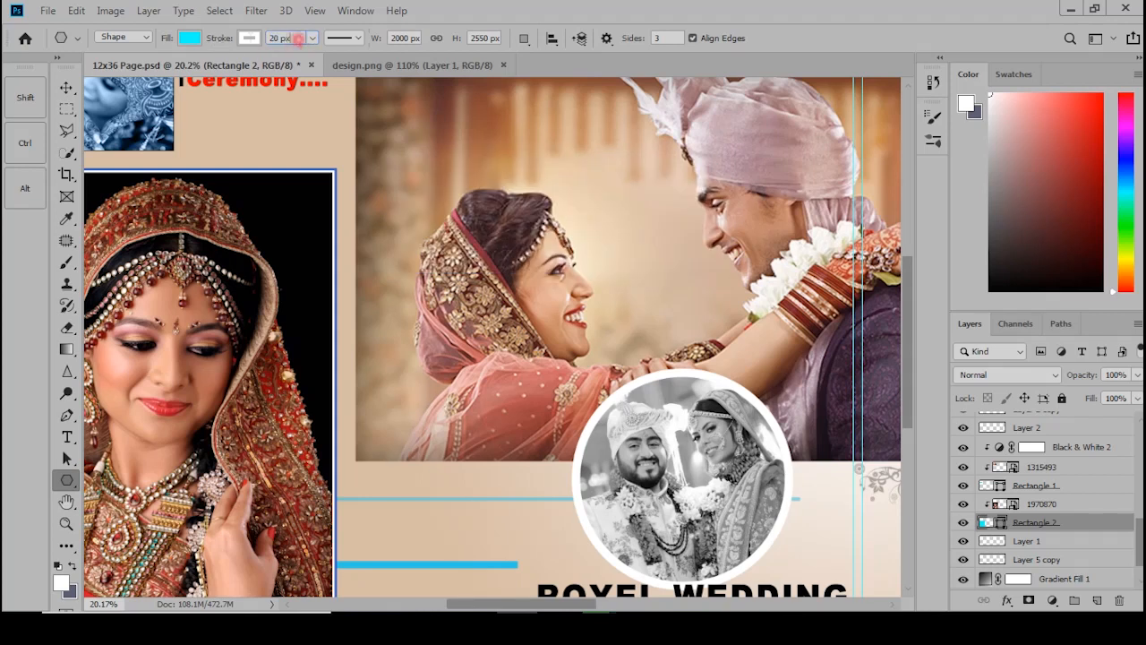
scroll(279, 181, down, 3)
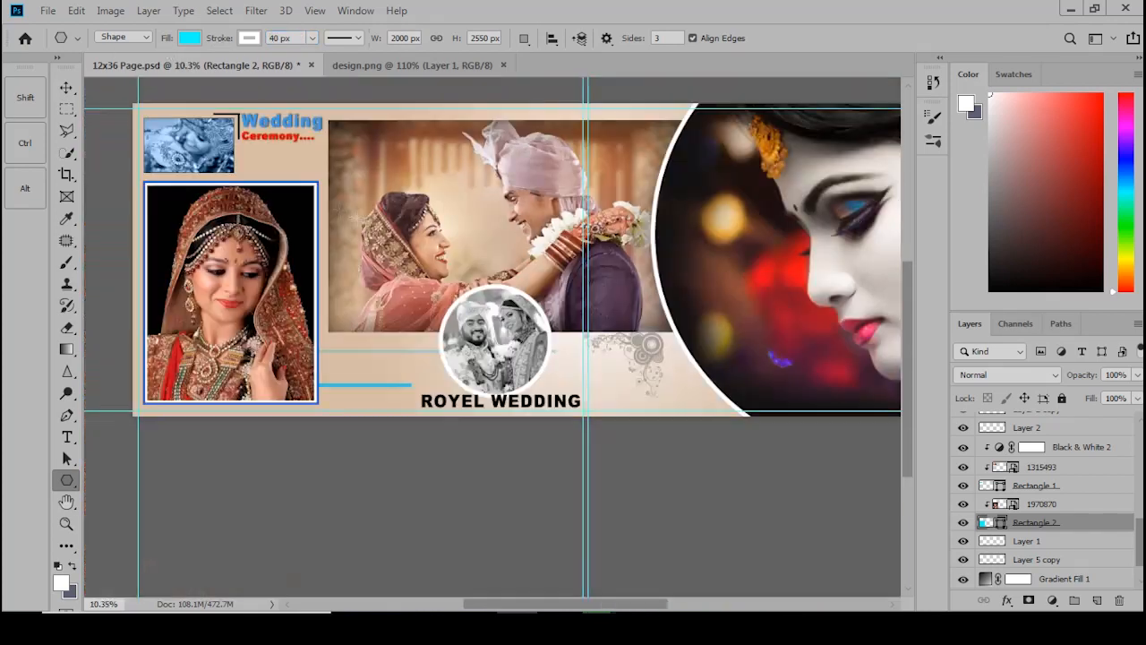
key(v)
click(323, 511)
Turn the thick blue line beside the bride portrait black with Hue/Saturation.
scroll(340, 385, up, 5)
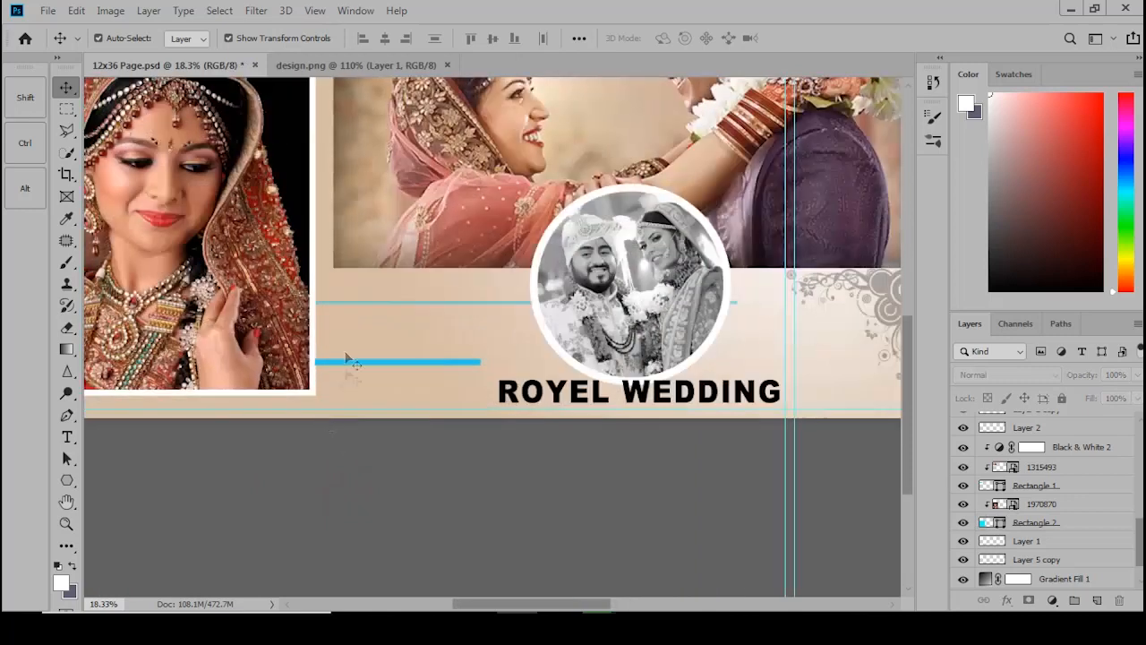
click(362, 376)
key(ctrl+u)
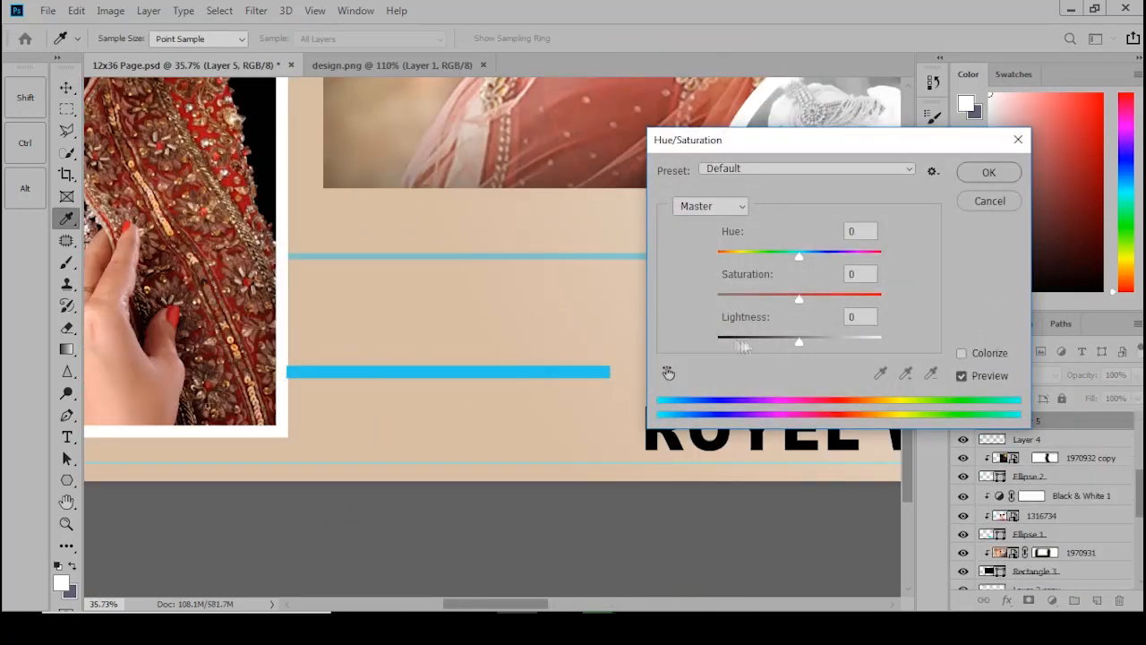
click(988, 173)
scroll(291, 371, up, 5)
click(320, 448)
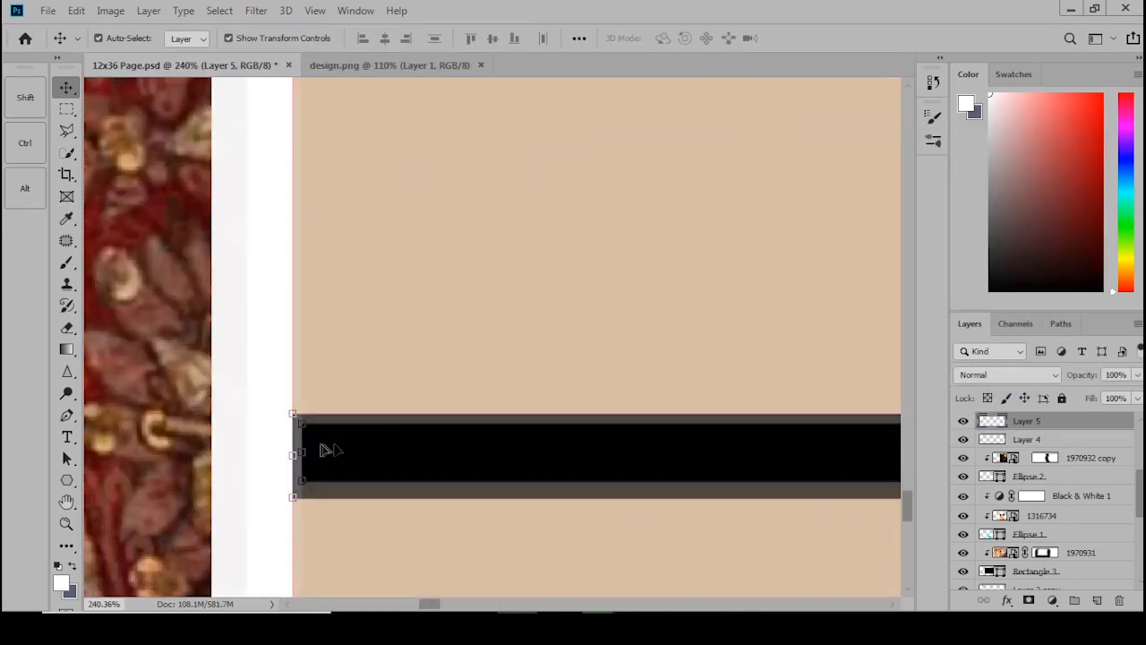
Darken the thin blue line above it to black by lowering its lightness in Hue/Saturation.
scroll(327, 450, down, 5)
click(384, 241)
key(ctrl+u)
click(725, 342)
click(988, 173)
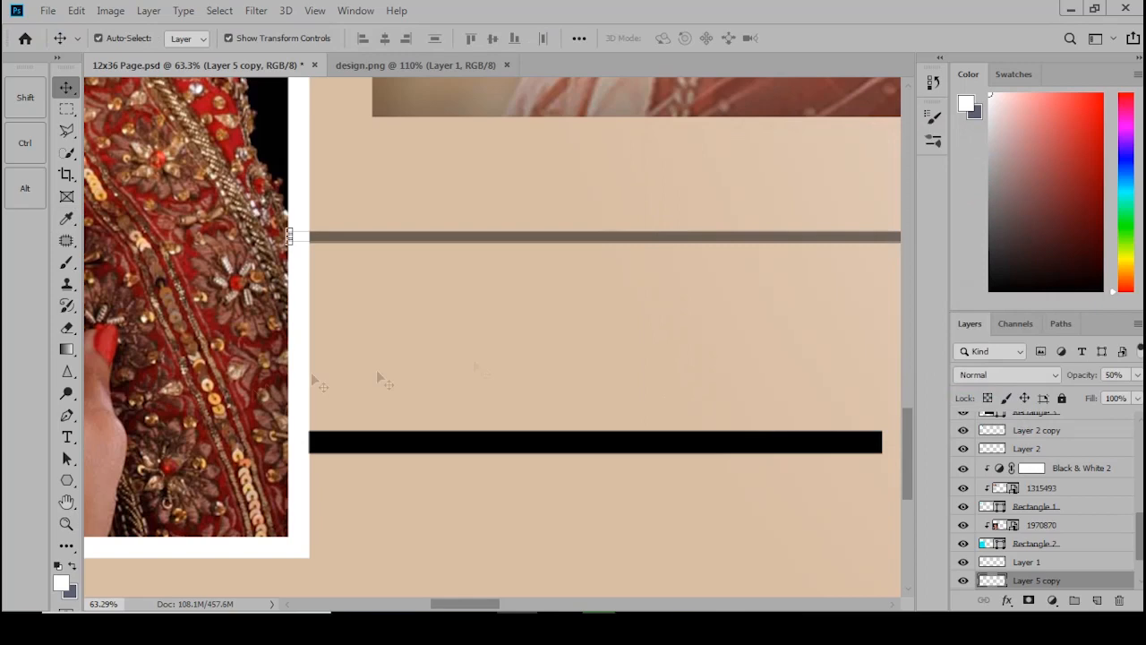
Change the colour of the word "Wedding" in the Wedding Ceremony caption to white, ffffff.
scroll(311, 372, down, 4)
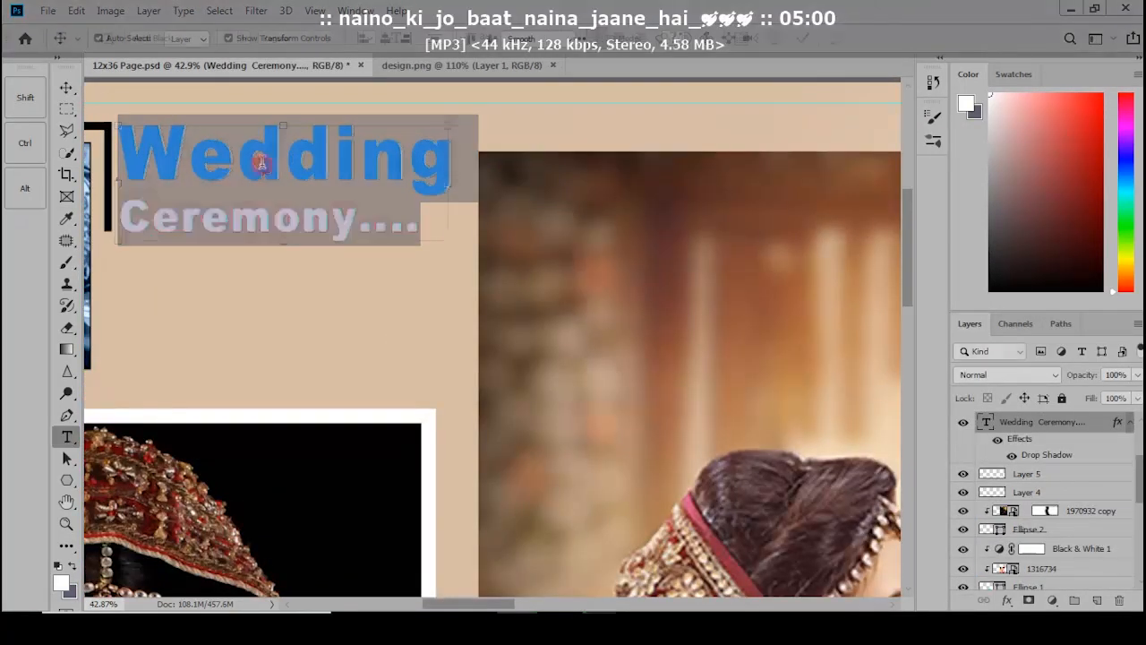
drag(302, 125, 122, 119)
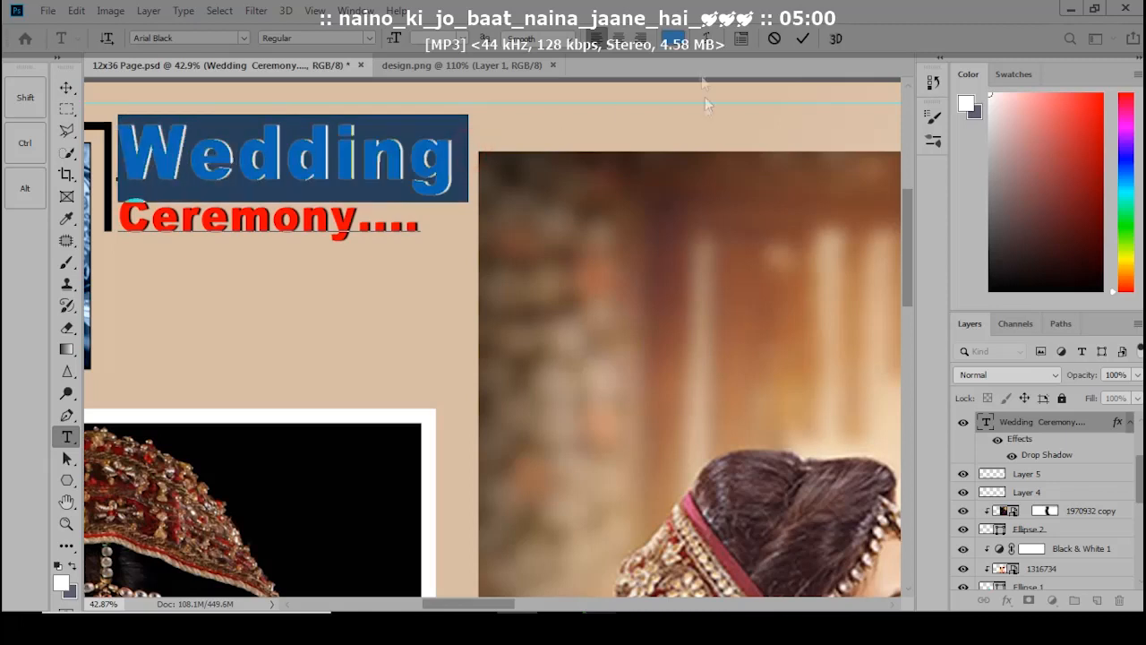
click(672, 38)
click(705, 204)
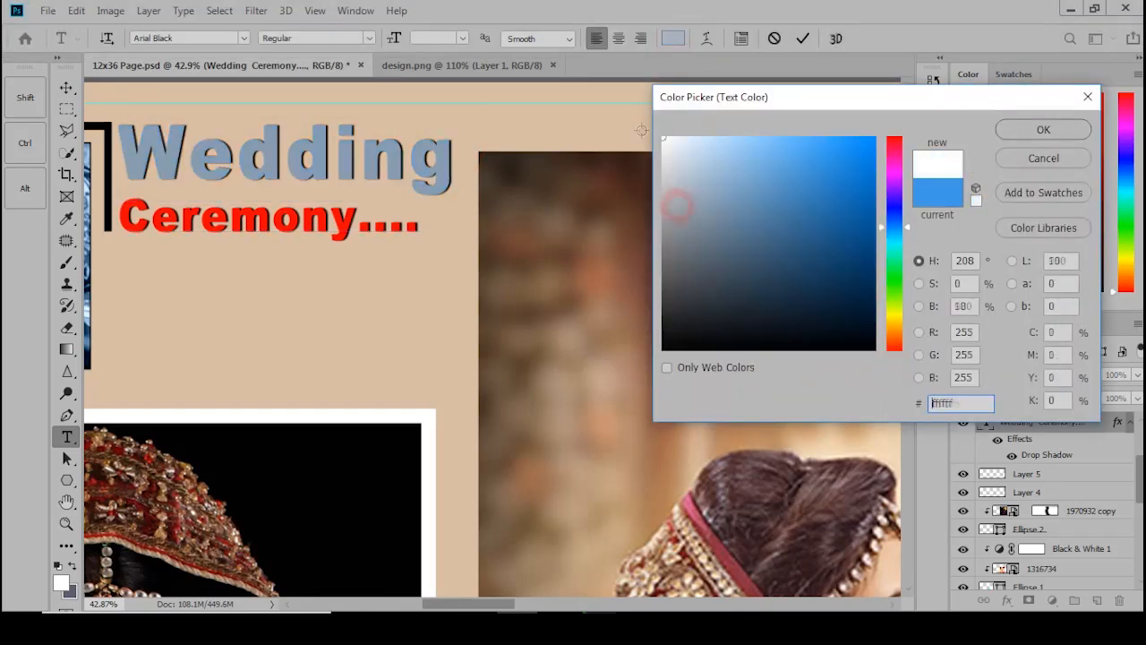
click(1043, 129)
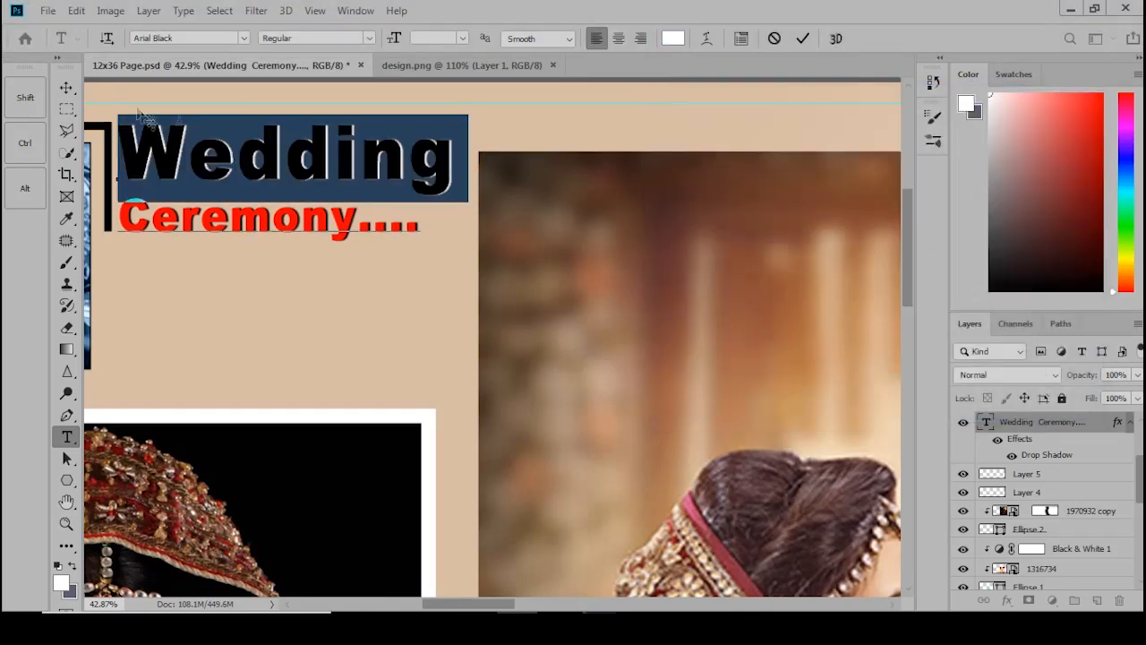
Nudge the Wedding Ceremony caption down within the black corner bracket beside the small blue photo.
click(70, 92)
key(Down)
key(Down)
key(Down)
key(Down)
key(Down)
key(Down)
key(Down)
key(Down)
key(Down)
key(Down)
key(Down)
key(Down)
key(Down)
key(Down)
key(Down)
key(Down)
key(Down)
key(Down)
key(Down)
key(Down)
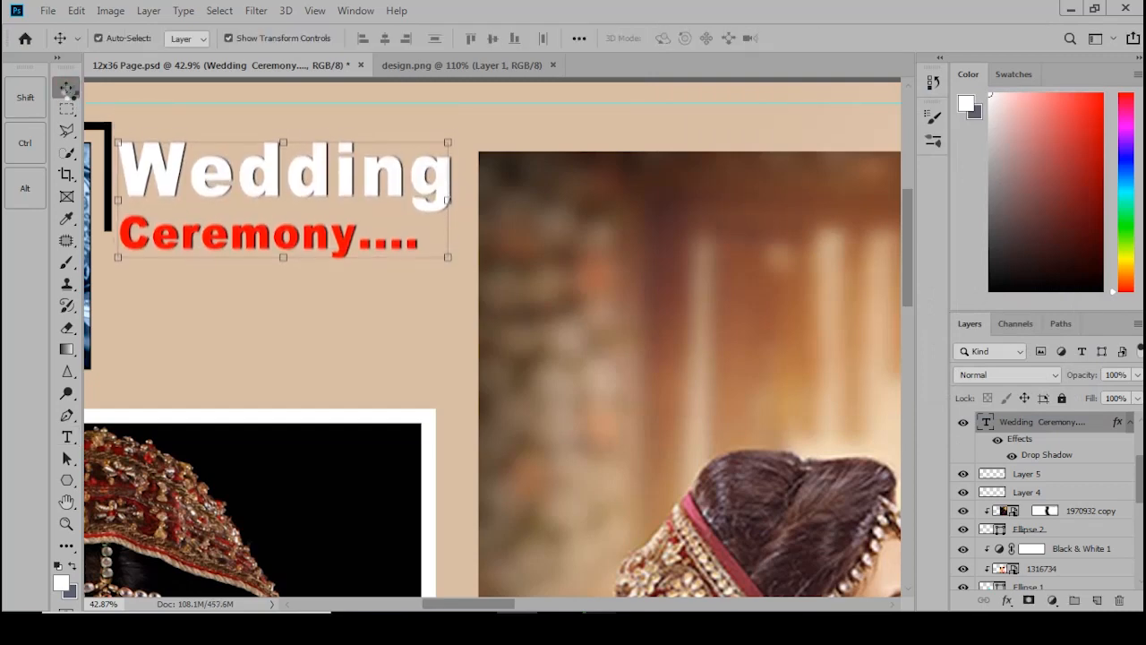
key(Down)
key(Down)
key(Down)
key(Down)
key(Down)
key(Down)
key(Down)
key(Down)
key(Down)
key(Down)
key(Down)
key(Down)
key(Down)
key(Down)
key(Down)
key(Down)
scroll(396, 267, down, 16)
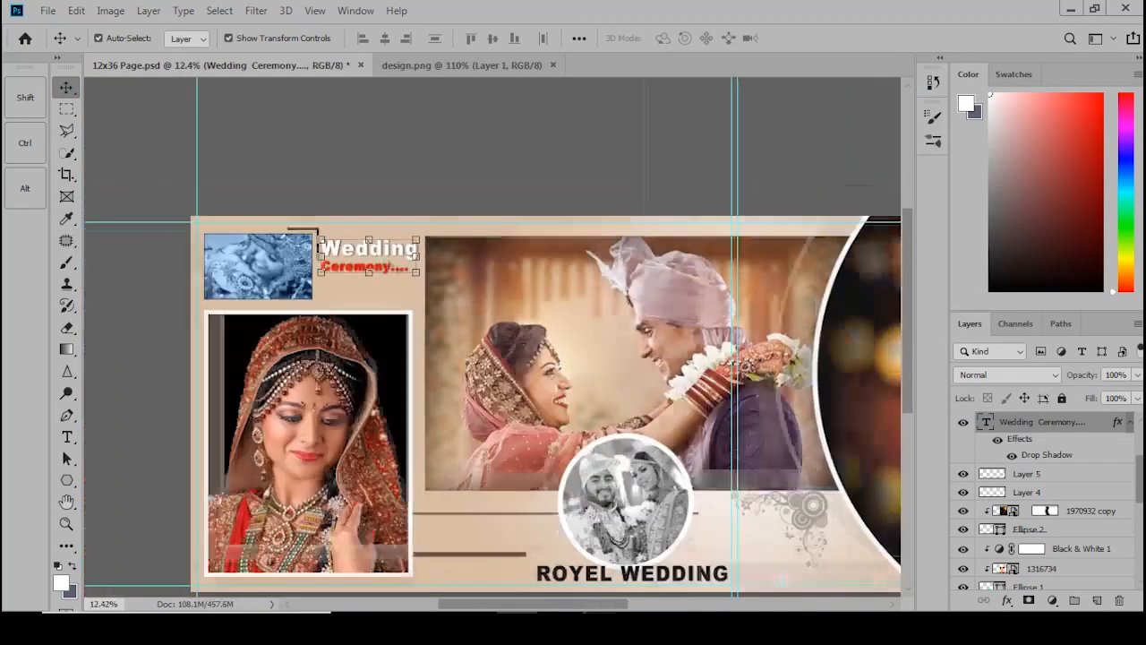
Examine the whole album page with the interface panels hidden.
scroll(263, 186, down, 2)
scroll(252, 237, up, 5)
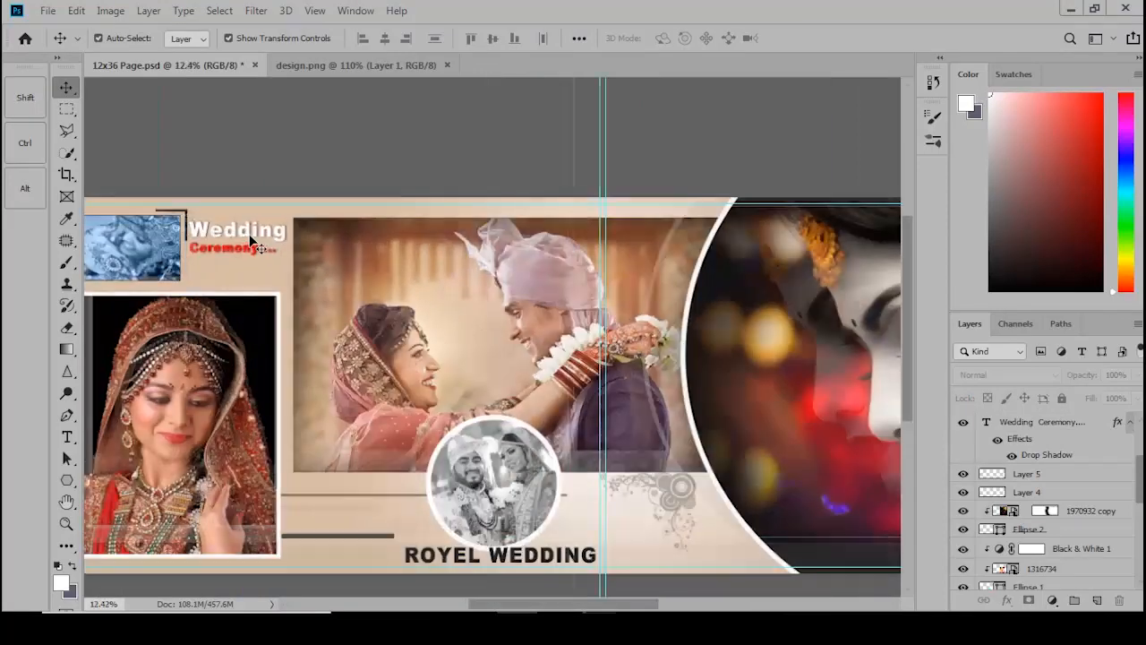
scroll(596, 291, down, 5)
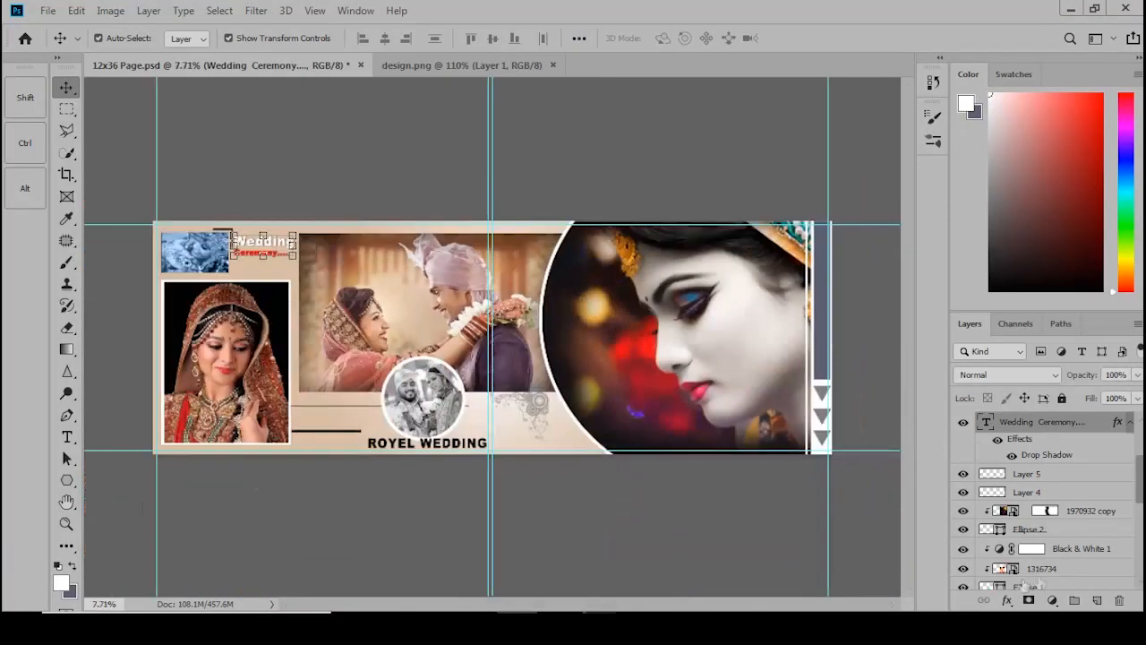
scroll(1046, 446, up, 2)
click(1043, 421)
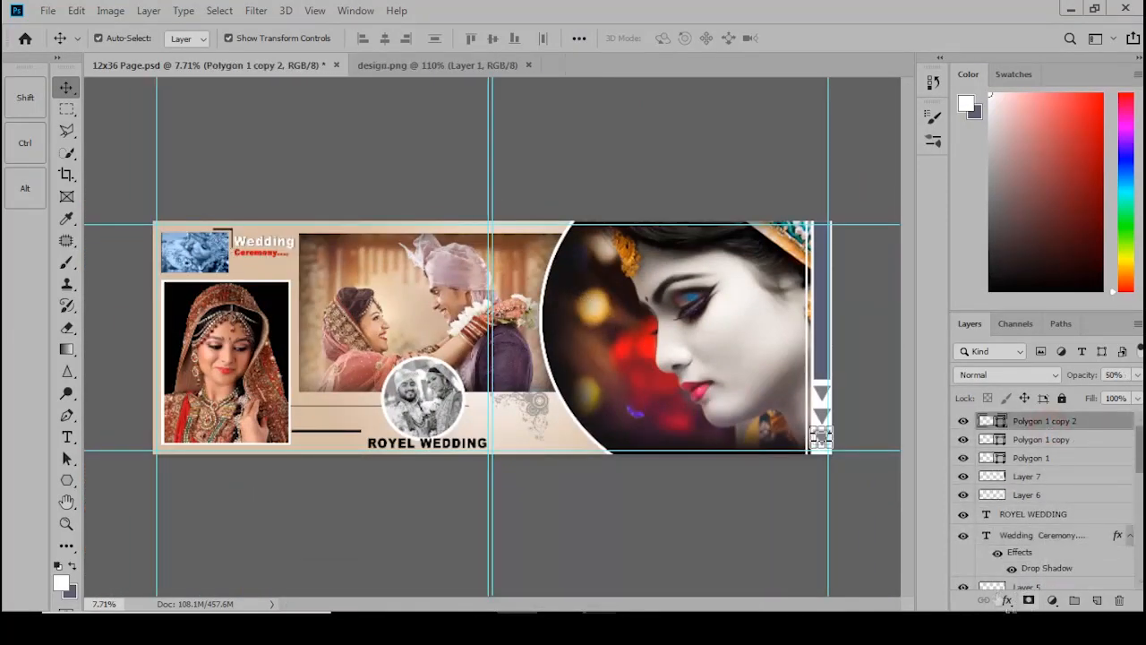
scroll(670, 382, up, 5)
key(Tab)
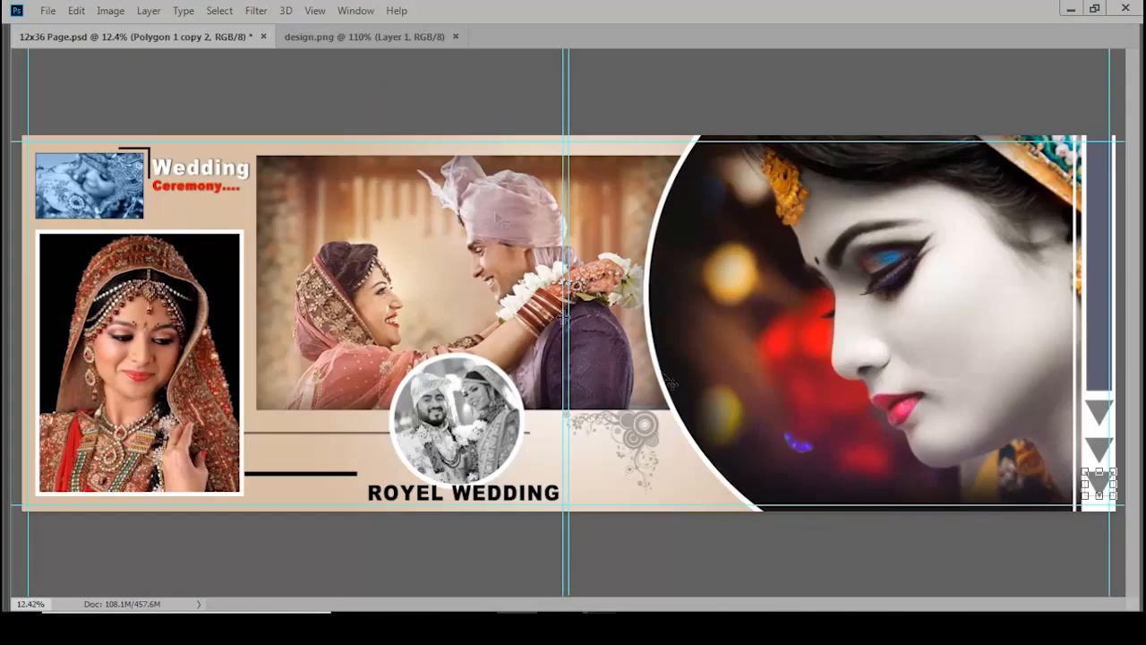